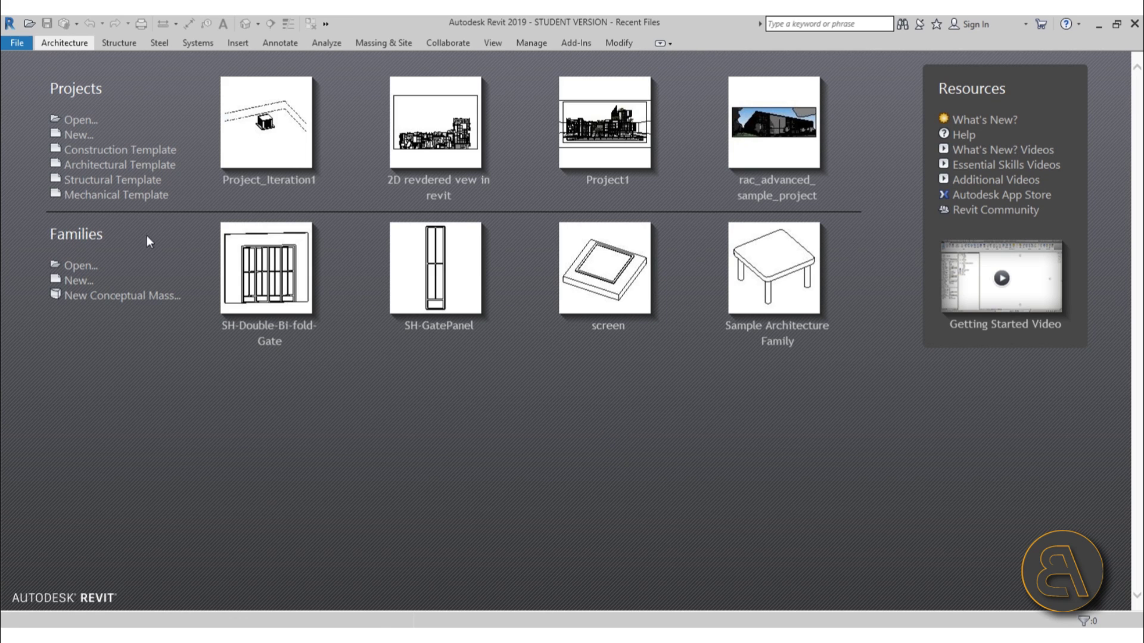
Start a new project from the Architectural Template and open the South elevation.
click(119, 164)
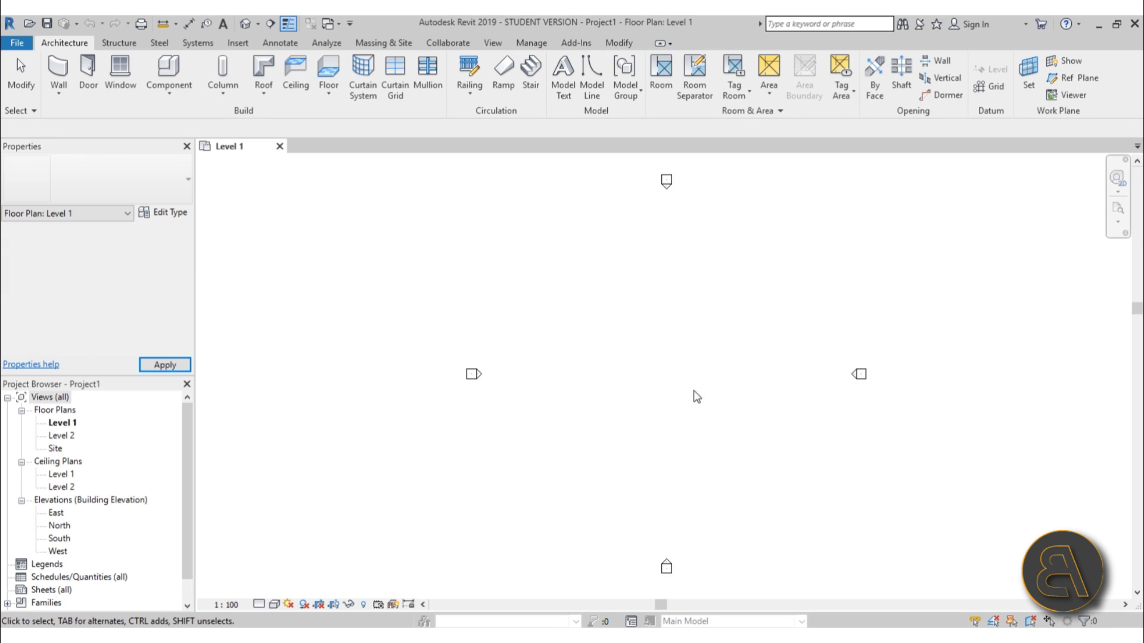
middle_drag(695, 395, 658, 401)
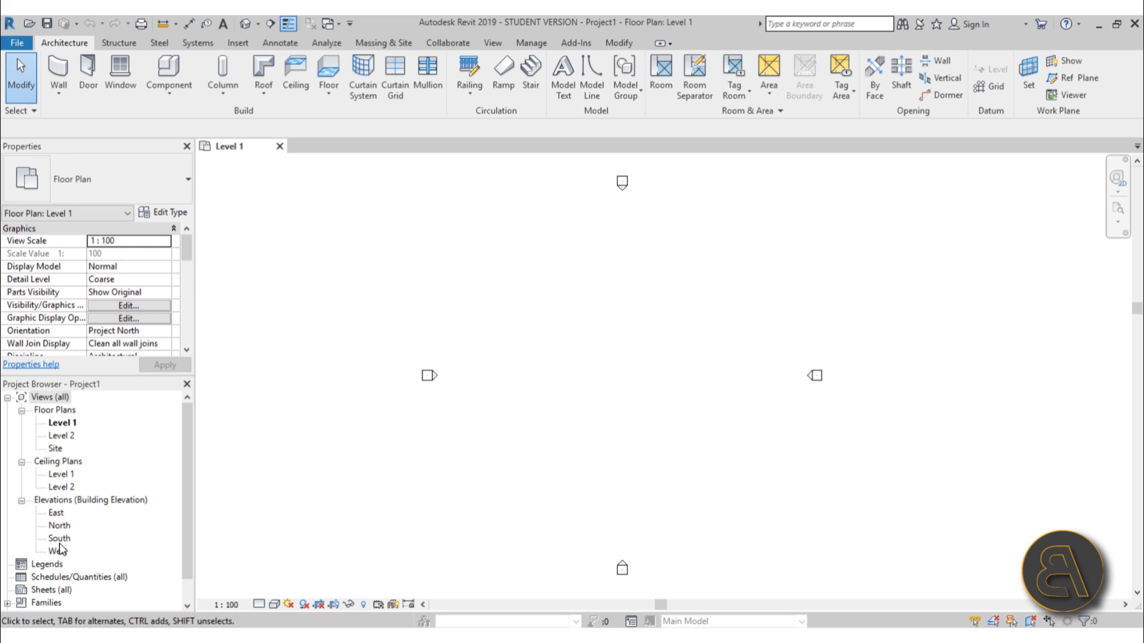
double_click(59, 538)
scroll(576, 437, down, 4)
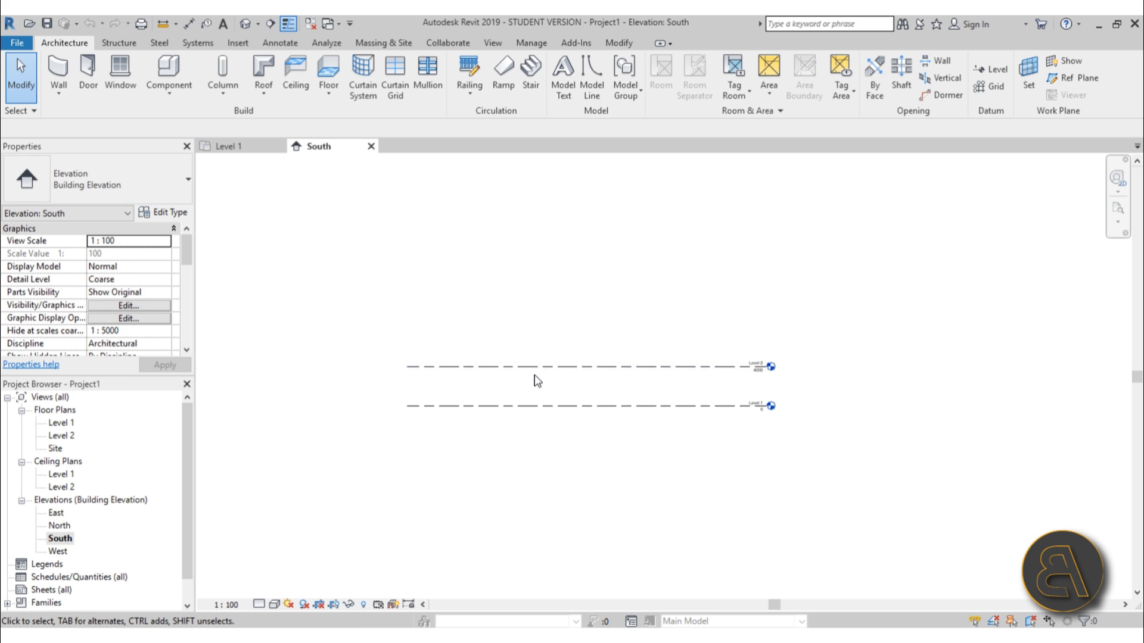
click(533, 370)
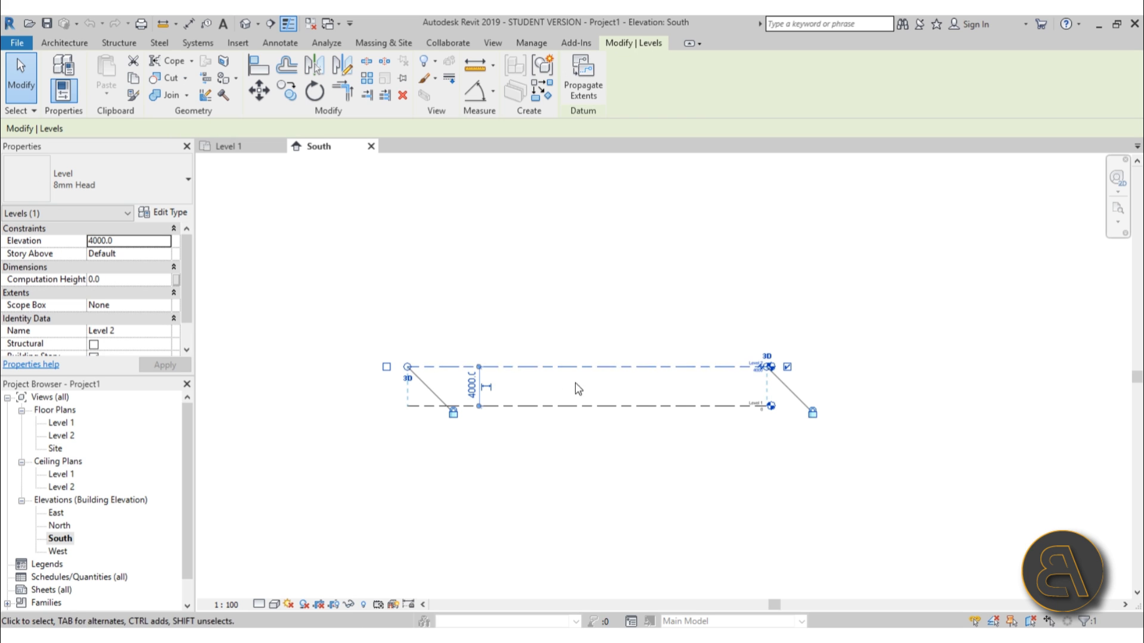
click(590, 316)
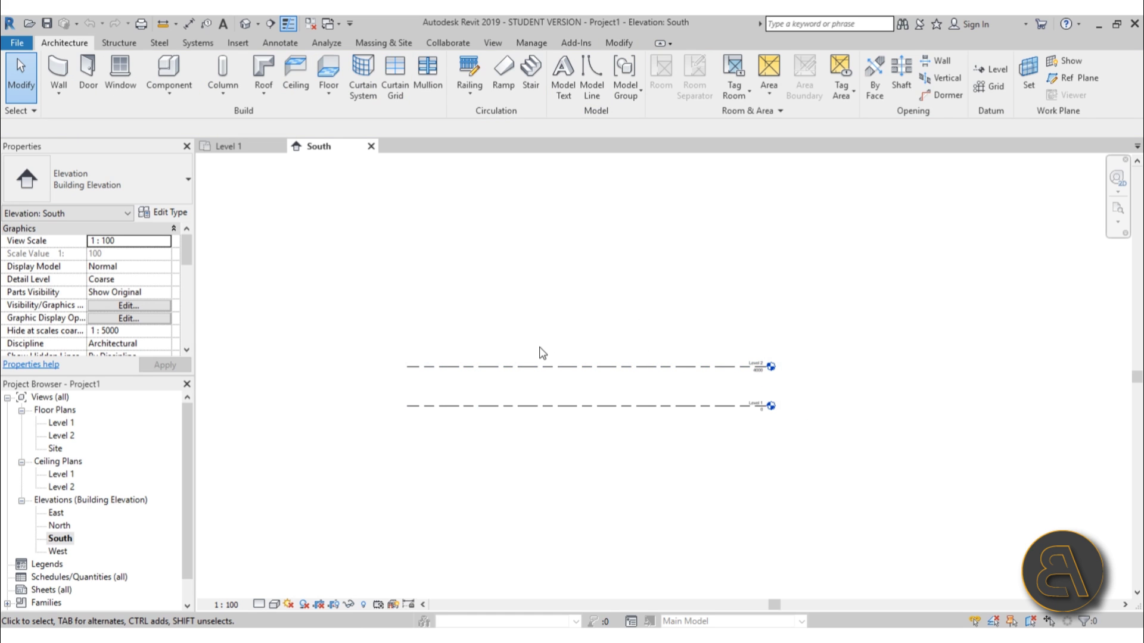
Draw two new level lines, Level 3 and Level 4, above Level 2.
key(l)
key(l)
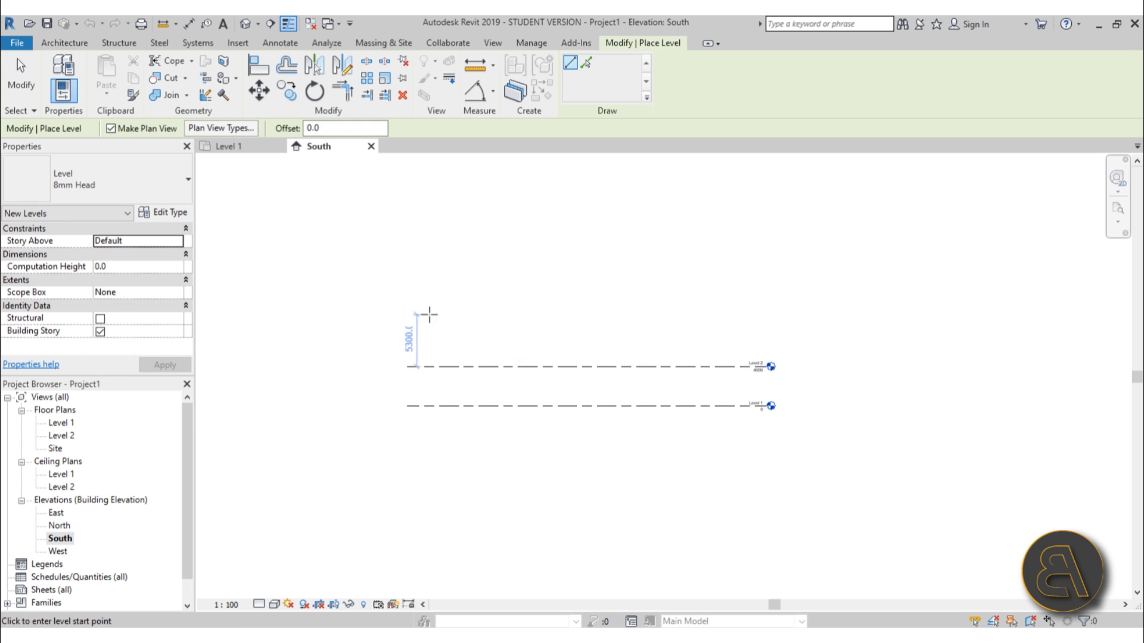
click(406, 324)
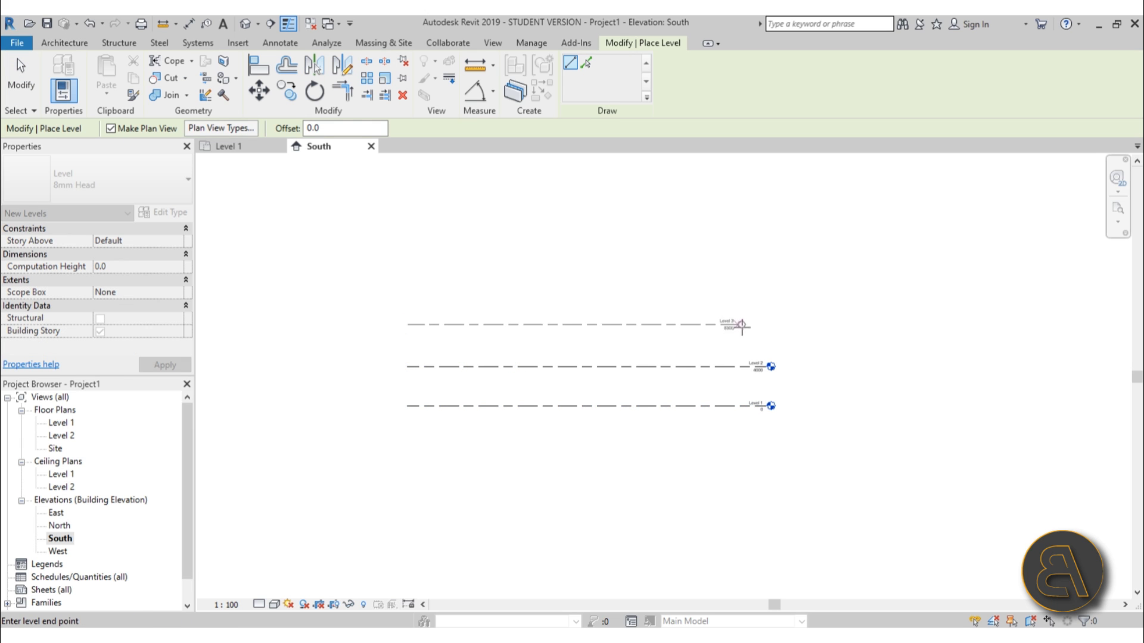
click(771, 324)
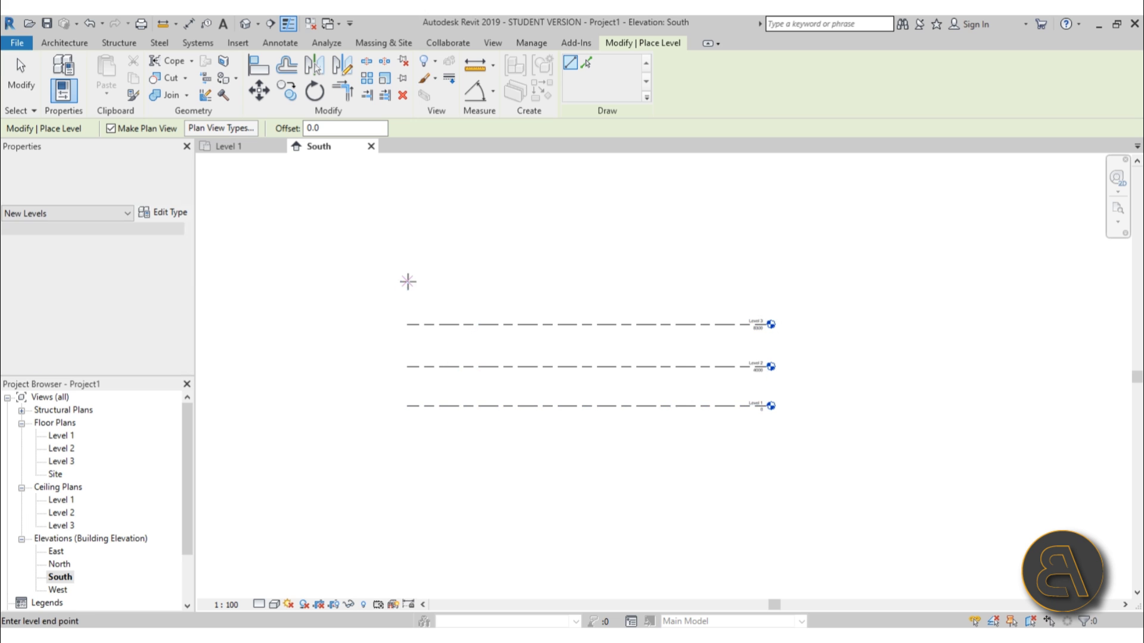
click(407, 281)
click(767, 281)
key(Escape)
key(Escape)
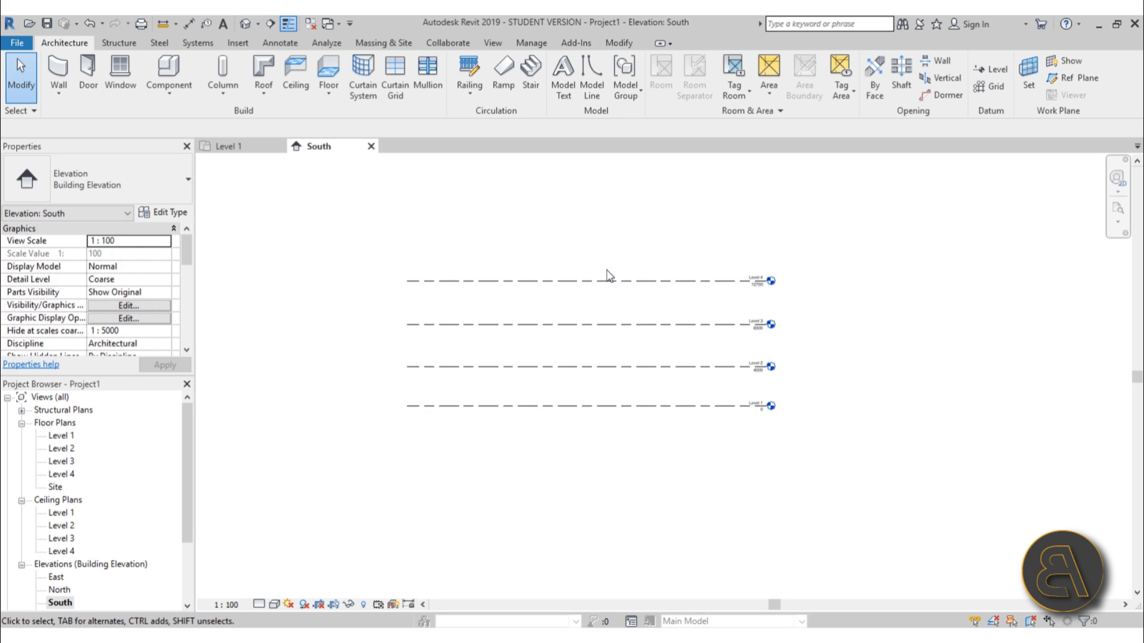
scroll(605, 274, down, 1)
middle_drag(643, 366, 612, 350)
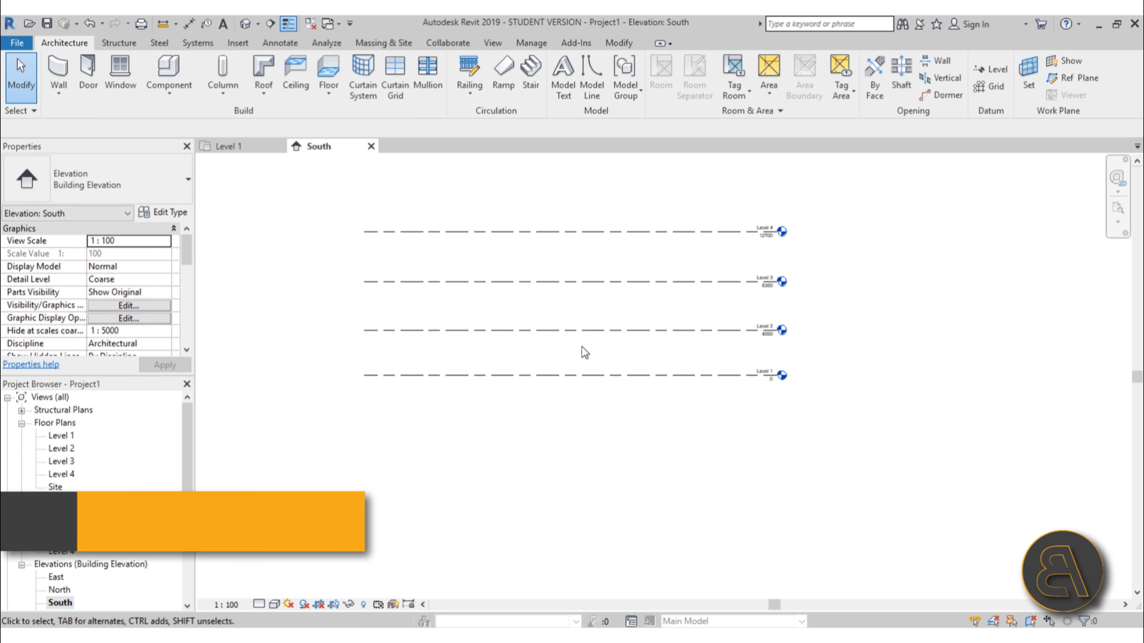
Set the project's Length unit format to Meters in Project Units (UN).
key(u)
key(n)
click(574, 262)
click(587, 287)
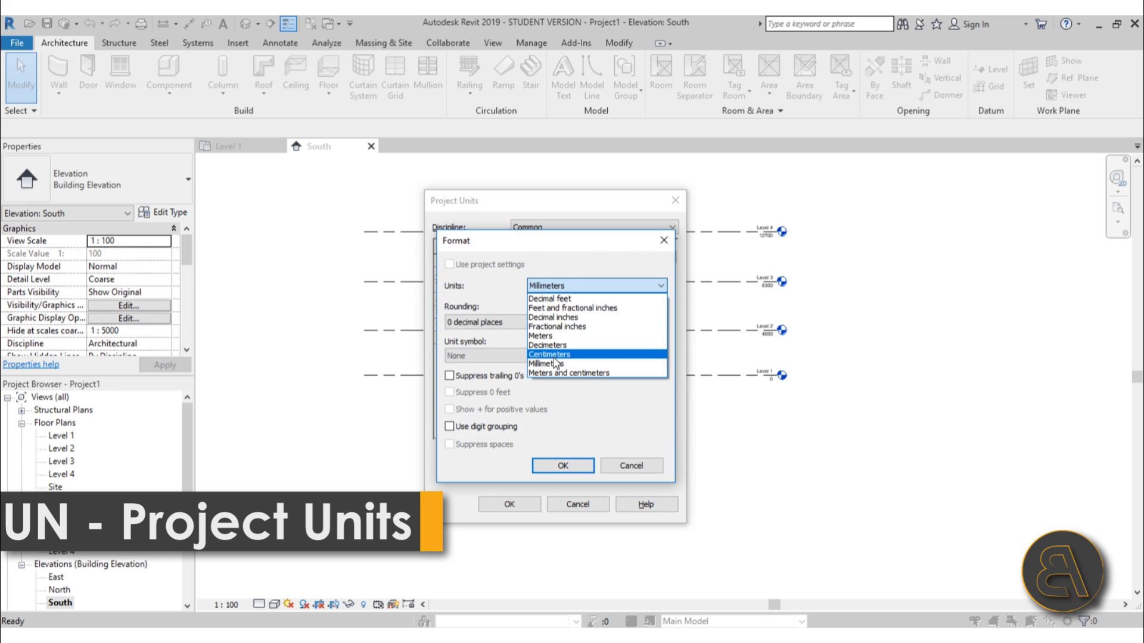
click(566, 357)
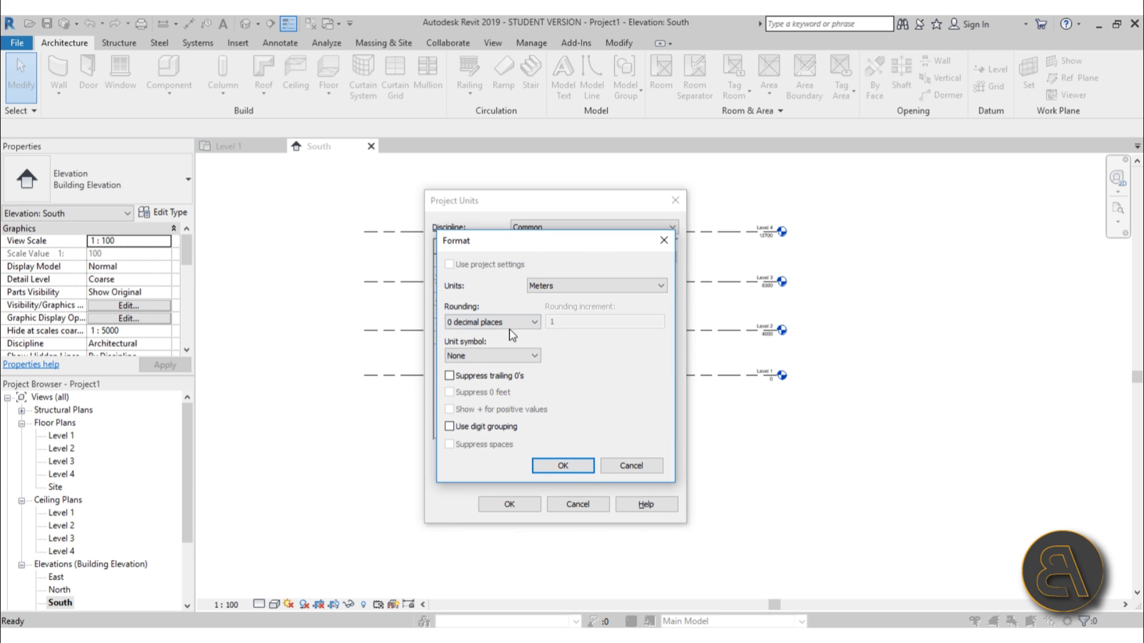
click(563, 465)
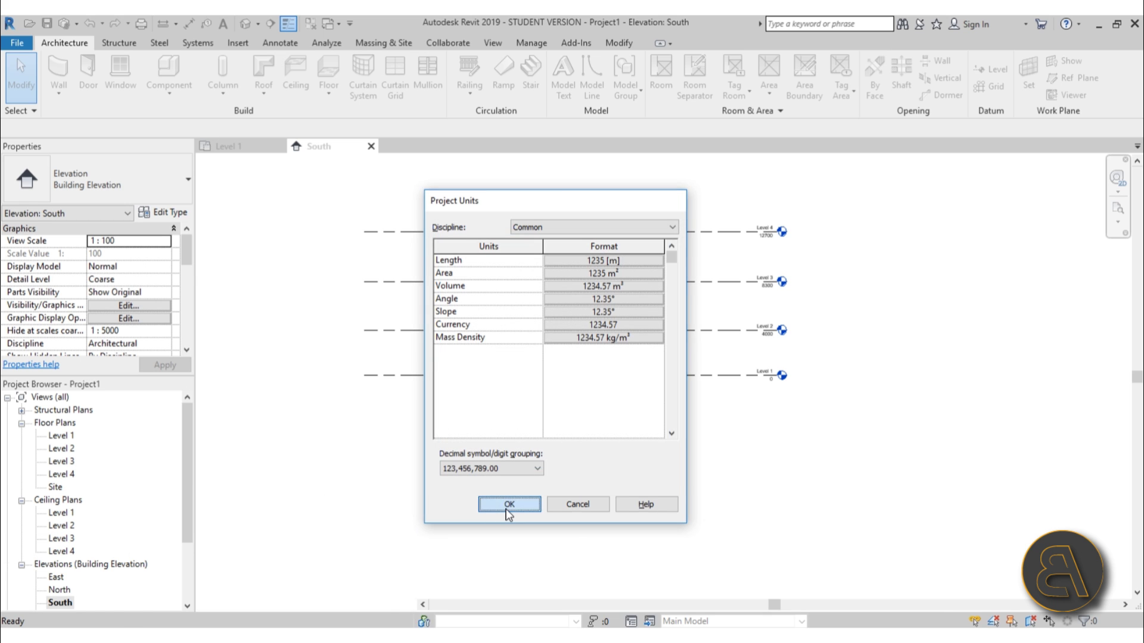
click(509, 504)
scroll(601, 325, down, 1)
middle_drag(596, 324, 565, 357)
scroll(492, 341, up, 1)
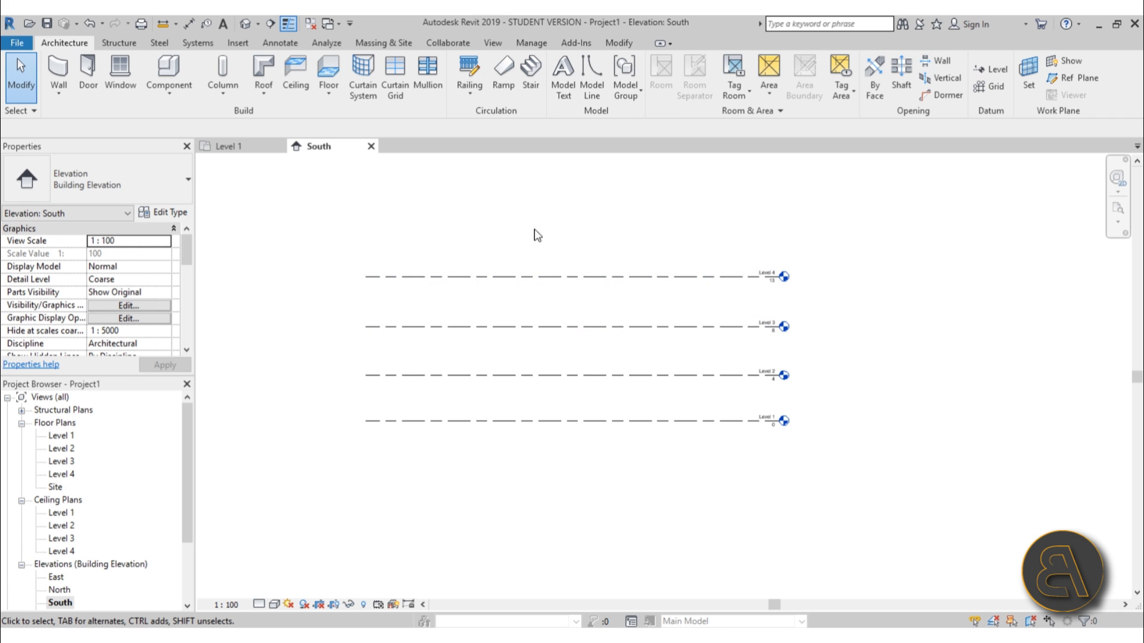
Turn on Show Mass Form and Floors and start an in-place mass named Mass 1.
click(369, 45)
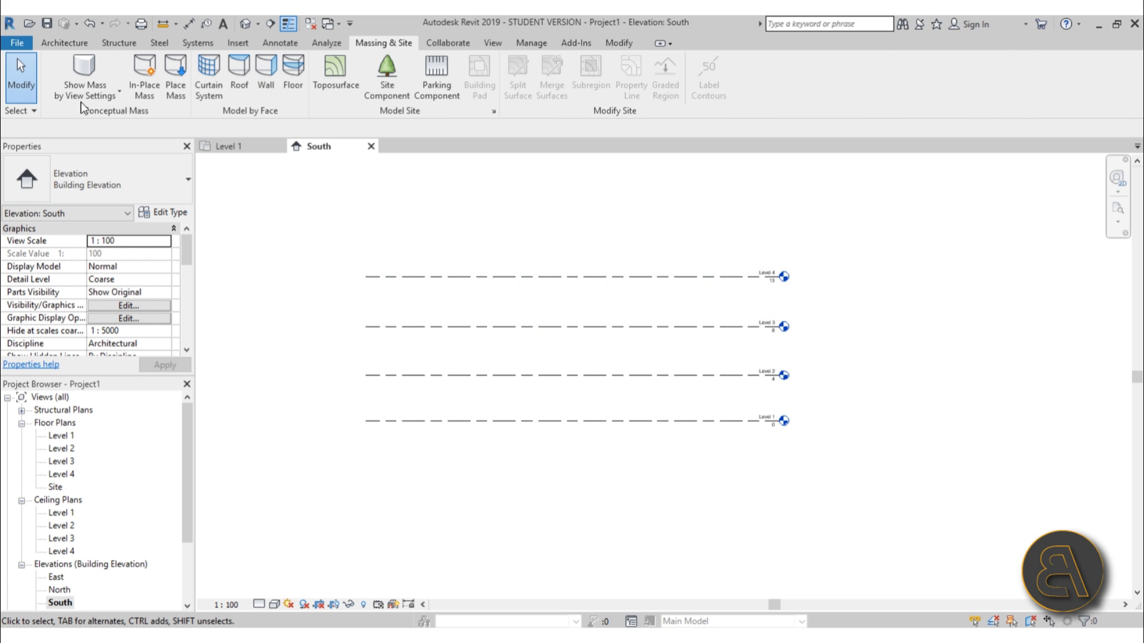
click(96, 74)
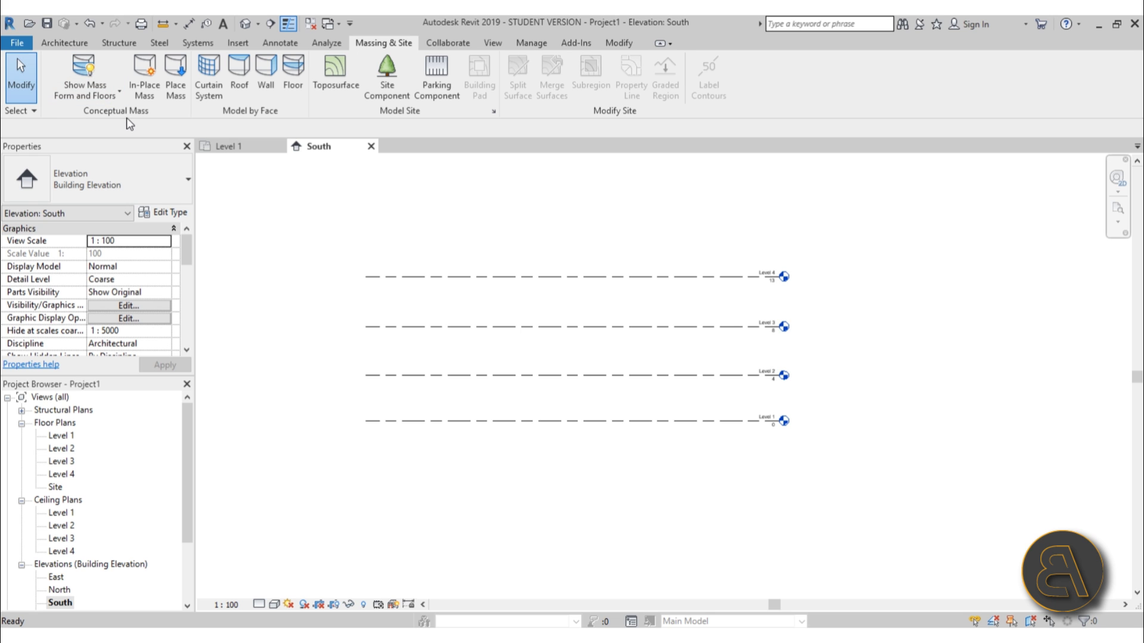
click(144, 94)
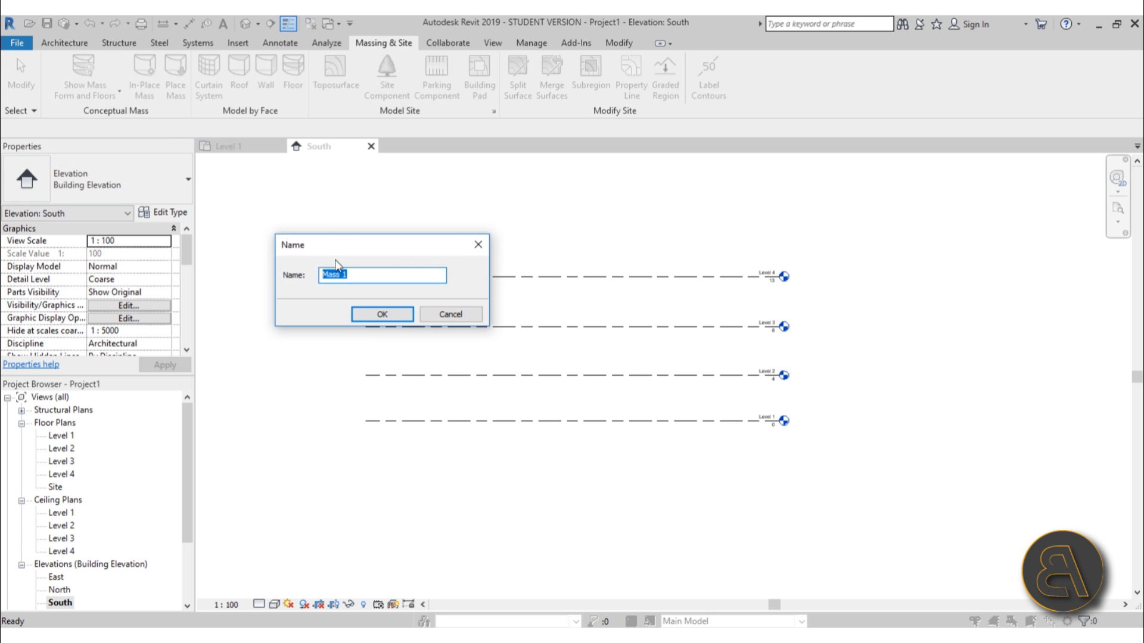
click(356, 317)
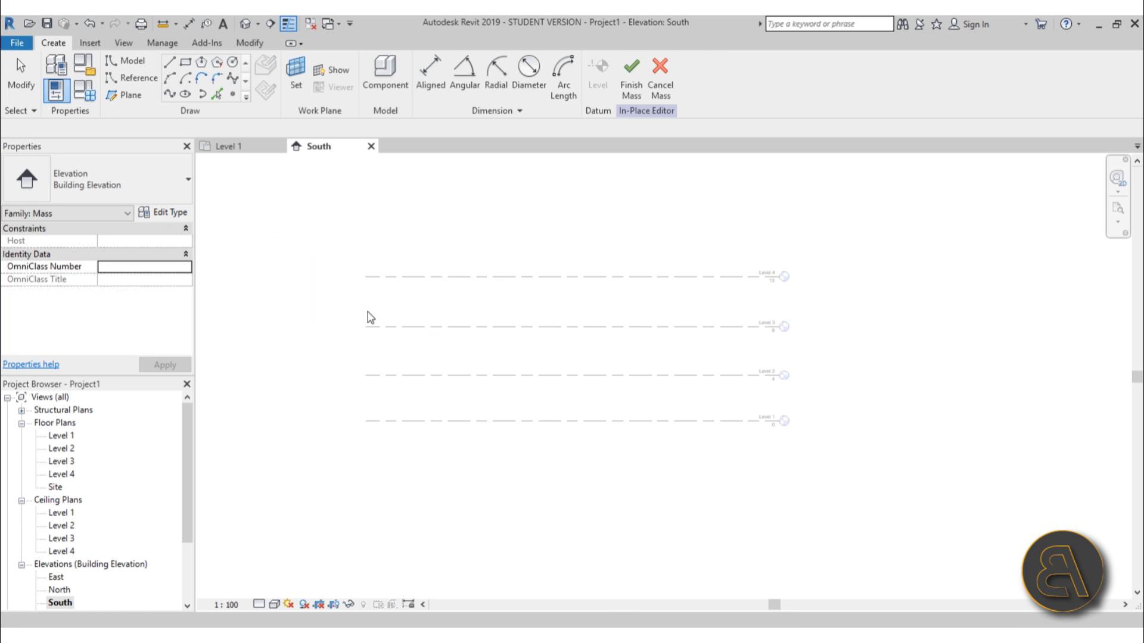
In the Level 1 plan, sketch a circle of radius 7.5 on the Level 1 work plane.
double_click(62, 437)
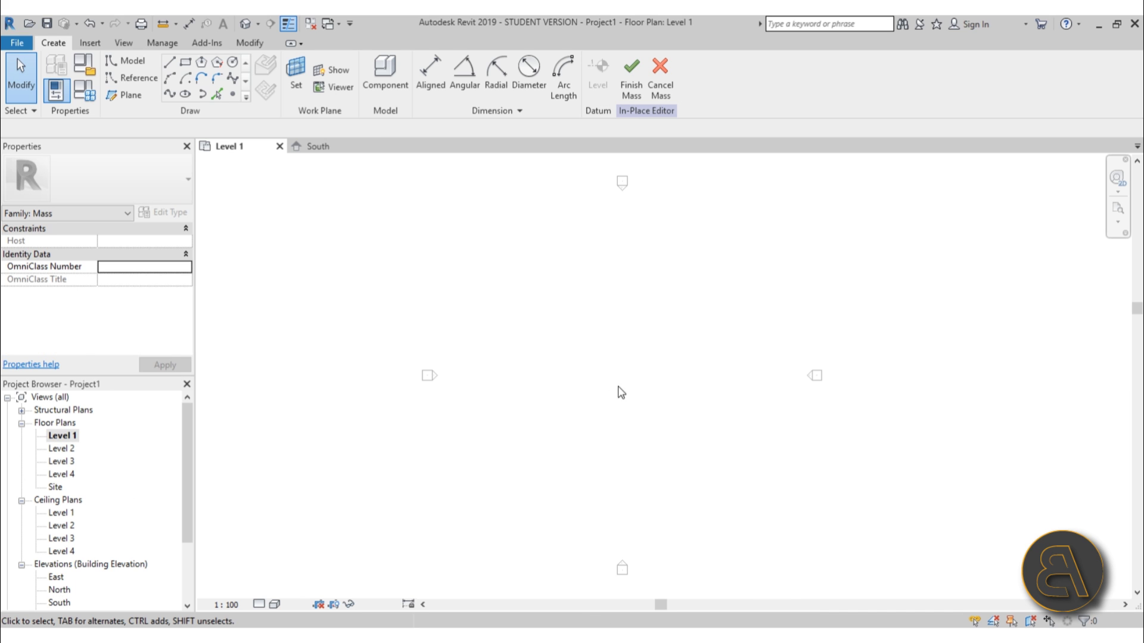
middle_drag(620, 392, 597, 381)
click(233, 59)
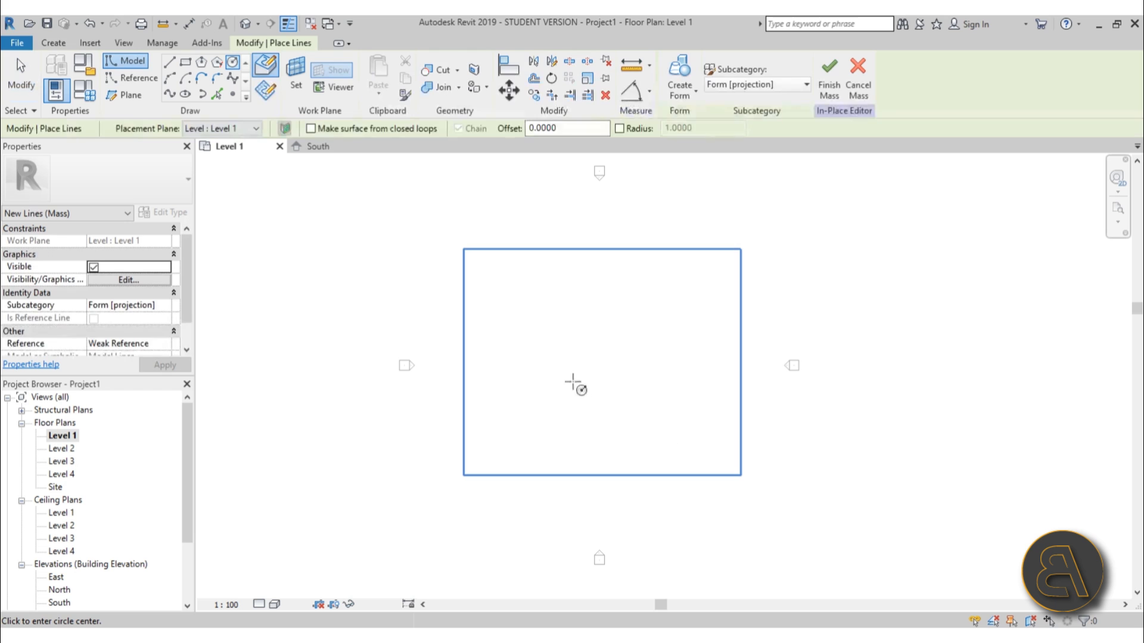
click(266, 90)
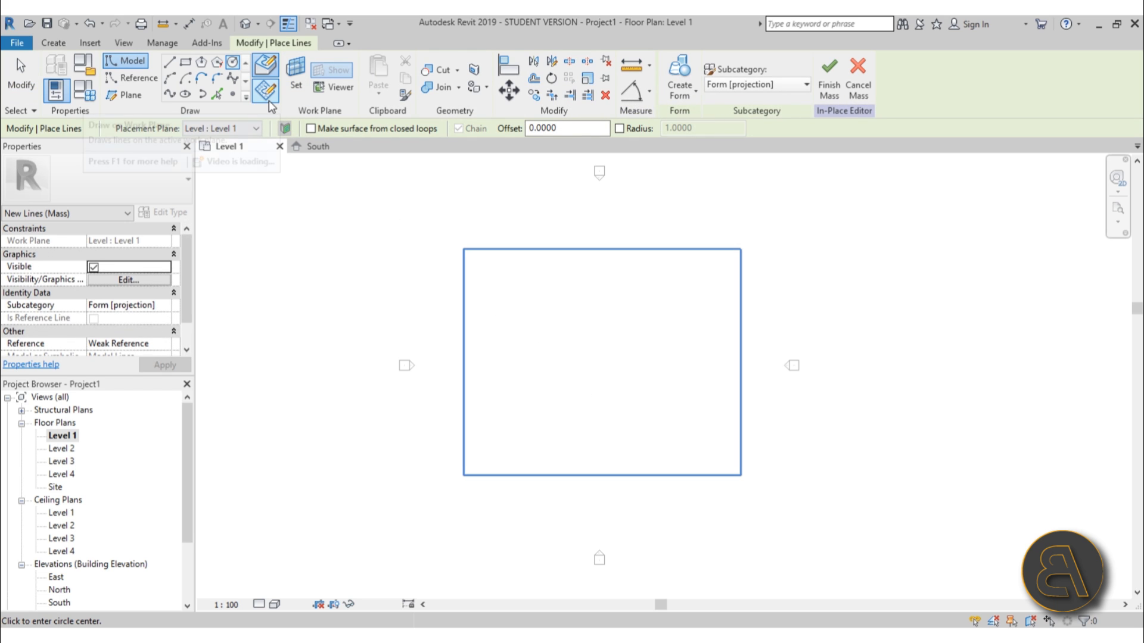
click(235, 127)
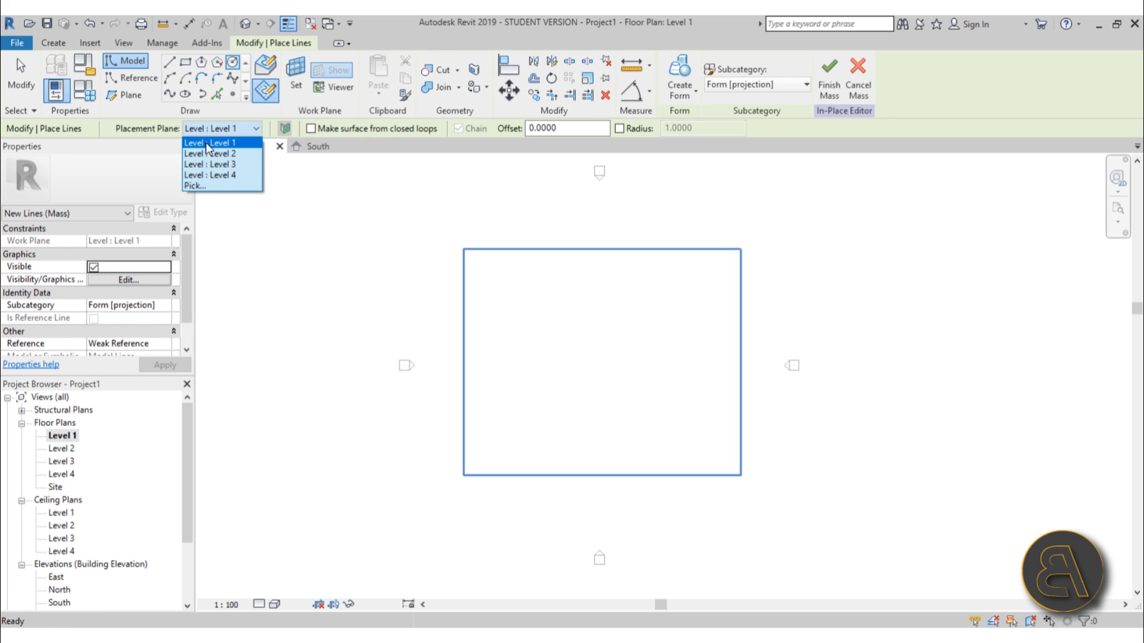
click(206, 144)
click(546, 367)
scroll(581, 352, up, 1)
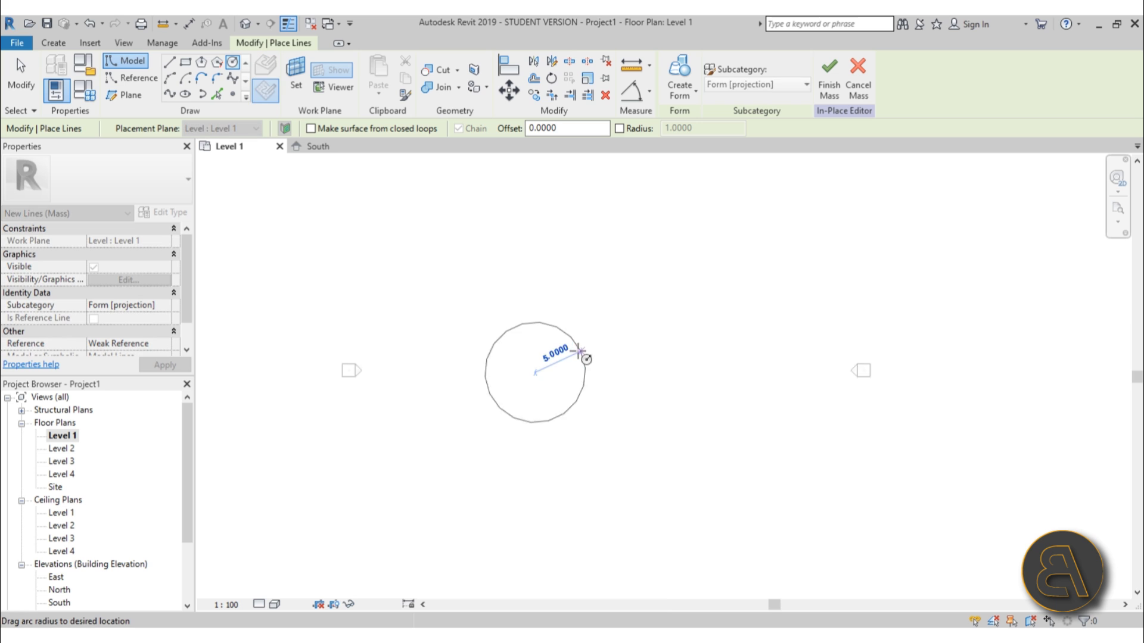
scroll(579, 350, up, 1)
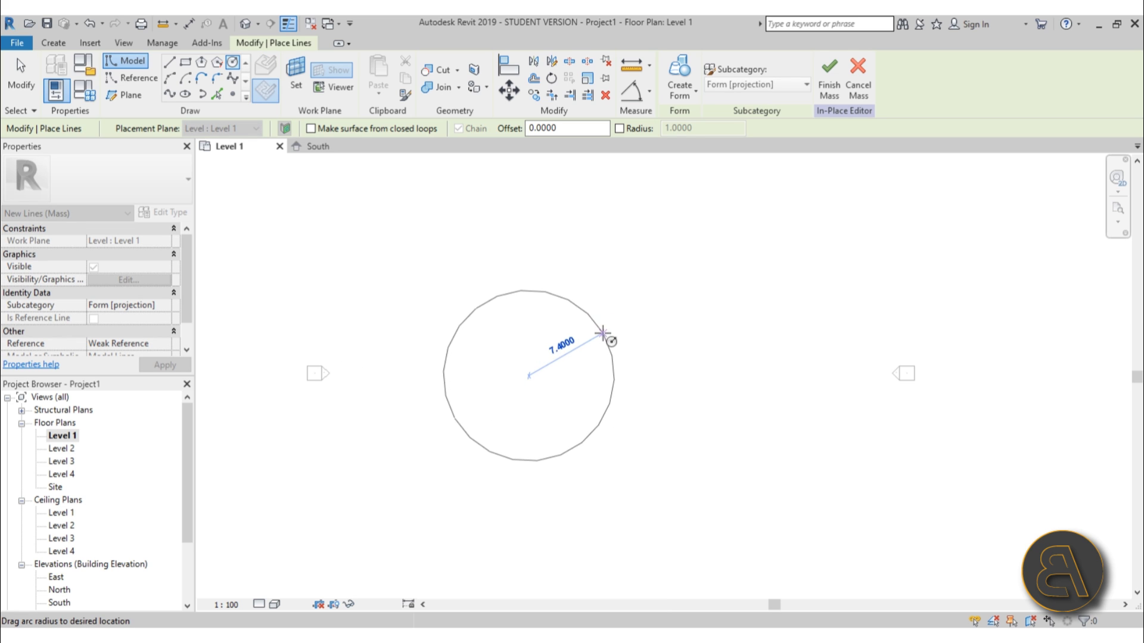
click(604, 330)
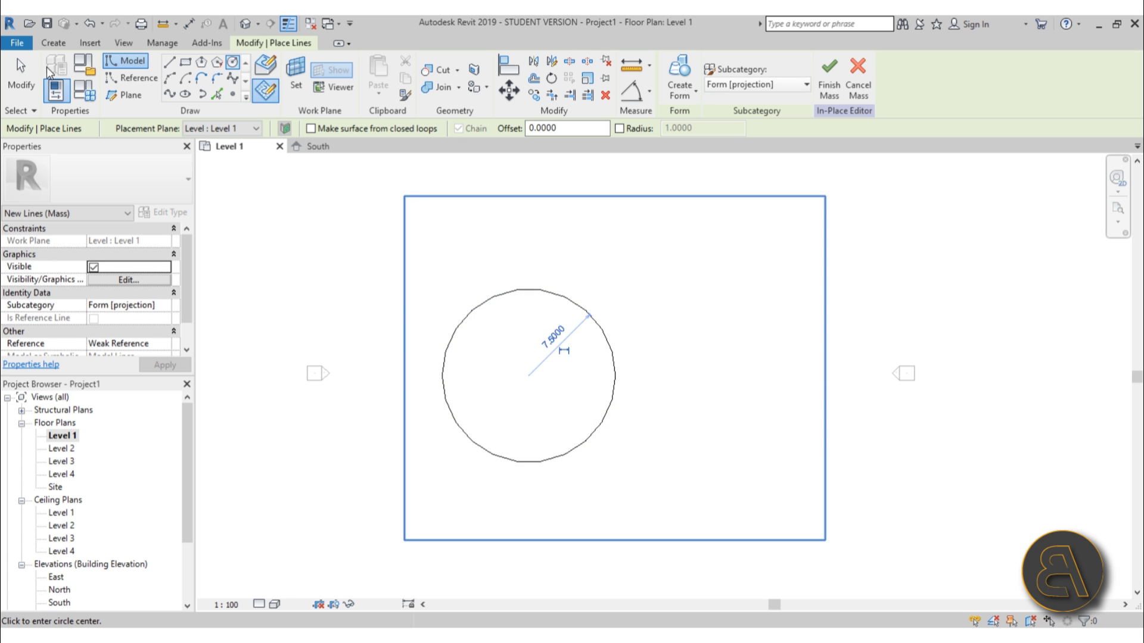
click(17, 59)
In the default 3D view, change the circle's radius to 8.
click(244, 24)
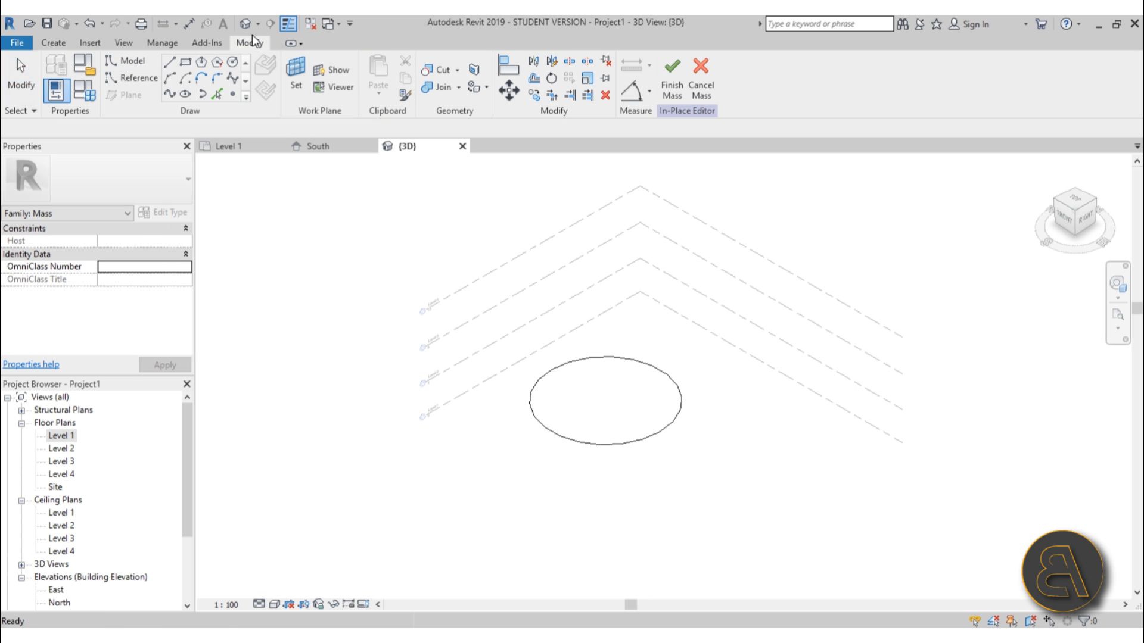
shift+middle_drag(664, 383, 697, 360)
click(640, 388)
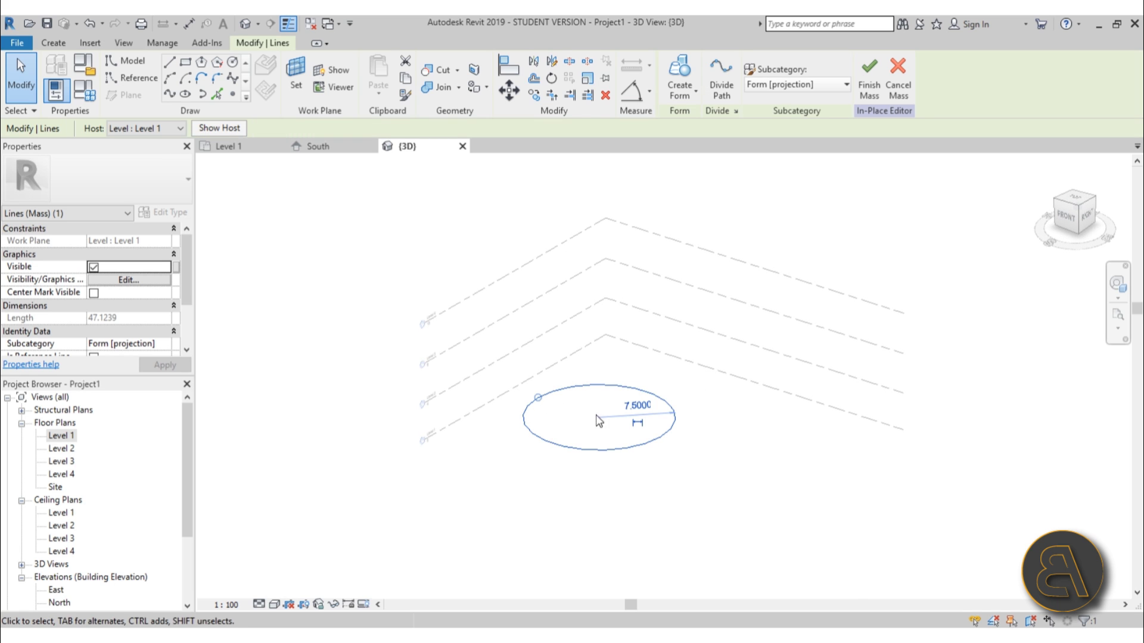
click(637, 405)
text(8)
key(Return)
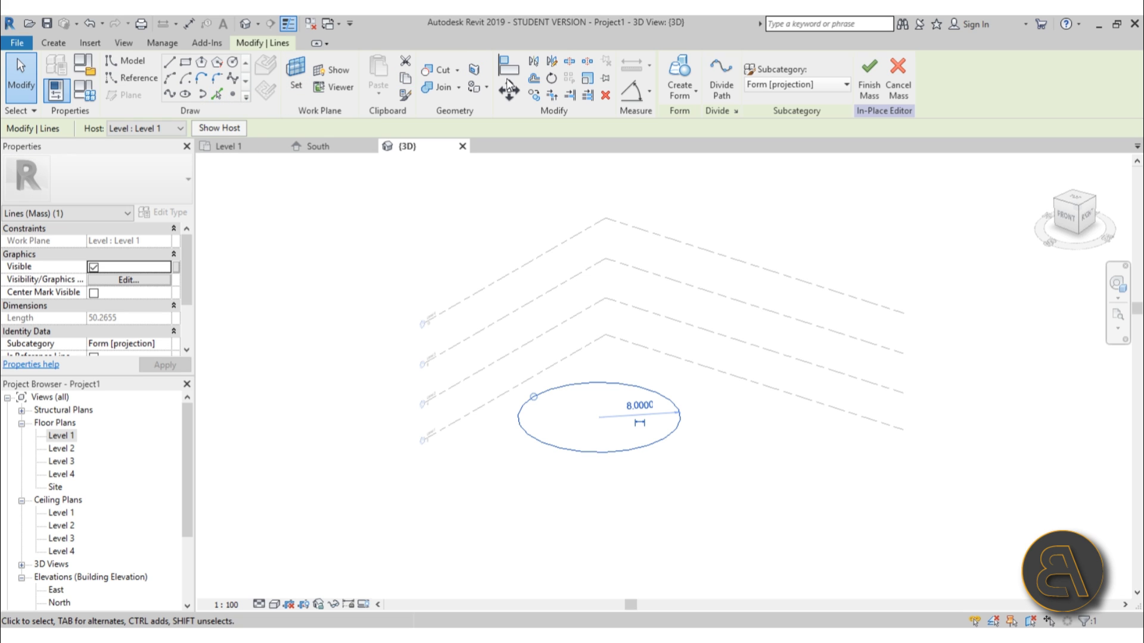
Copy the circle and paste it aligned onto Level 2 and Level 4.
click(406, 78)
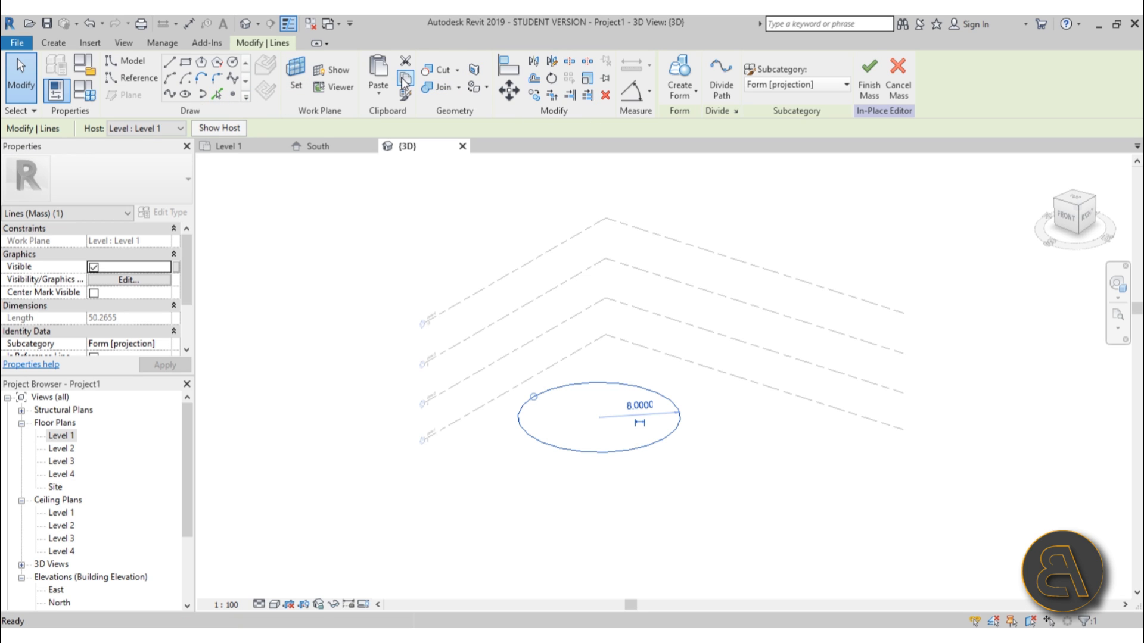
click(379, 96)
click(341, 148)
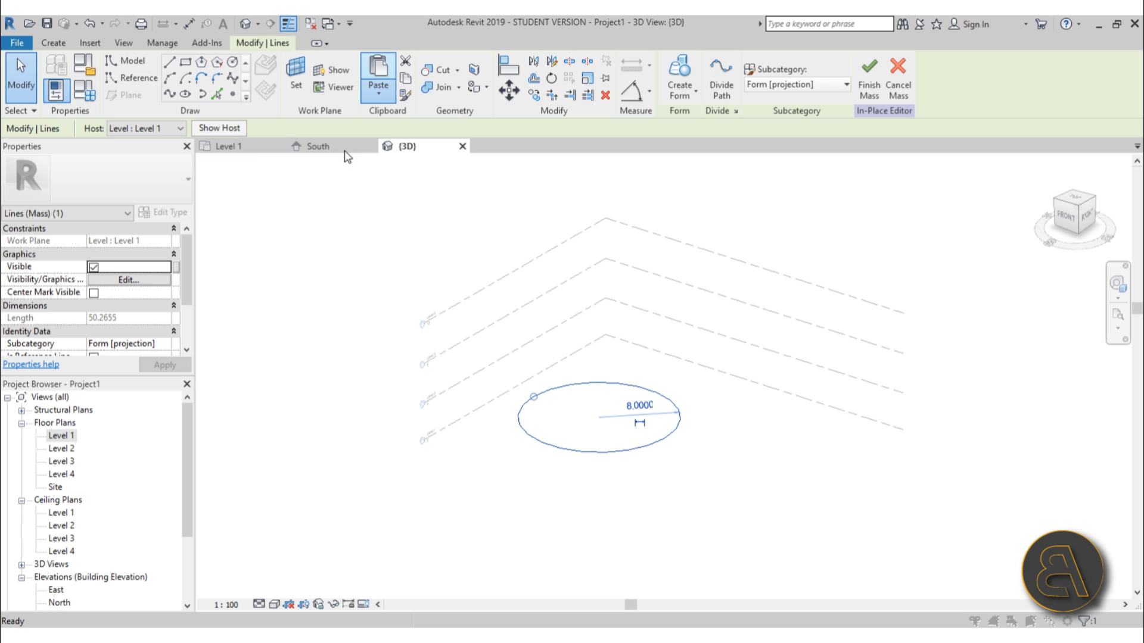
click(505, 243)
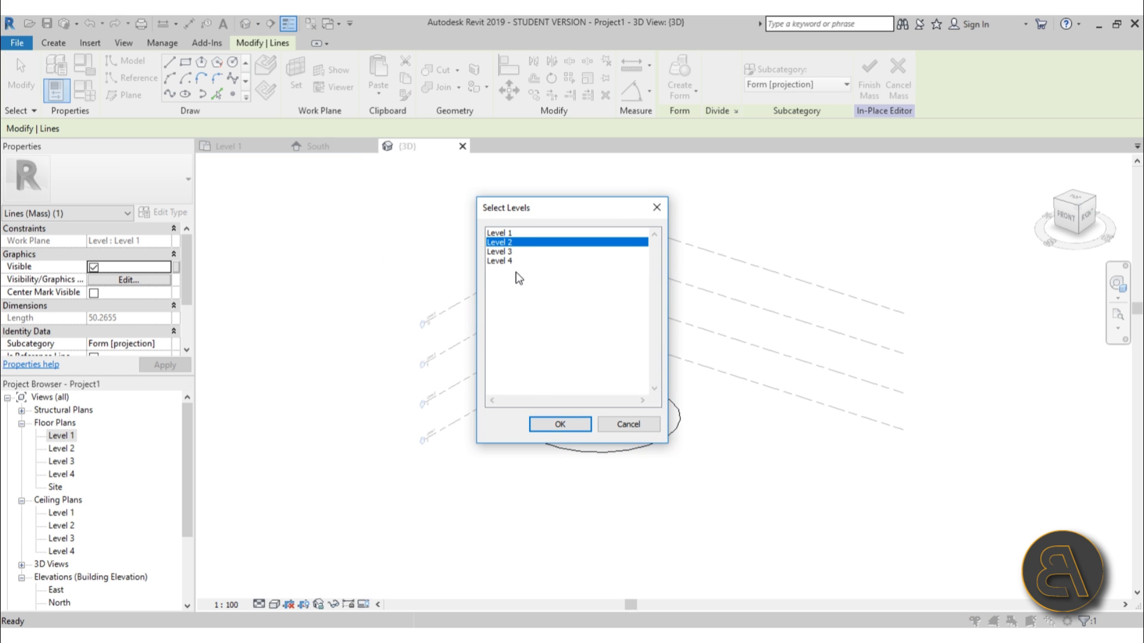
ctrl+click(502, 261)
click(562, 425)
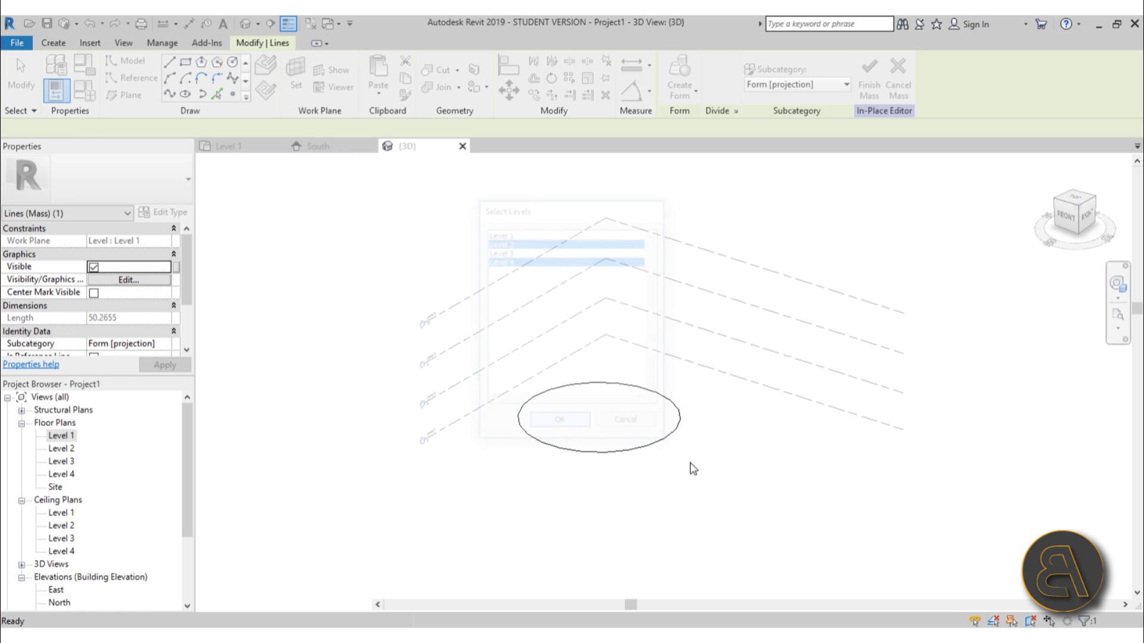
click(783, 439)
shift+middle_drag(727, 465, 667, 417)
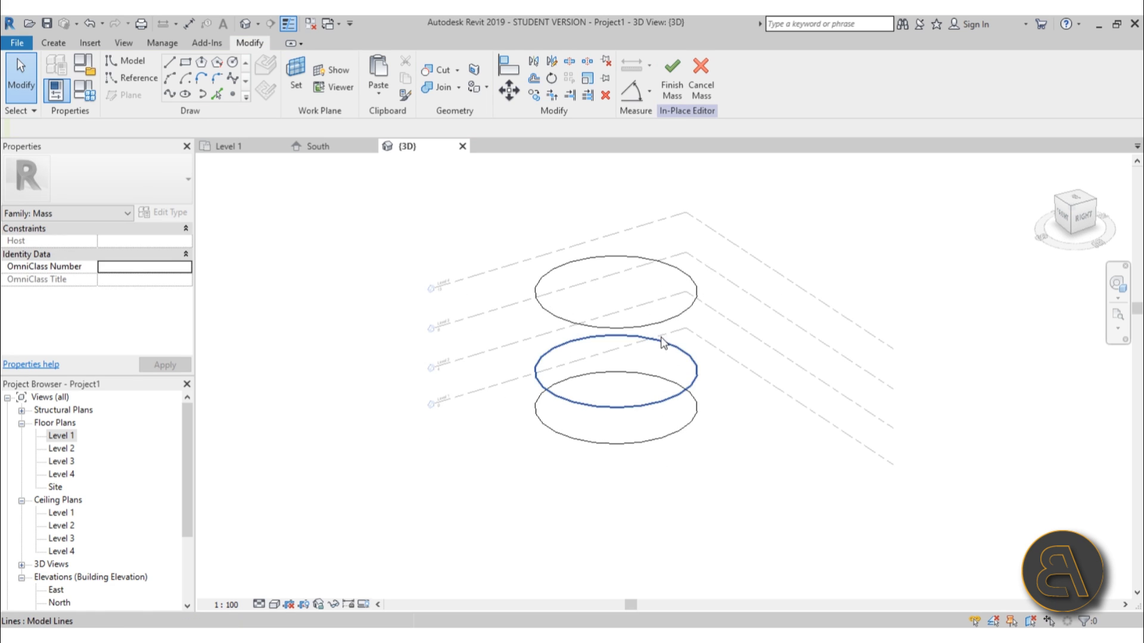
Set the Level 4 circle's radius to 4 and the Level 2 circle's radius to 9.
click(675, 317)
click(658, 286)
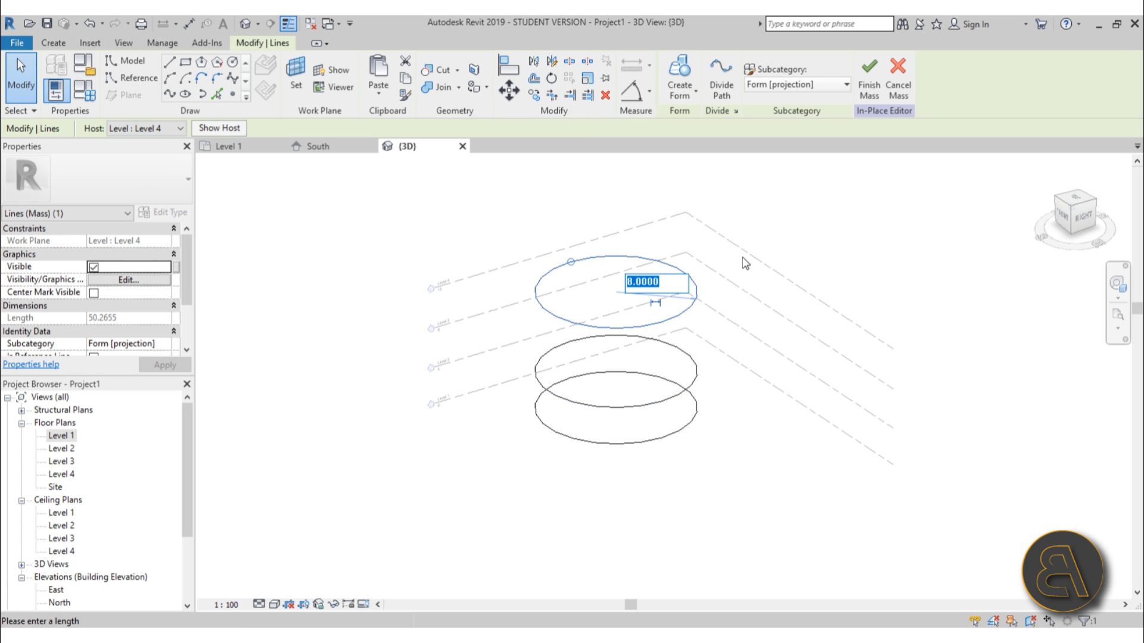
text(4)
key(Return)
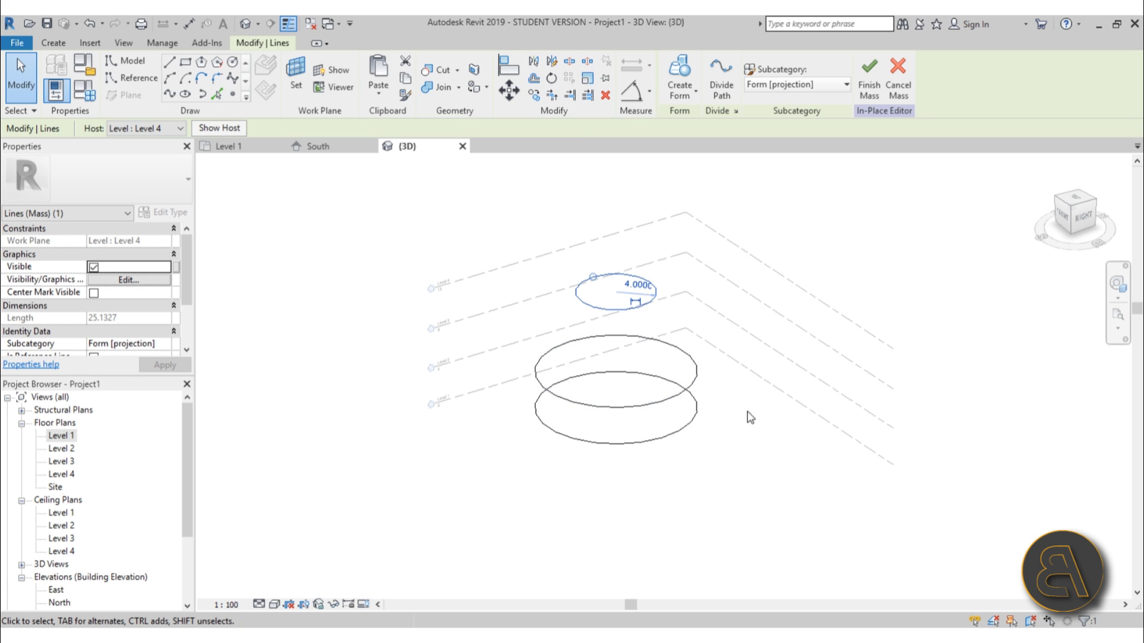
click(696, 387)
shift+middle_drag(751, 454, 651, 402)
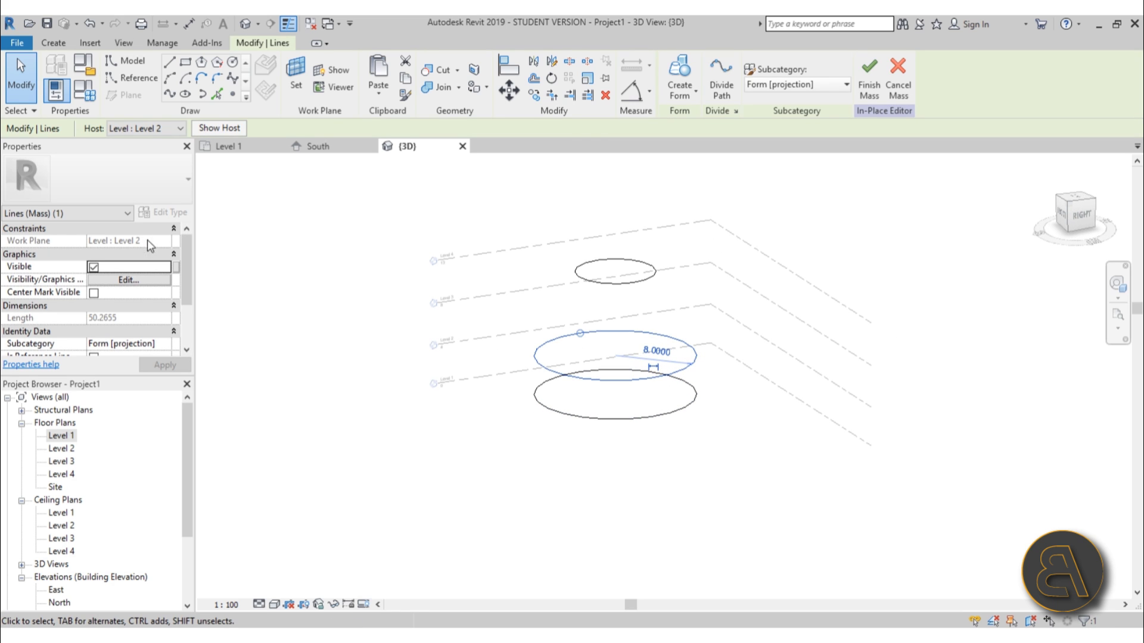
click(657, 350)
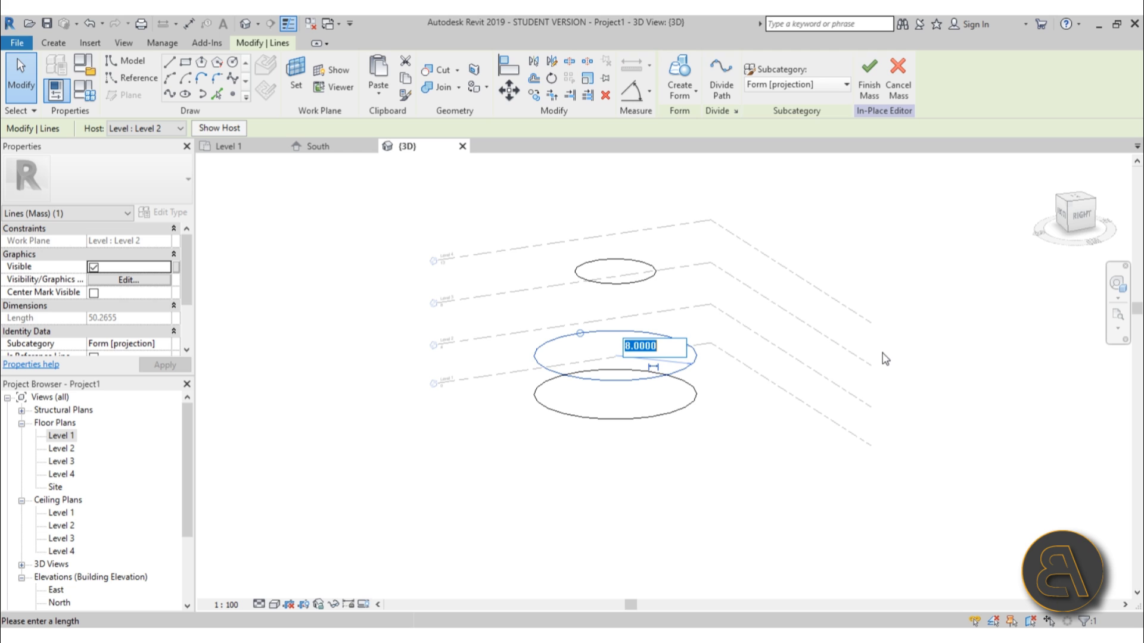
text(9)
key(Return)
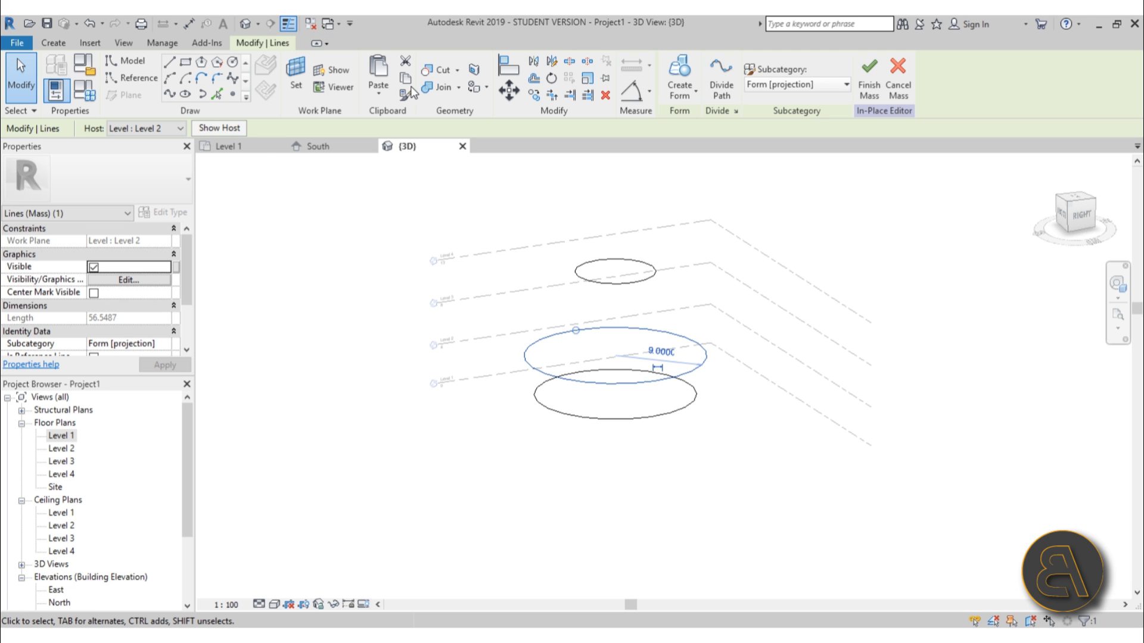
Paste a copy of the radius-9 circle aligned onto Level 3, then select all four circles.
click(379, 88)
click(360, 158)
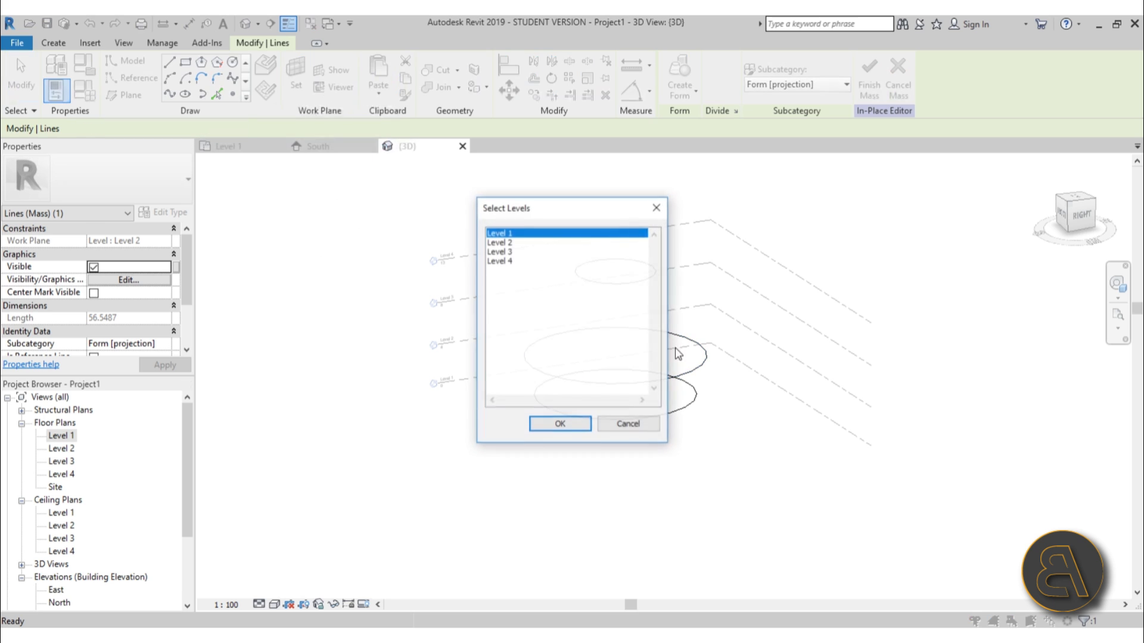
drag(500, 252, 506, 262)
click(560, 424)
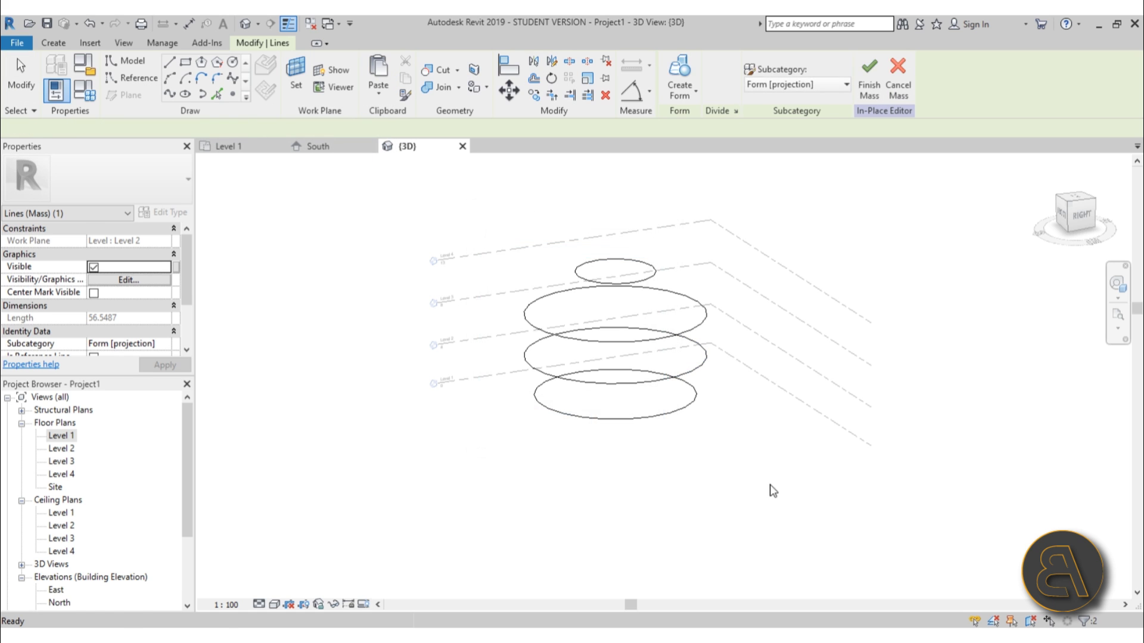
shift+middle_drag(769, 487, 761, 409)
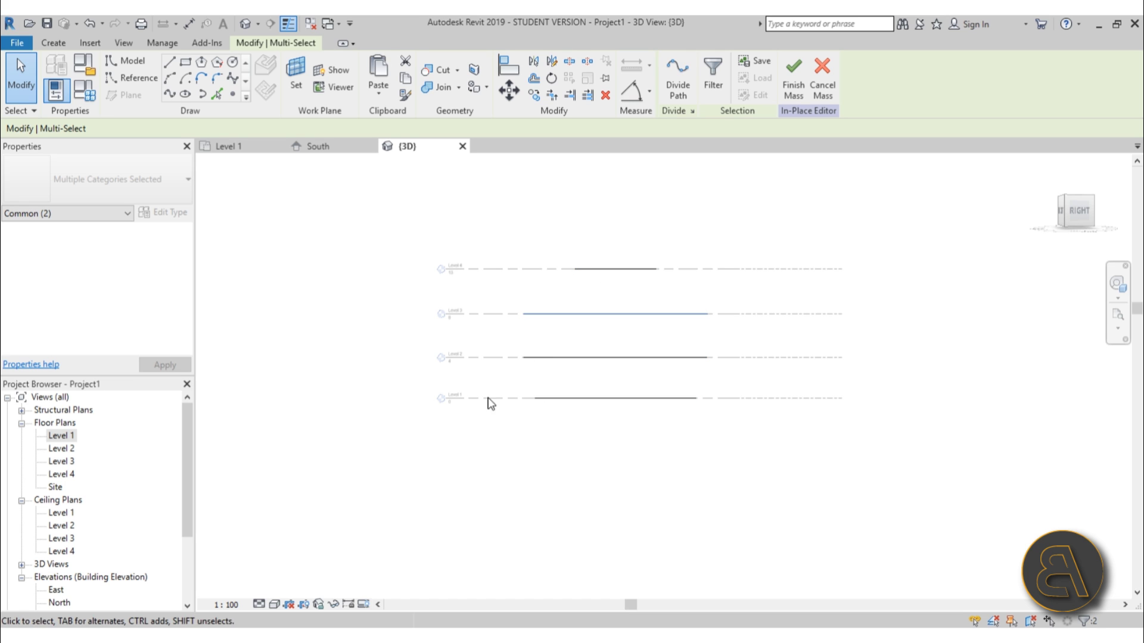
key(Escape)
shift+middle_drag(524, 214, 636, 337)
shift+middle_drag(732, 393, 720, 484)
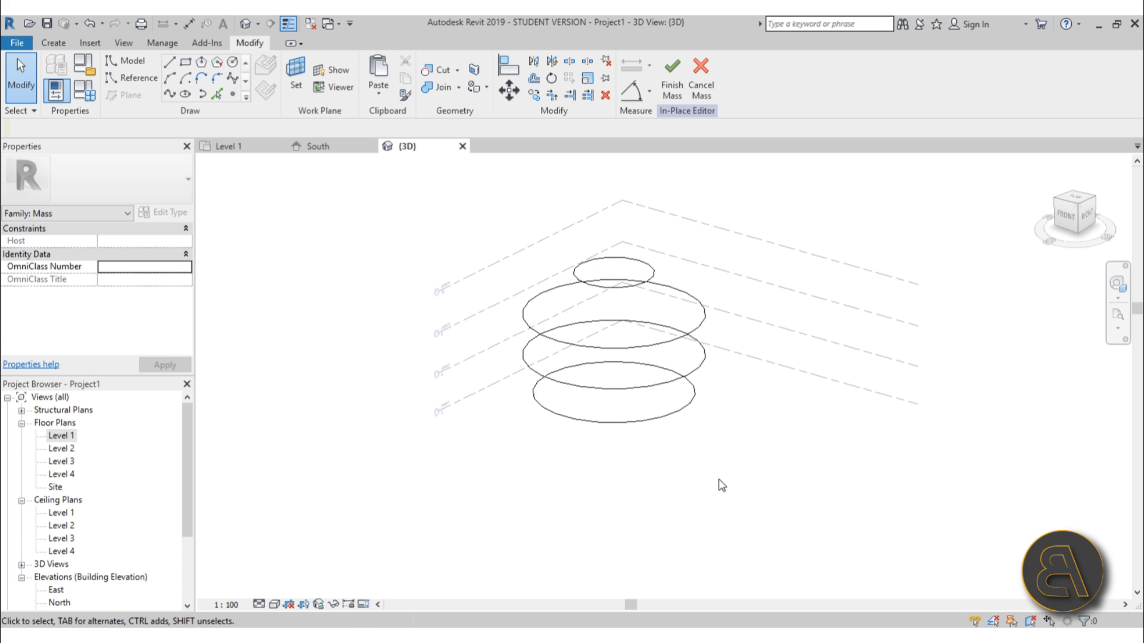
drag(720, 485, 521, 197)
Loft the four circles into a solid form and select the whole mass form.
click(679, 75)
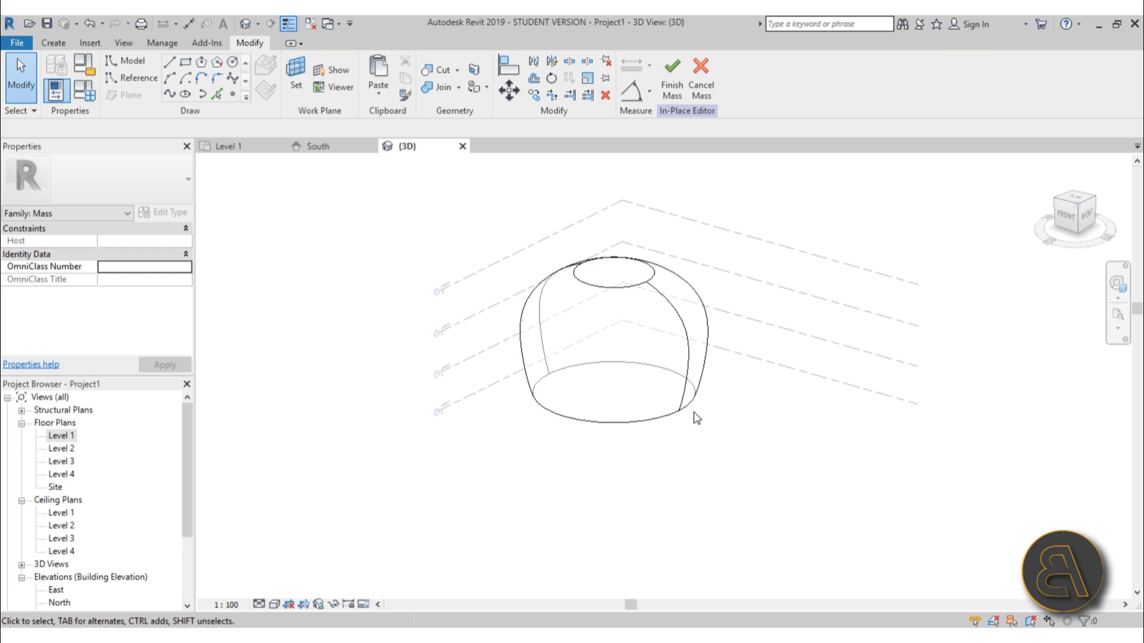
shift+middle_drag(711, 451, 624, 505)
key(Tab)
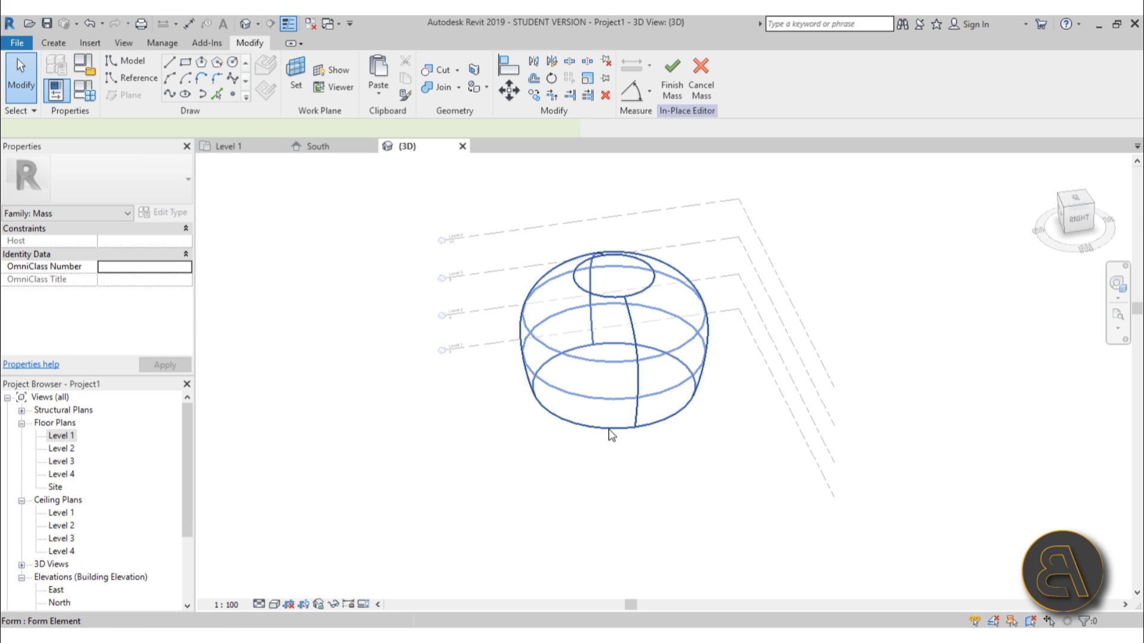
click(610, 436)
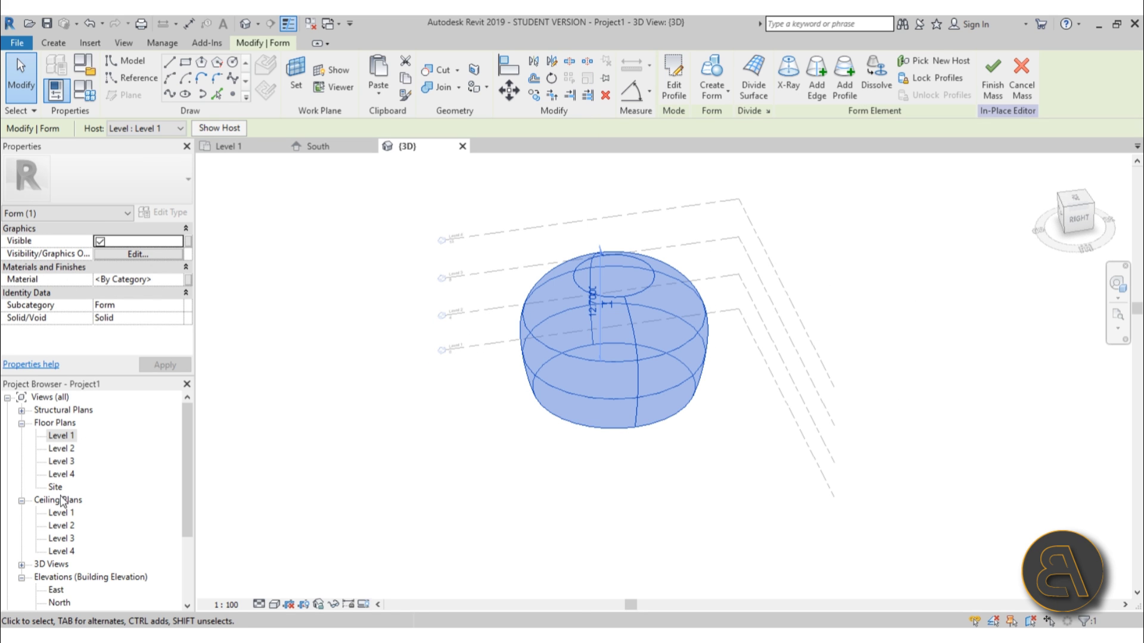
In the Site plan, move the tower 26 units up and to the right.
double_click(56, 487)
scroll(518, 413, down, 2)
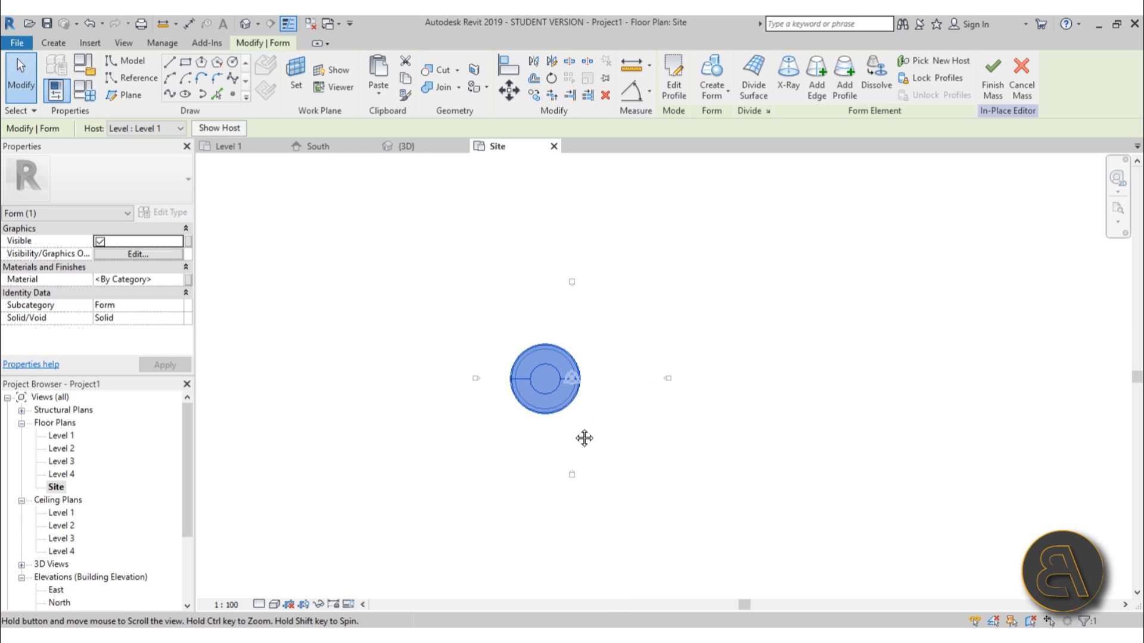
key(m)
key(v)
click(545, 379)
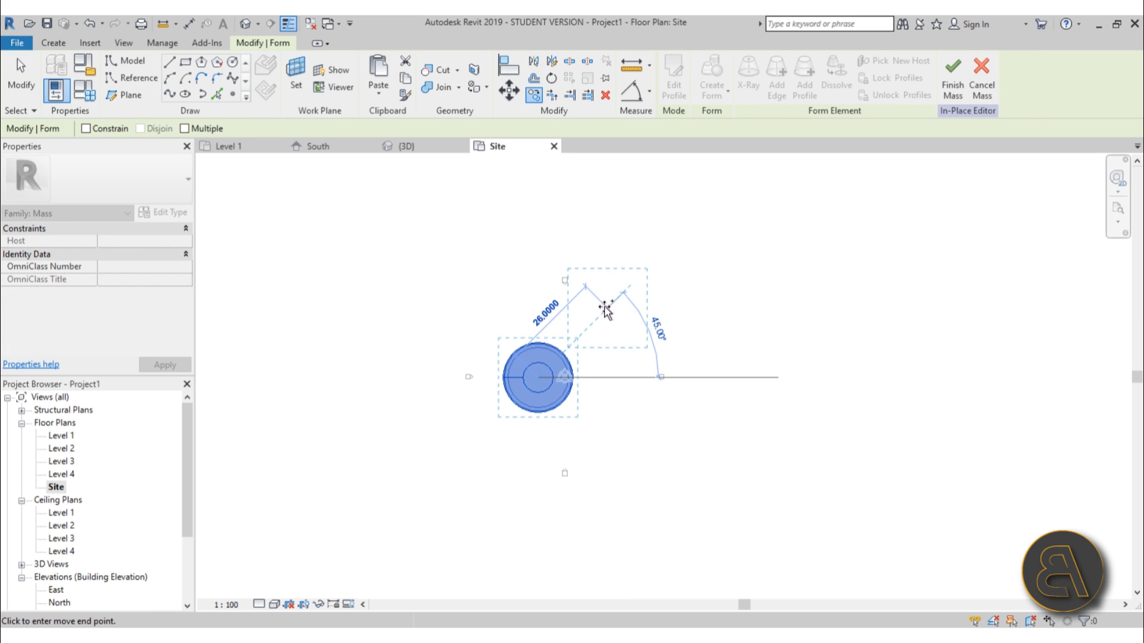
click(594, 323)
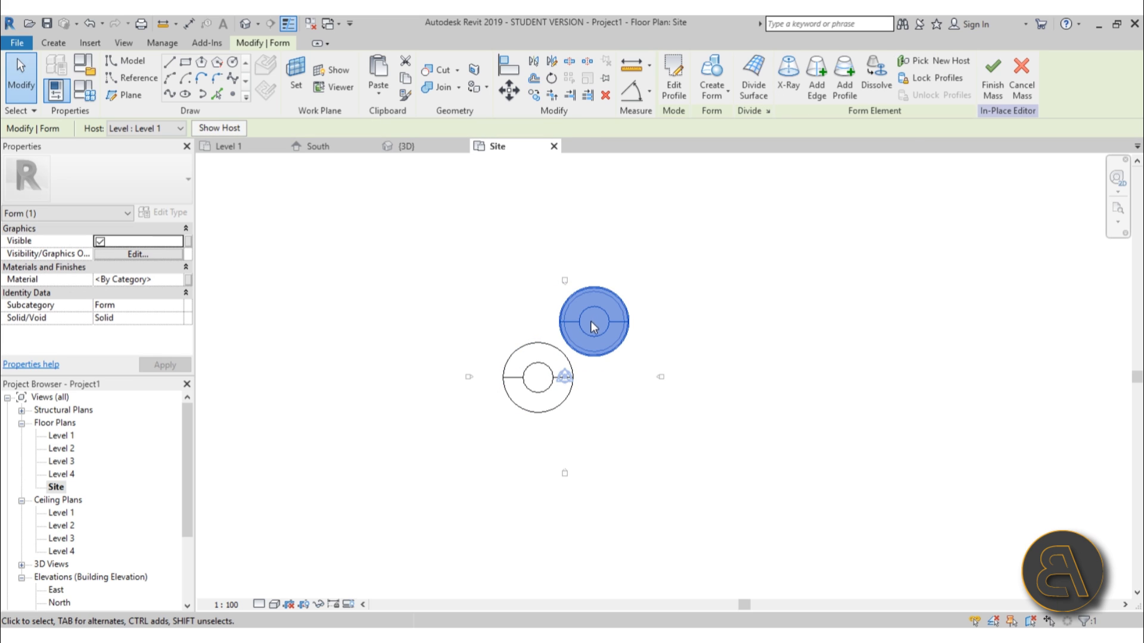
drag(595, 331, 594, 326)
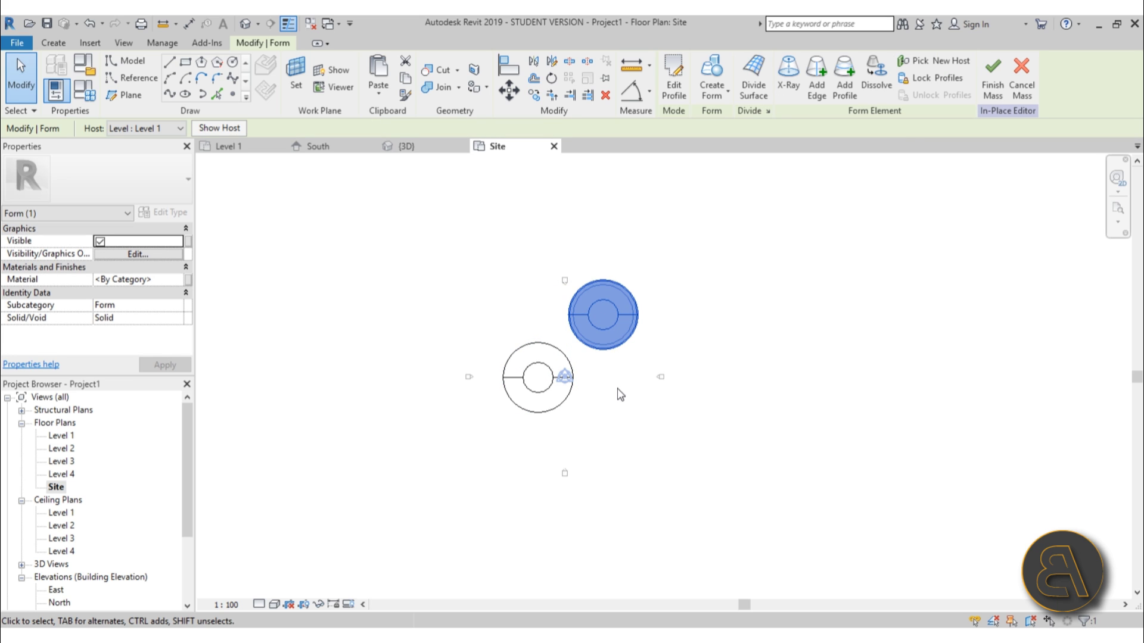
Copy the tower to place a third one down and to the right.
key(c)
key(o)
click(603, 314)
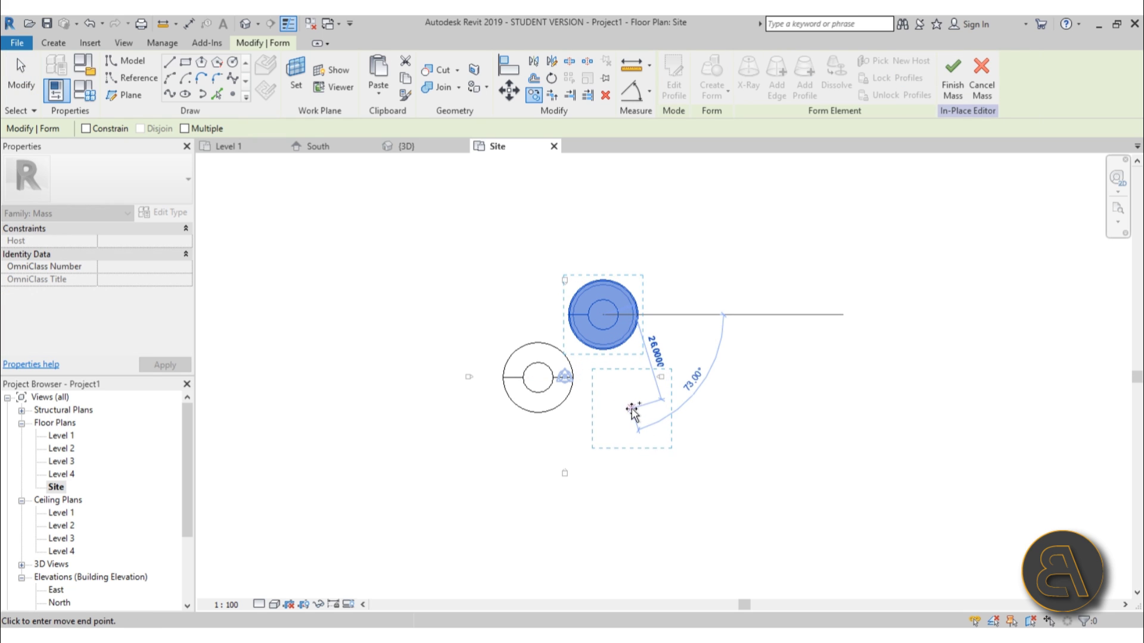
click(629, 406)
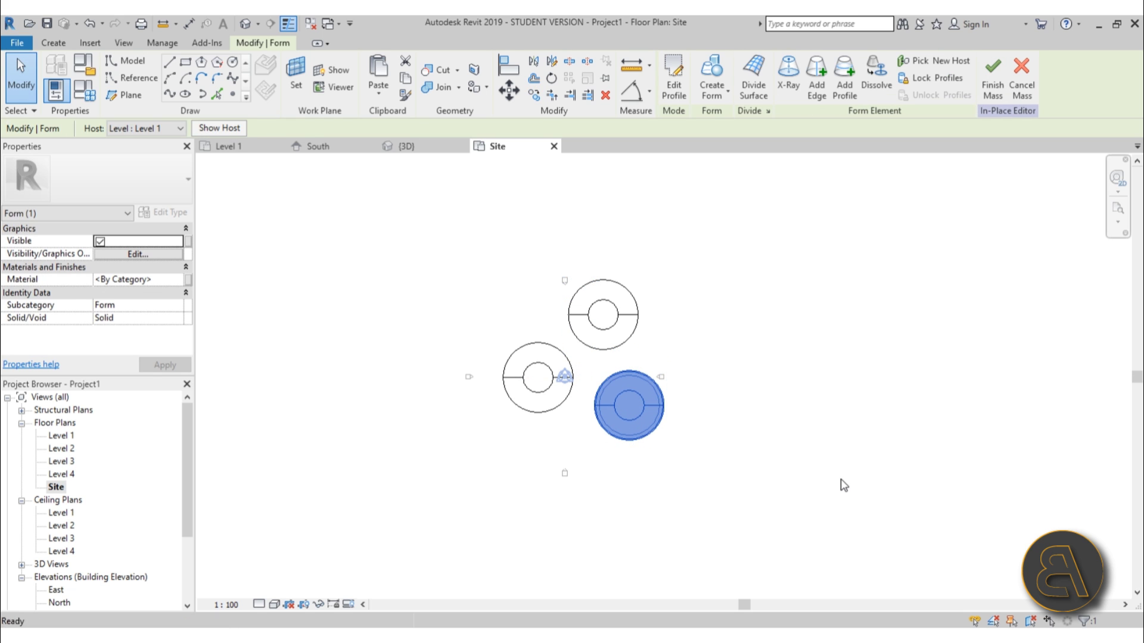
click(843, 484)
scroll(630, 405, up, 2)
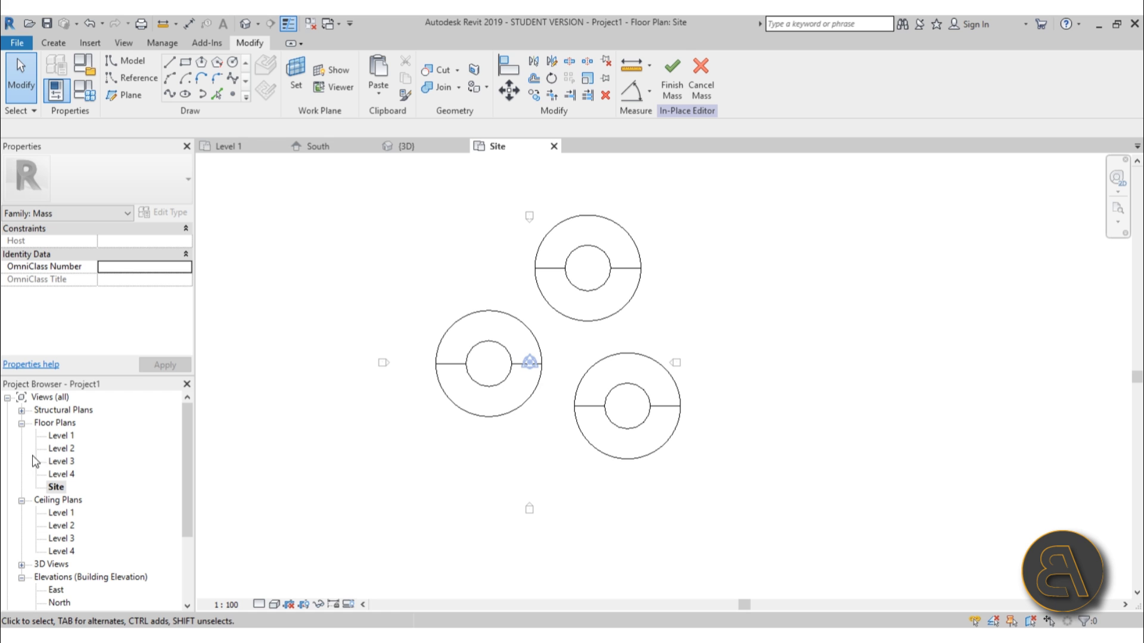
Open the Level 2 floor plan and frame the towers.
double_click(61, 435)
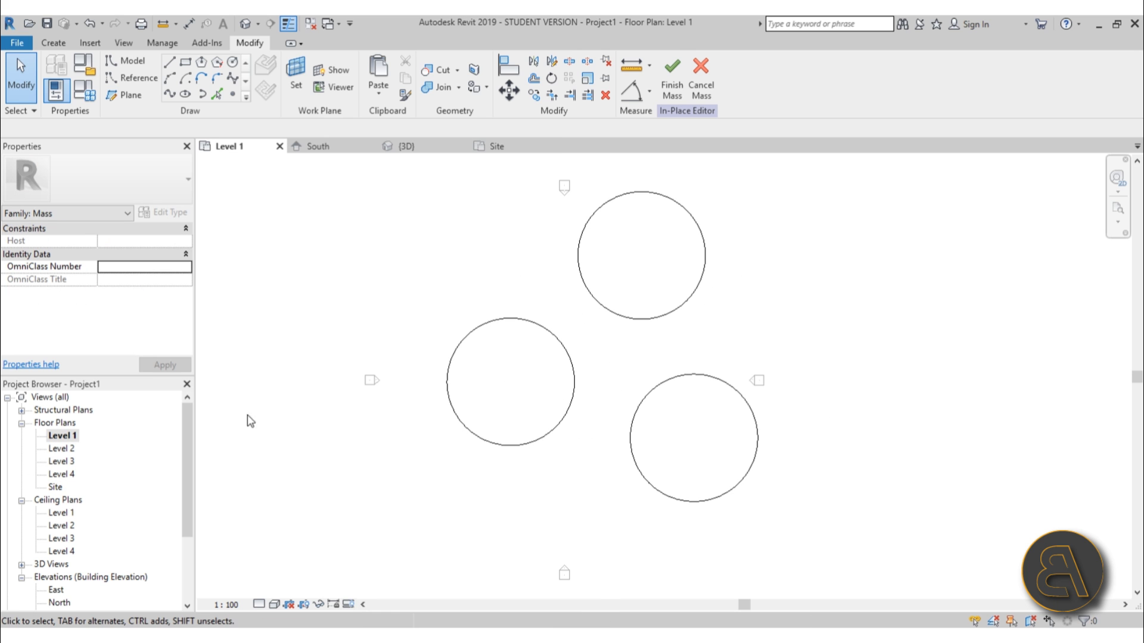
double_click(62, 452)
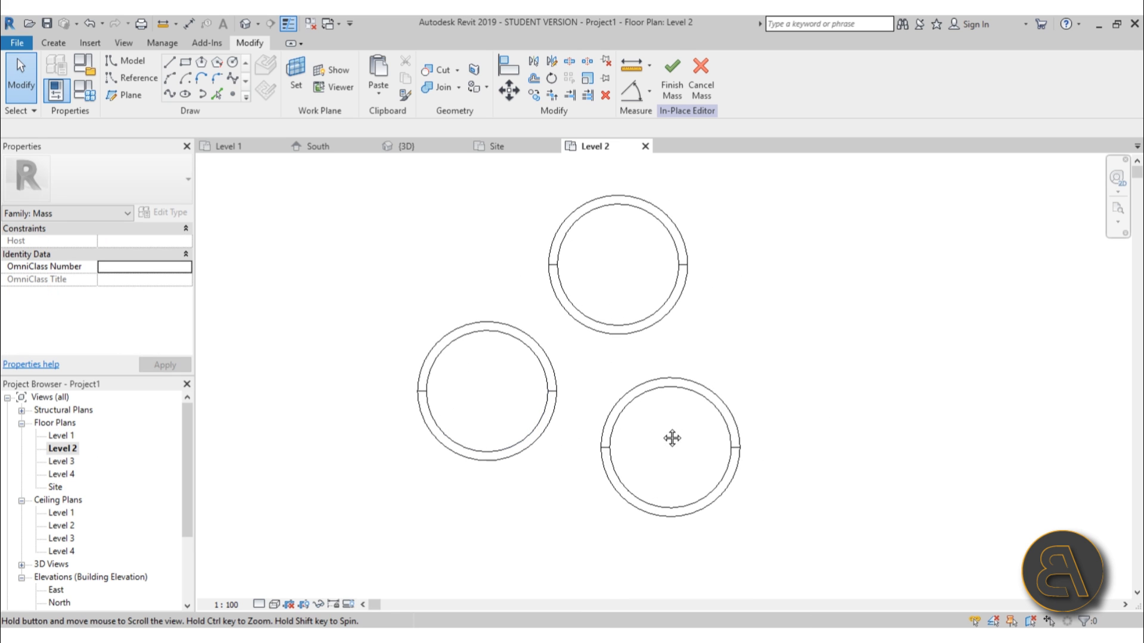
scroll(493, 359, up, 5)
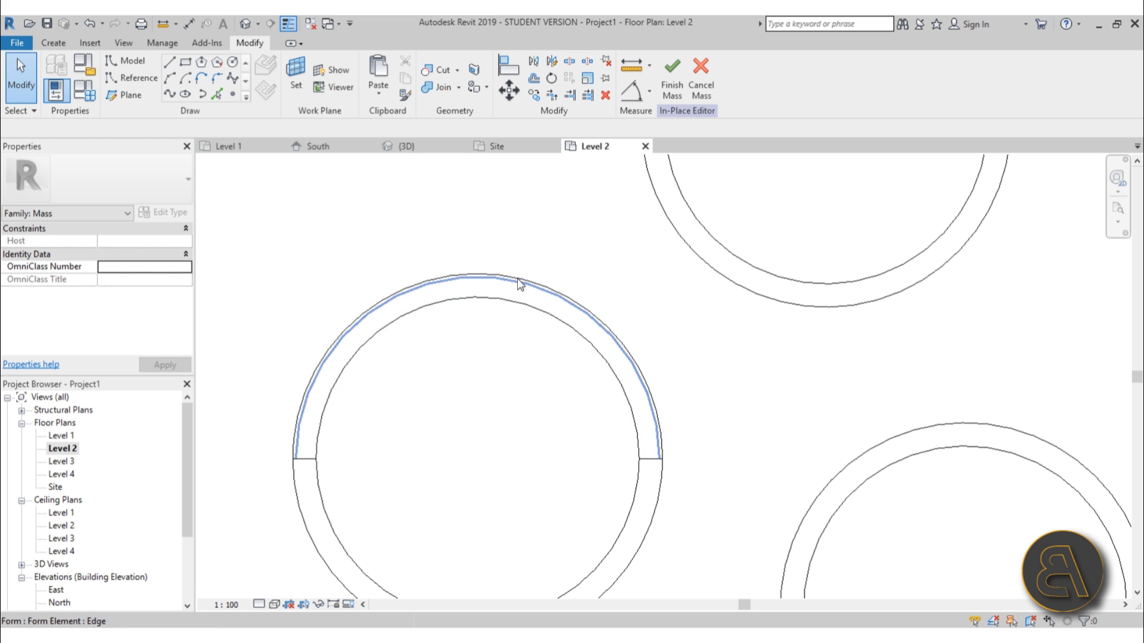
scroll(466, 424, down, 3)
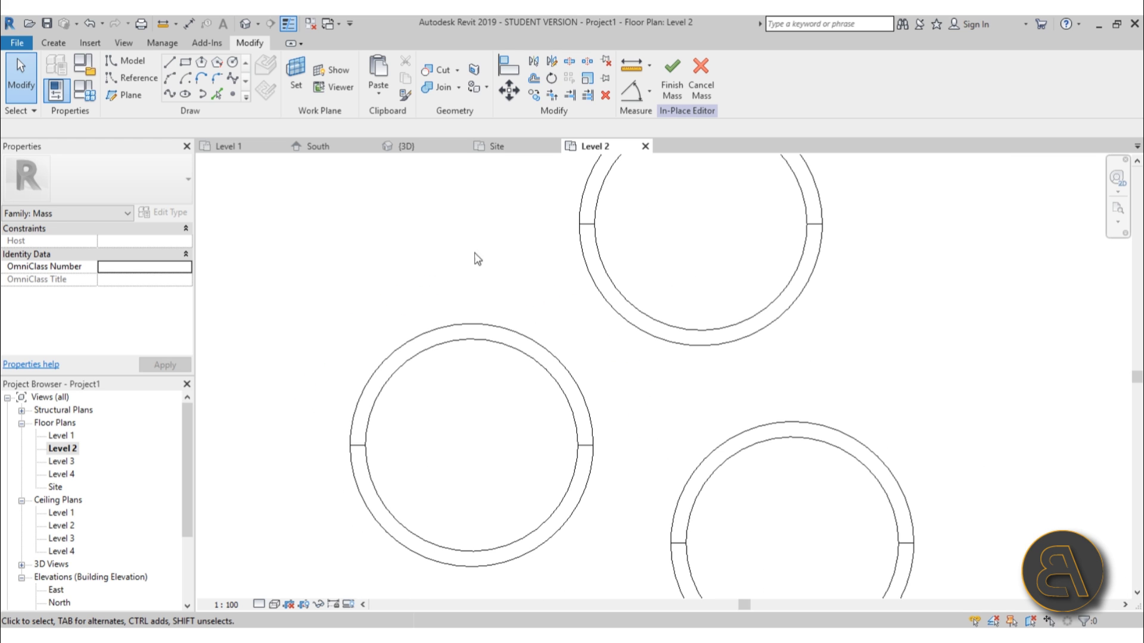
middle_drag(554, 495, 530, 470)
middle_drag(342, 393, 338, 362)
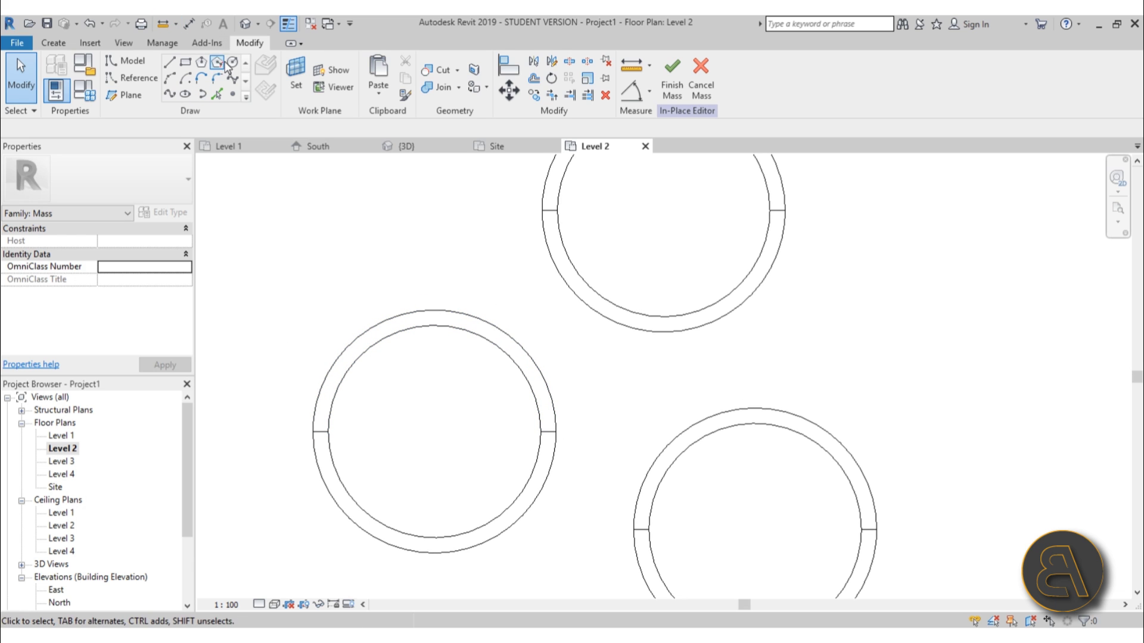
Trace a model circle around the upper tower ring's outer edge.
key(l)
key(i)
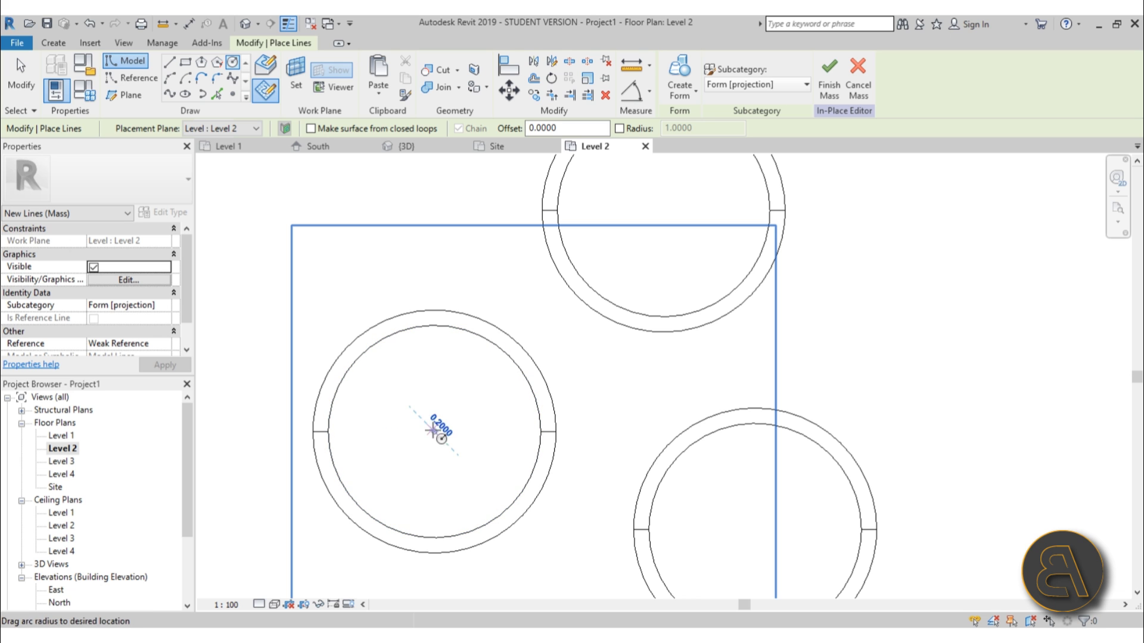
scroll(447, 322, up, 3)
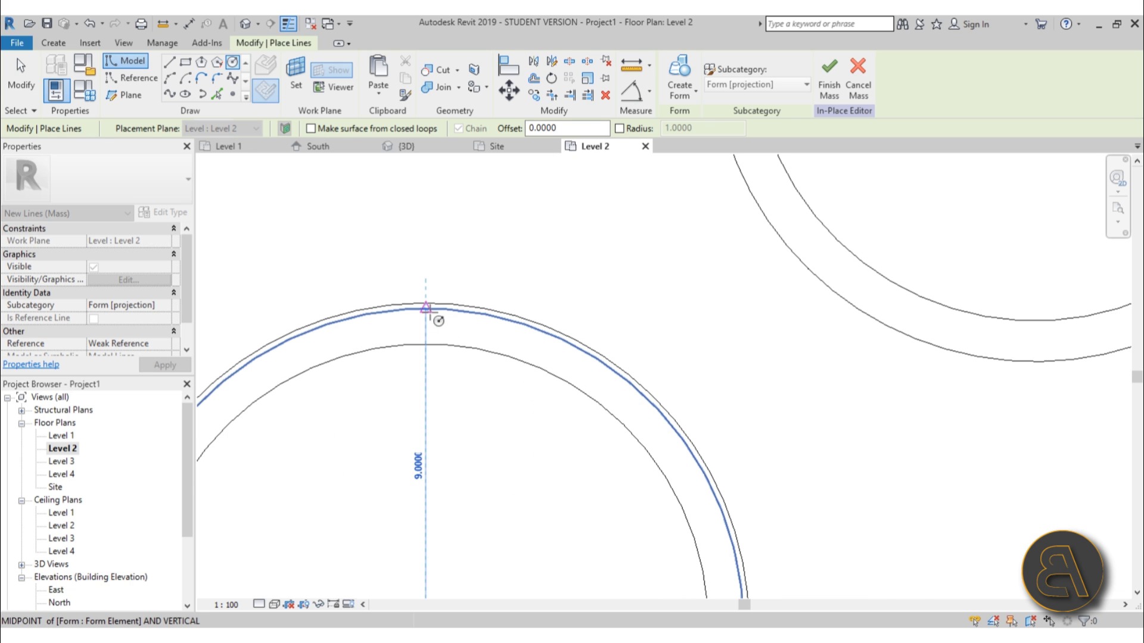
scroll(505, 383, down, 5)
middle_drag(511, 256, 550, 326)
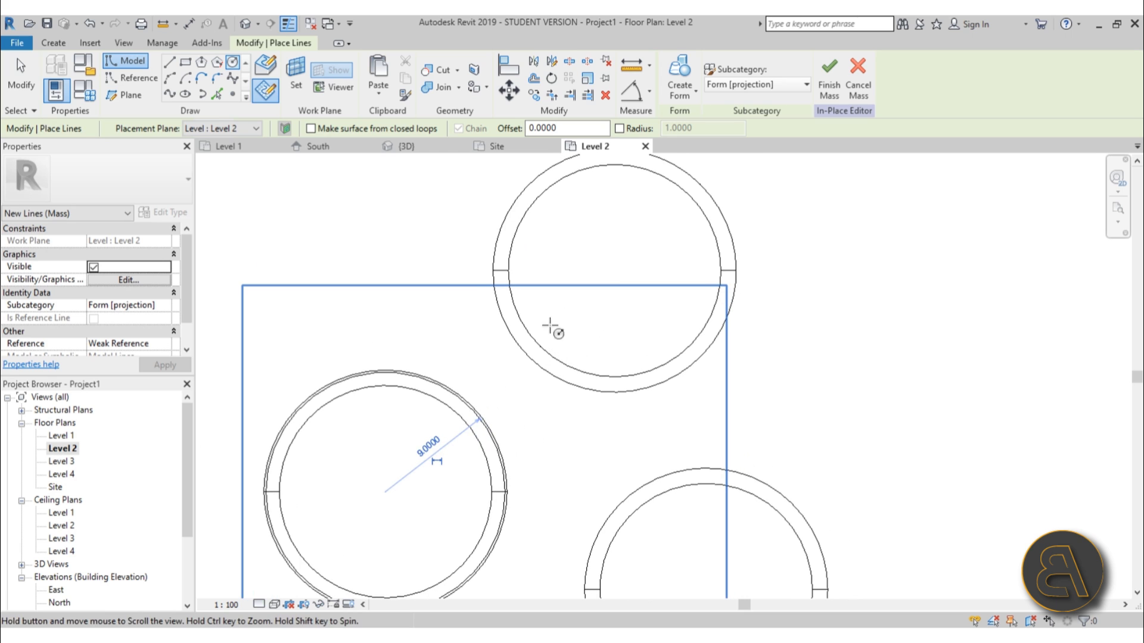
click(615, 271)
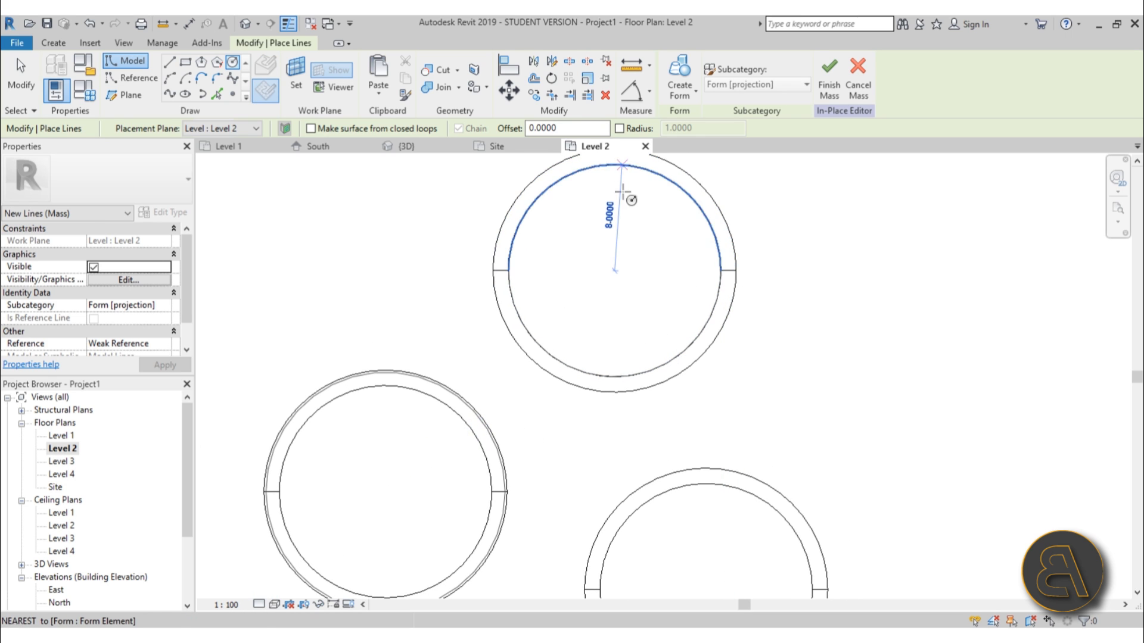
middle_drag(620, 167, 617, 202)
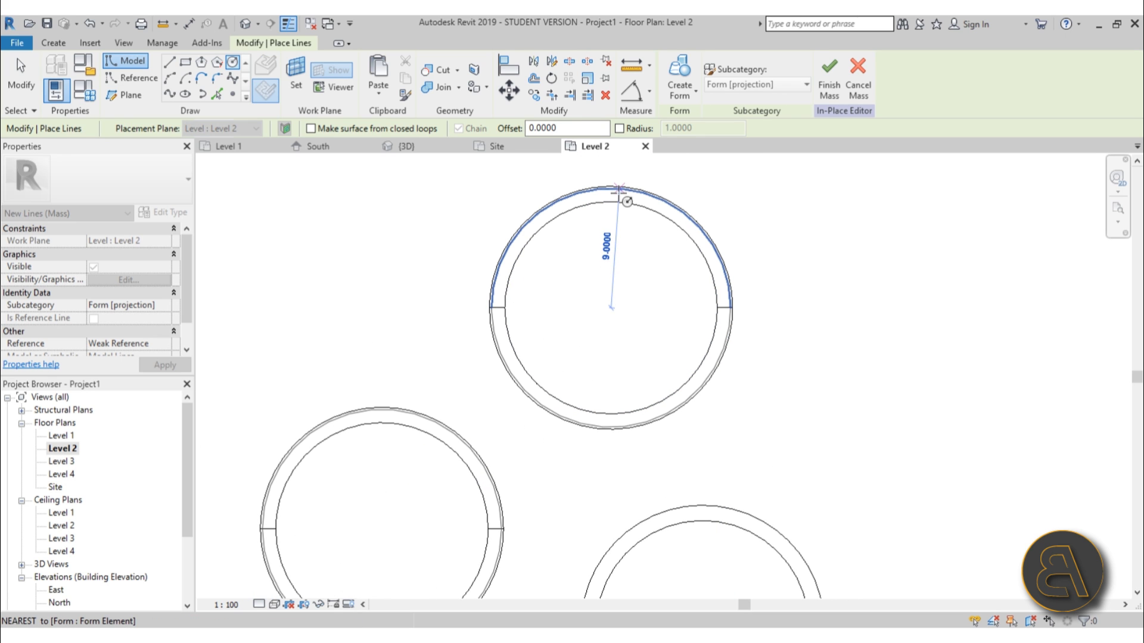
scroll(620, 196, down, 2)
click(587, 226)
click(171, 79)
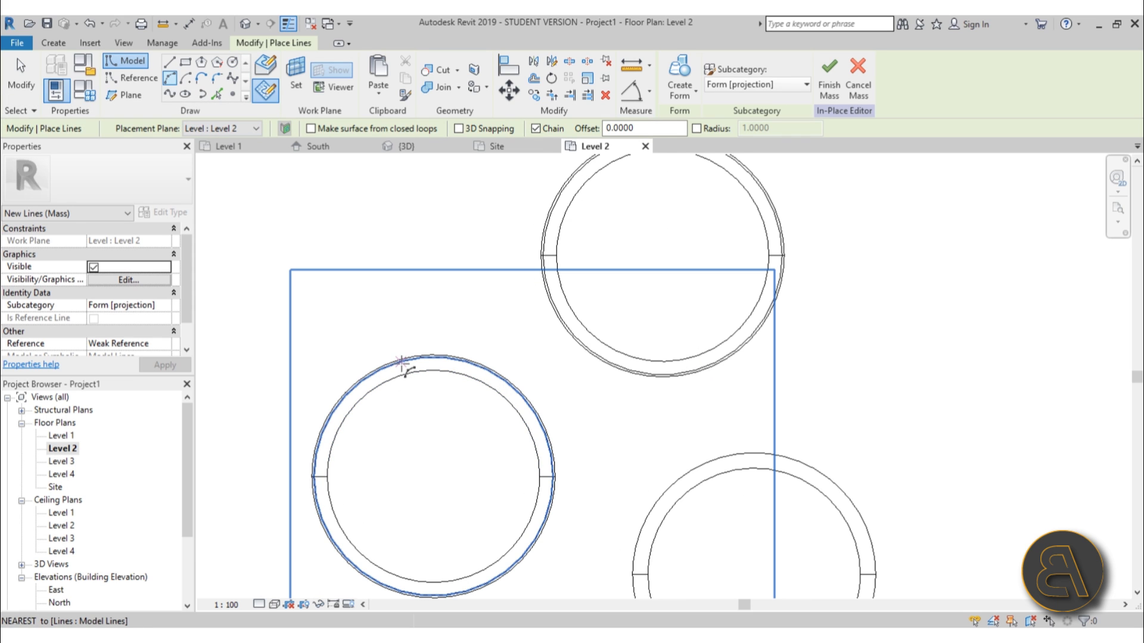
Draw two start-end-radius arcs linking the lower-left ring to the upper ring.
click(401, 361)
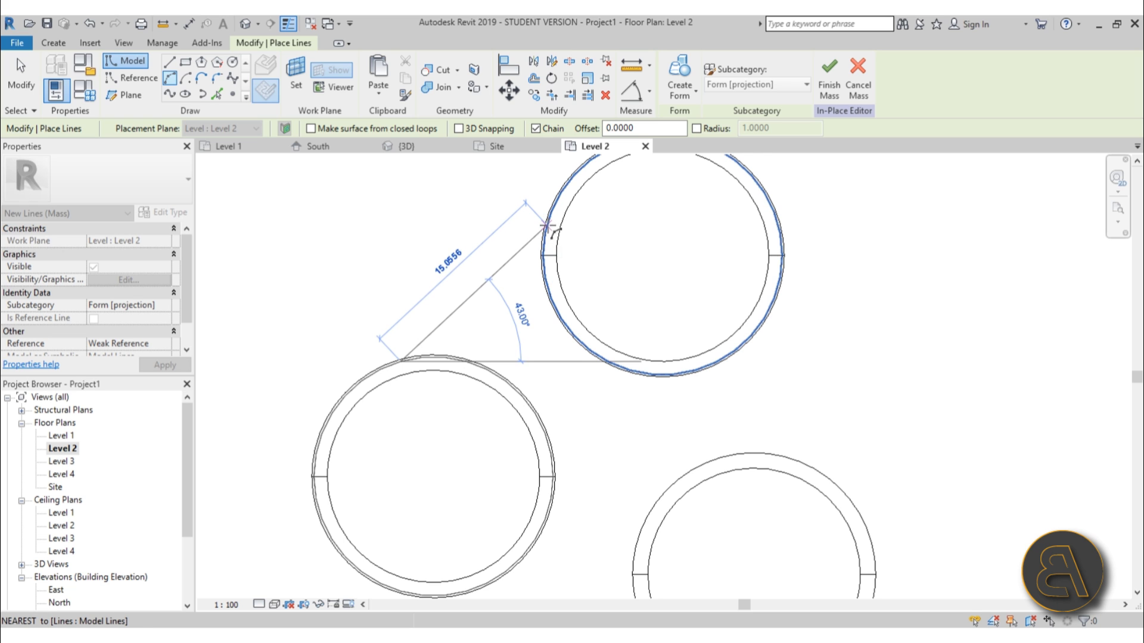
click(546, 226)
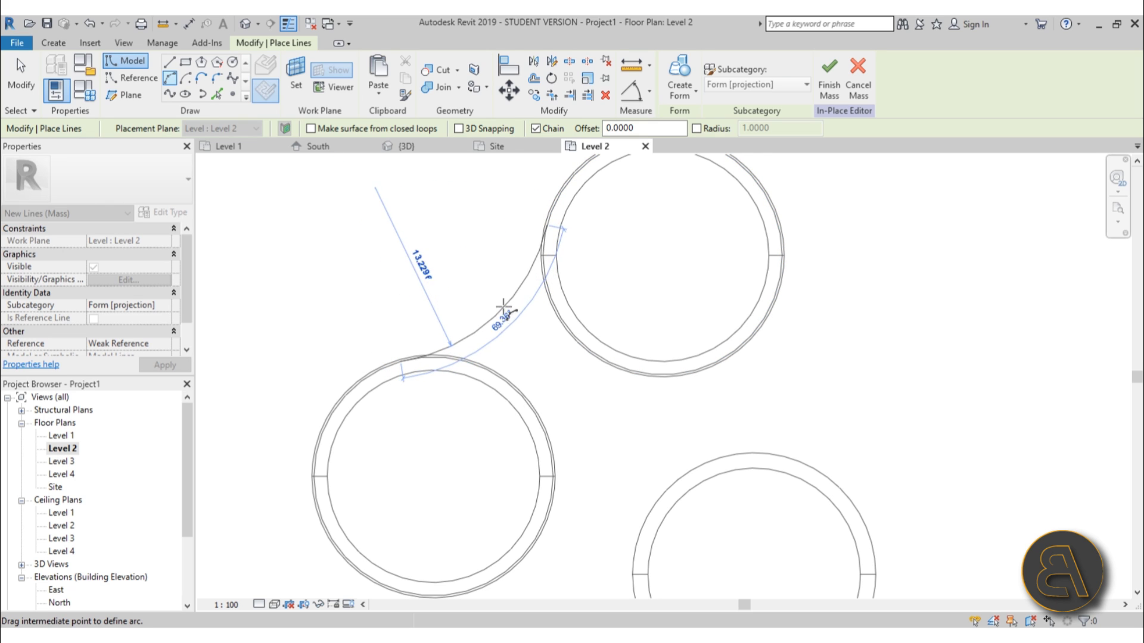
click(502, 308)
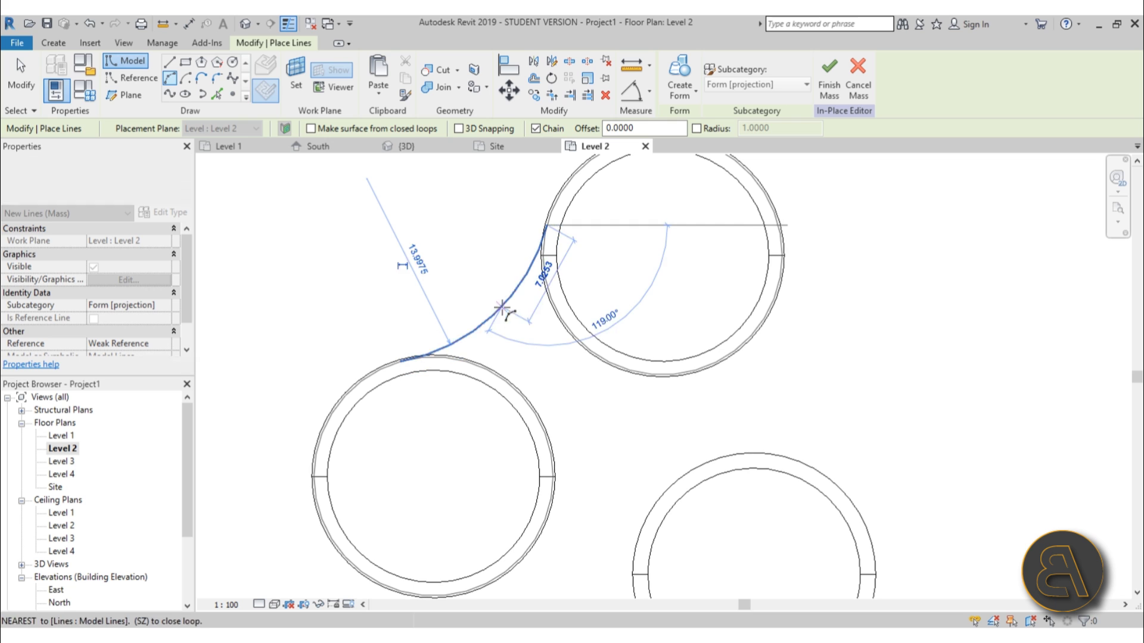
click(553, 494)
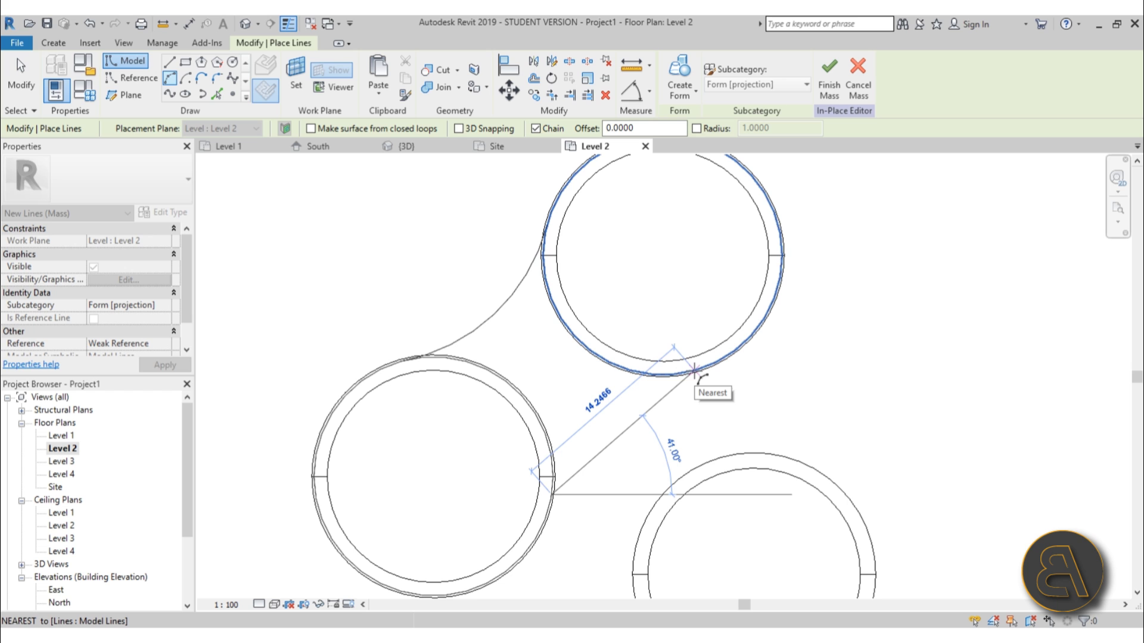
click(693, 371)
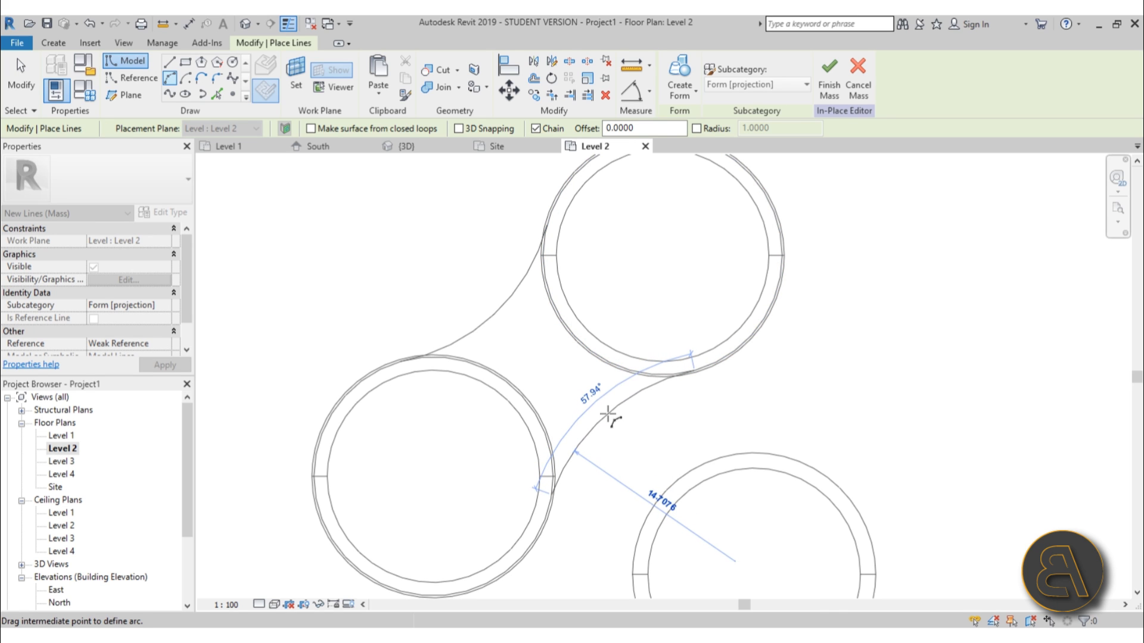
click(606, 413)
key(Escape)
key(Escape)
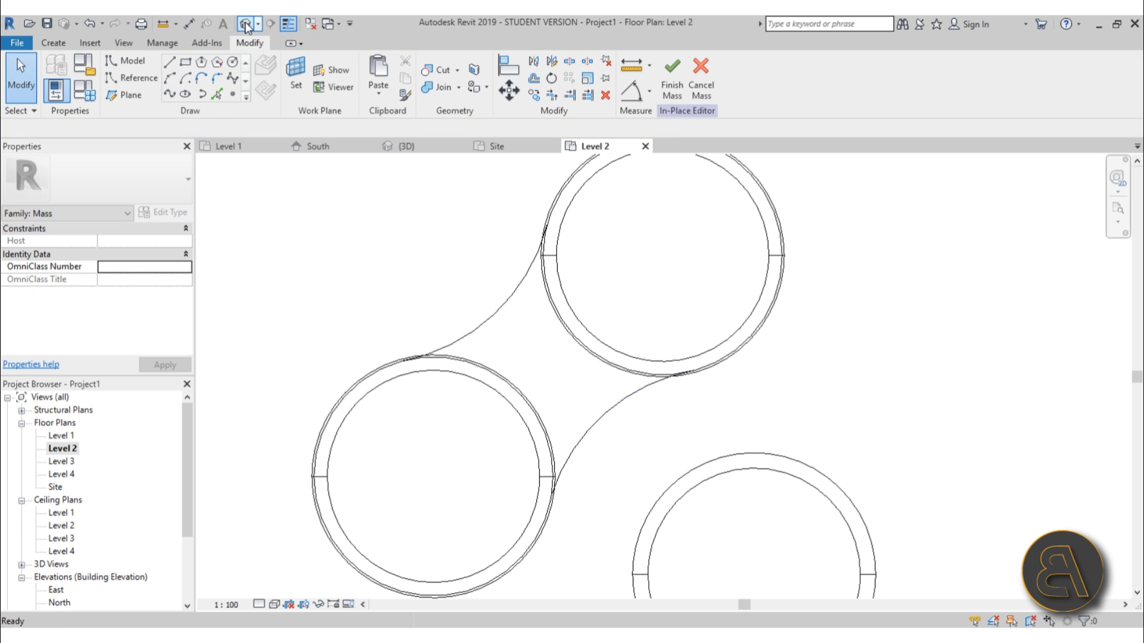
Trim away the circle segment between the bridge arcs, then select the closed outline chain.
key(ctrl+Tab)
shift+middle_drag(429, 304, 574, 427)
scroll(598, 433, up, 3)
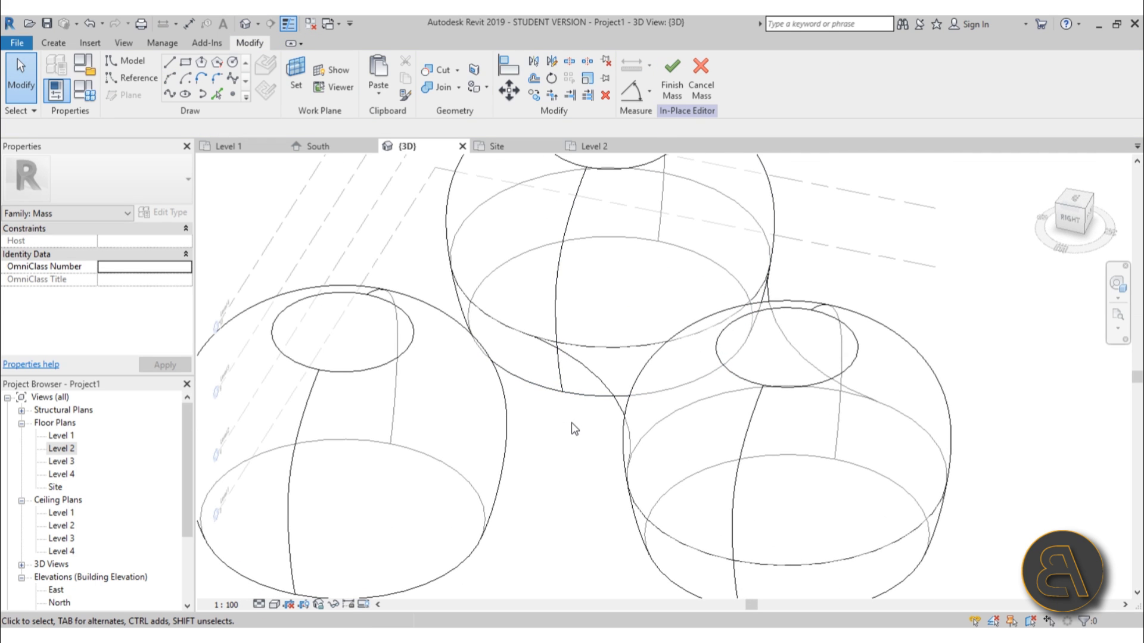
key(s)
key(l)
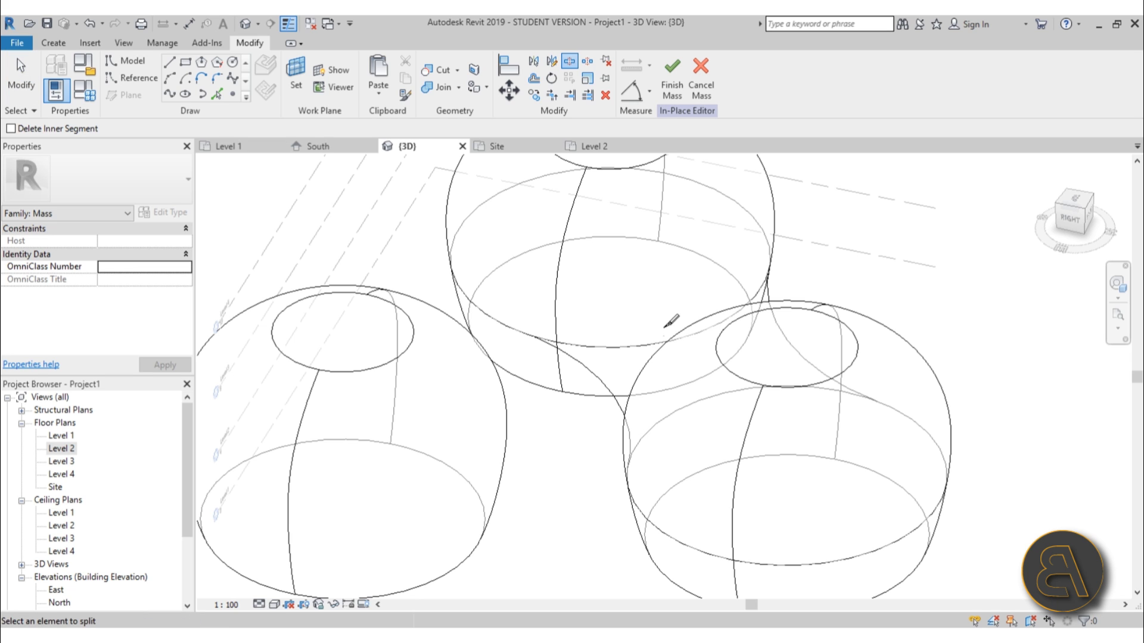
key(Escape)
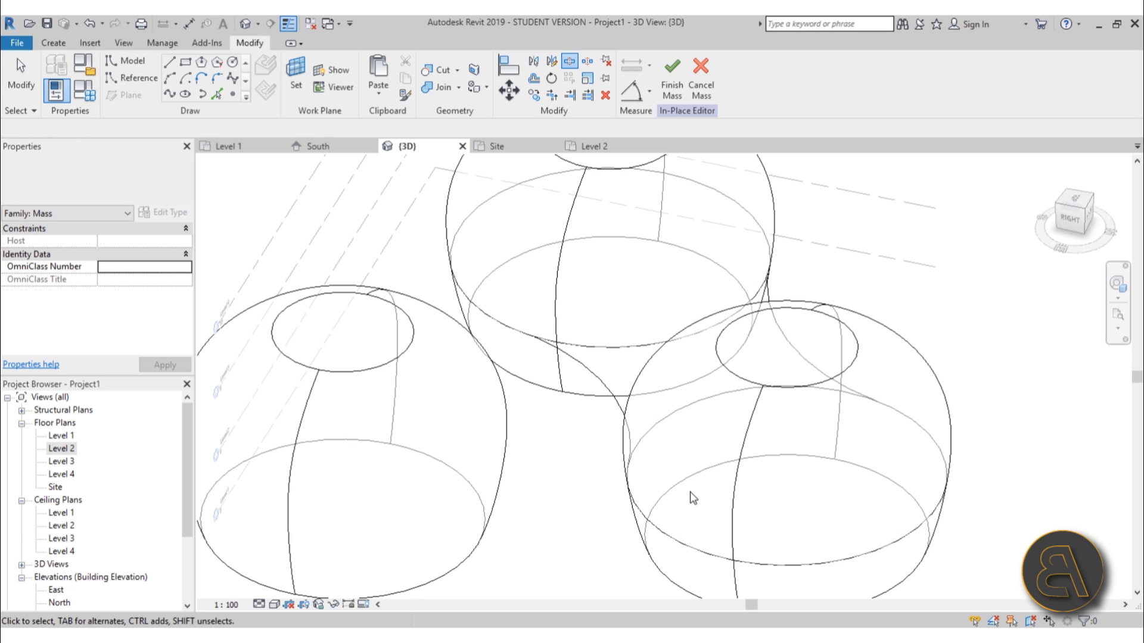
click(610, 390)
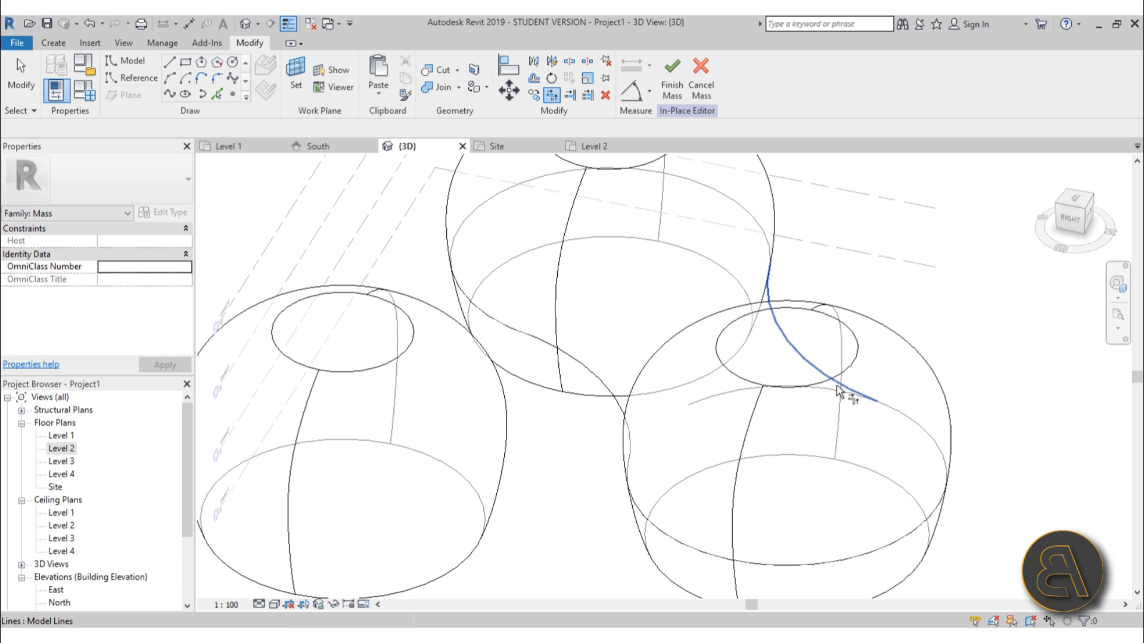
click(893, 411)
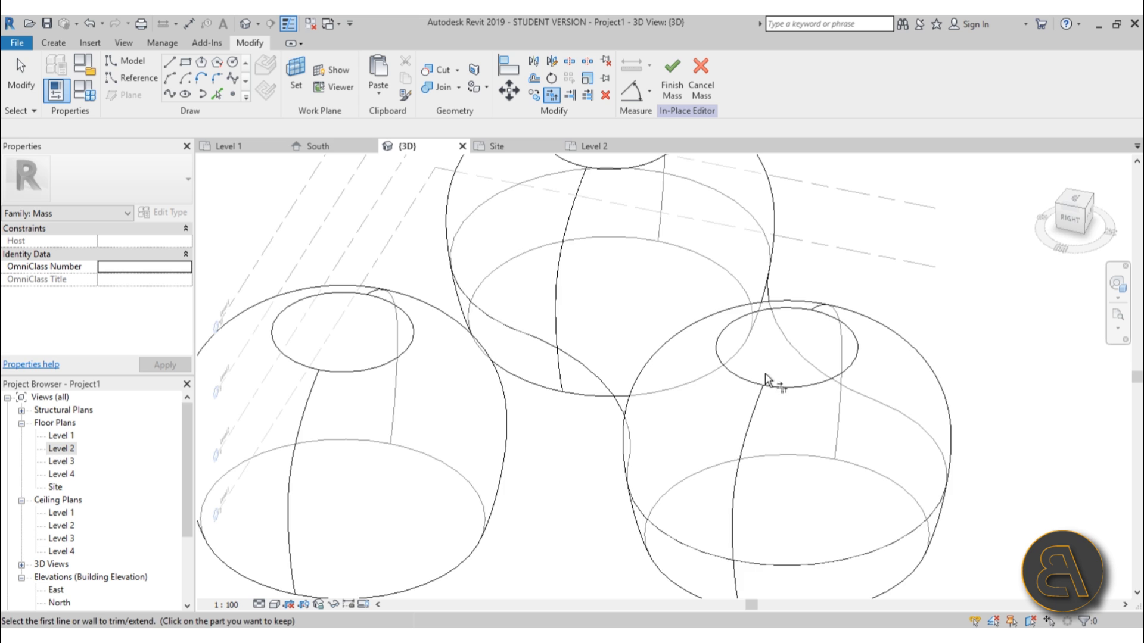
scroll(767, 382, down, 5)
shift+middle_drag(767, 381, 740, 395)
key(Escape)
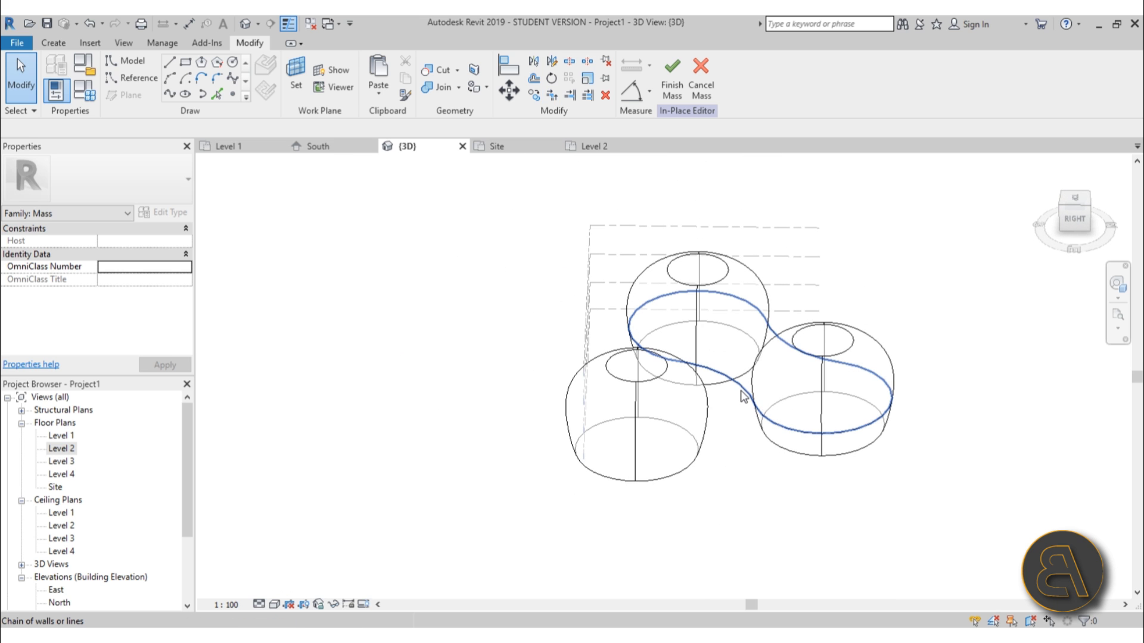
click(743, 397)
Create a solid form from the outline and lower its top to about 1.648 thick.
shift+middle_drag(843, 503, 806, 488)
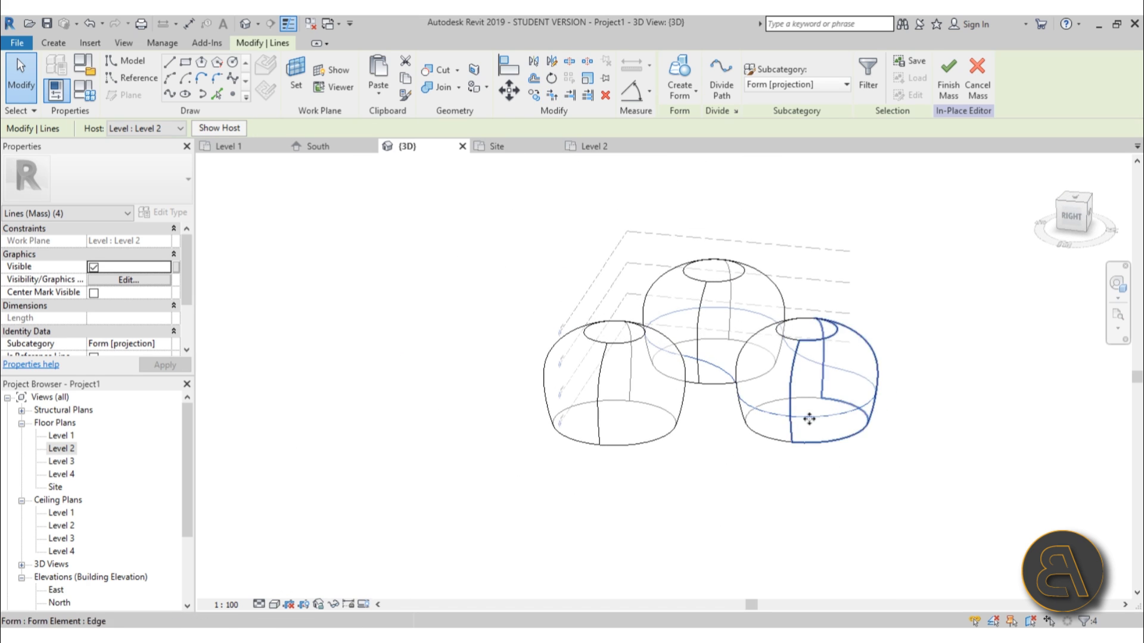
click(680, 78)
scroll(732, 185, up, 3)
shift+middle_drag(817, 500, 803, 343)
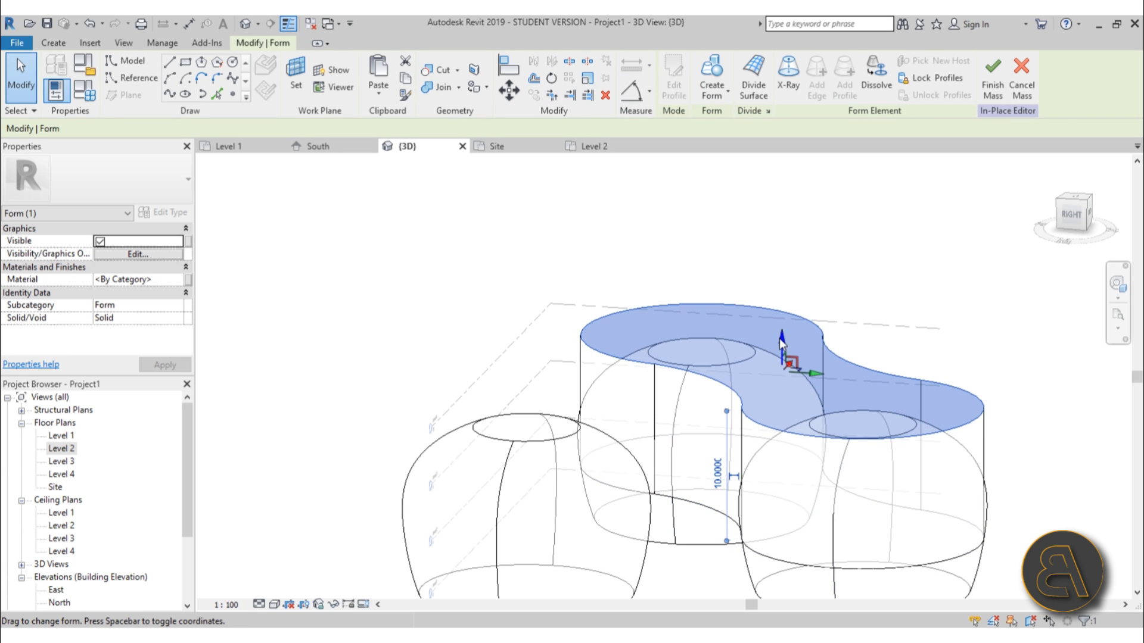
drag(780, 340, 783, 467)
shift+middle_drag(784, 471, 760, 486)
drag(780, 446, 781, 442)
shift+middle_drag(781, 442, 729, 420)
drag(730, 418, 730, 425)
Reselect the two-lobed bridge form and orbit to view it from other sides.
click(743, 262)
scroll(742, 263, down, 3)
shift+middle_drag(741, 279, 714, 385)
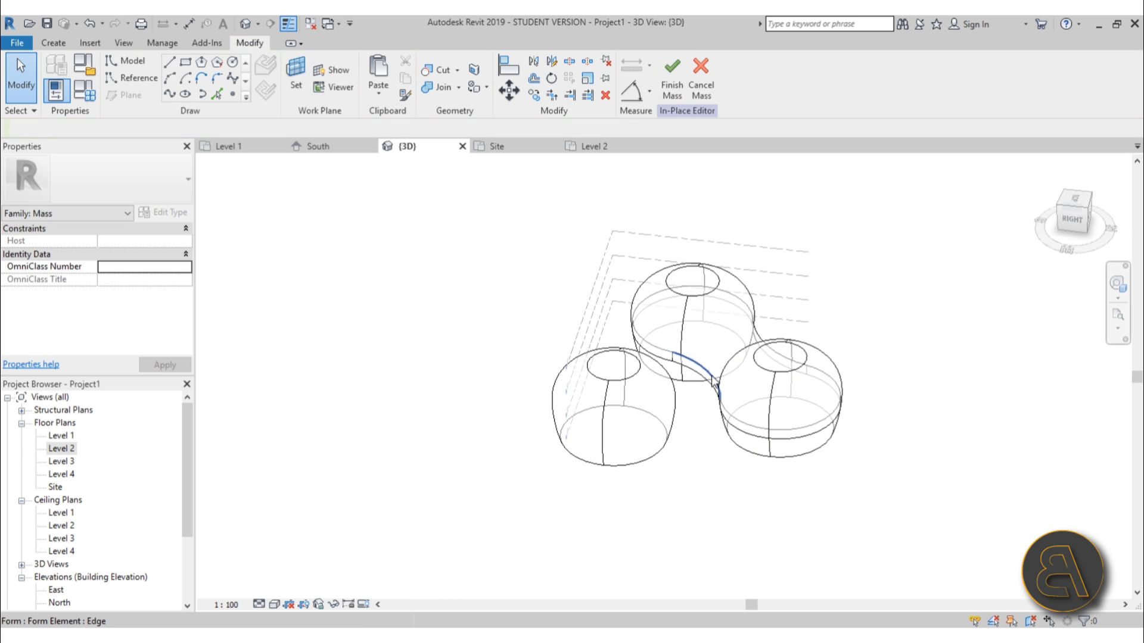
click(714, 384)
click(714, 384)
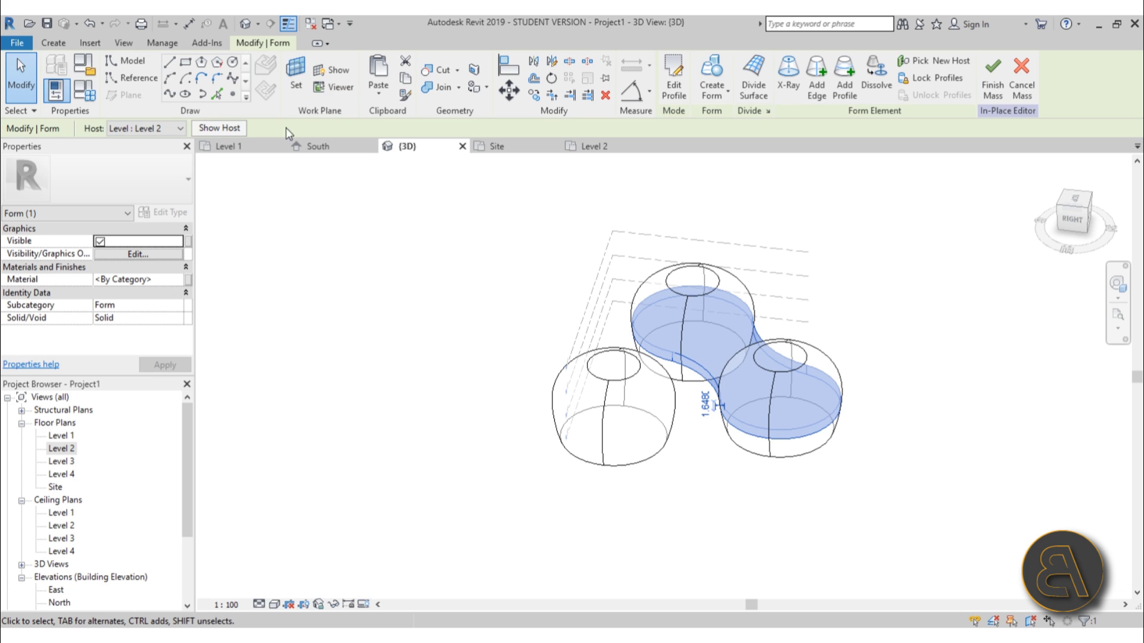
shift+middle_drag(503, 393, 506, 429)
shift+middle_drag(518, 179, 545, 167)
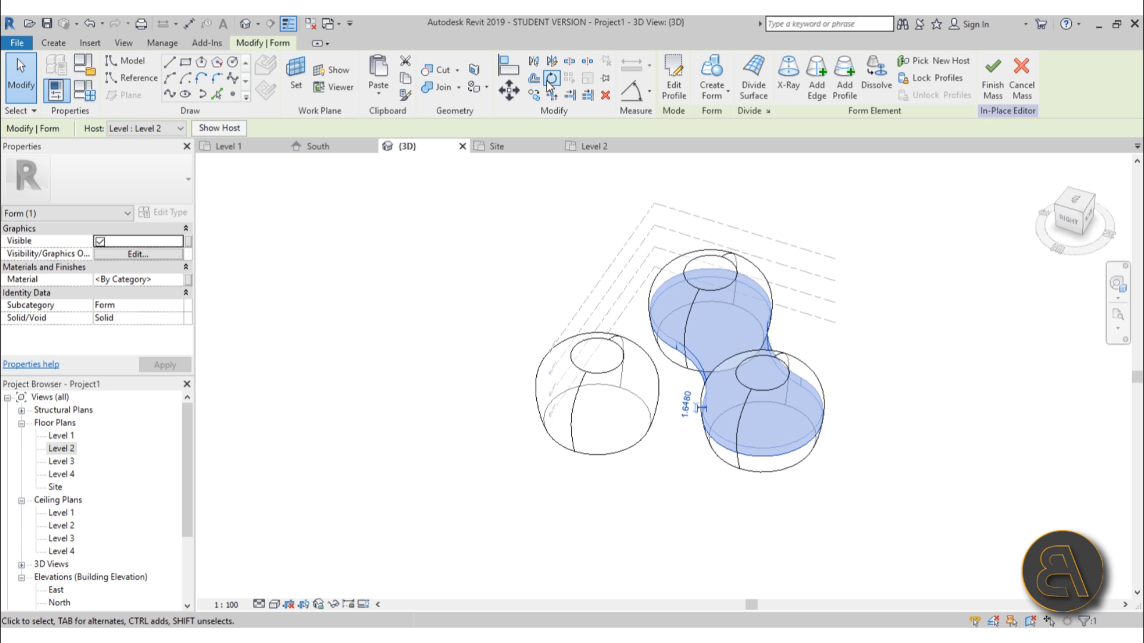
In the Level 2 plan, rotate a copy of the bridge about the upper tower's centre onto the lower-right tower.
double_click(65, 449)
scroll(572, 302, down, 3)
scroll(585, 182, up, 2)
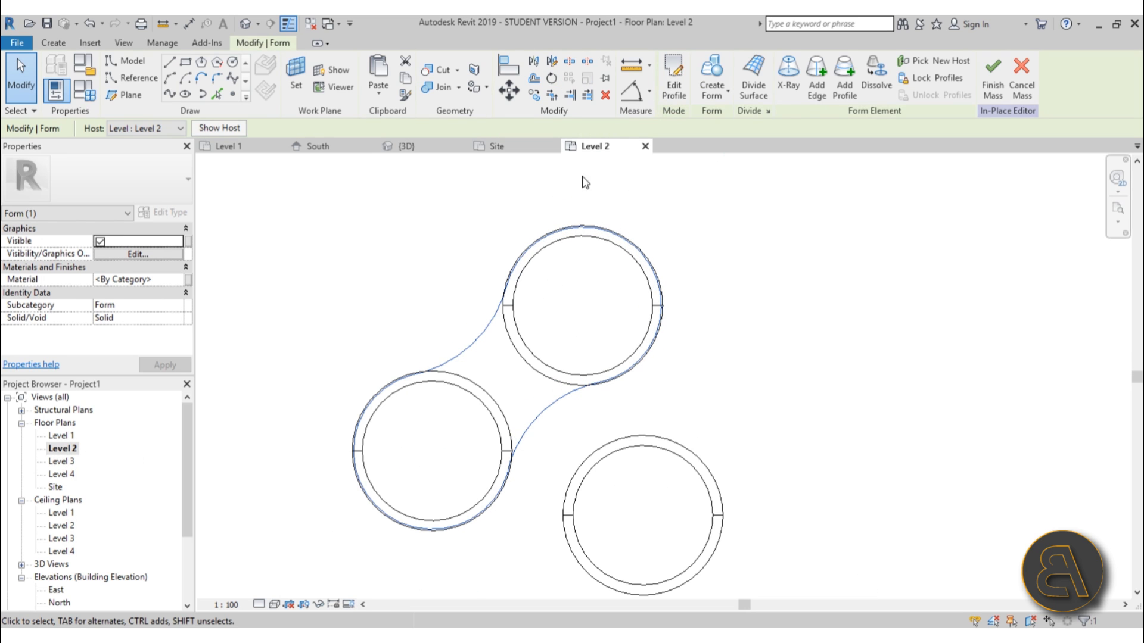
click(552, 79)
click(140, 127)
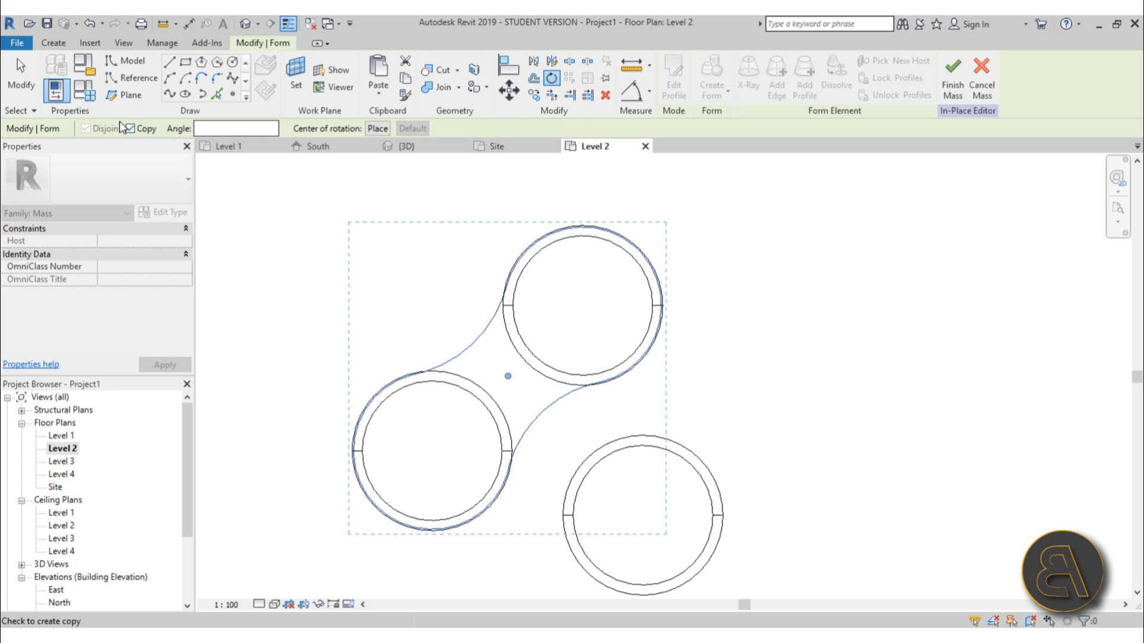
click(376, 129)
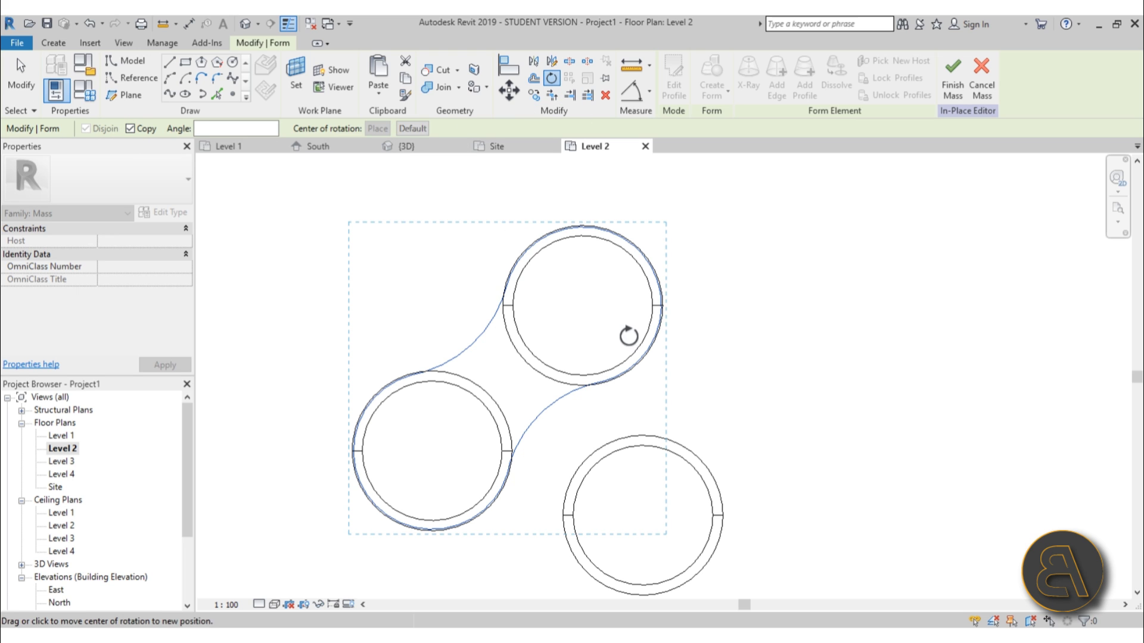
click(583, 306)
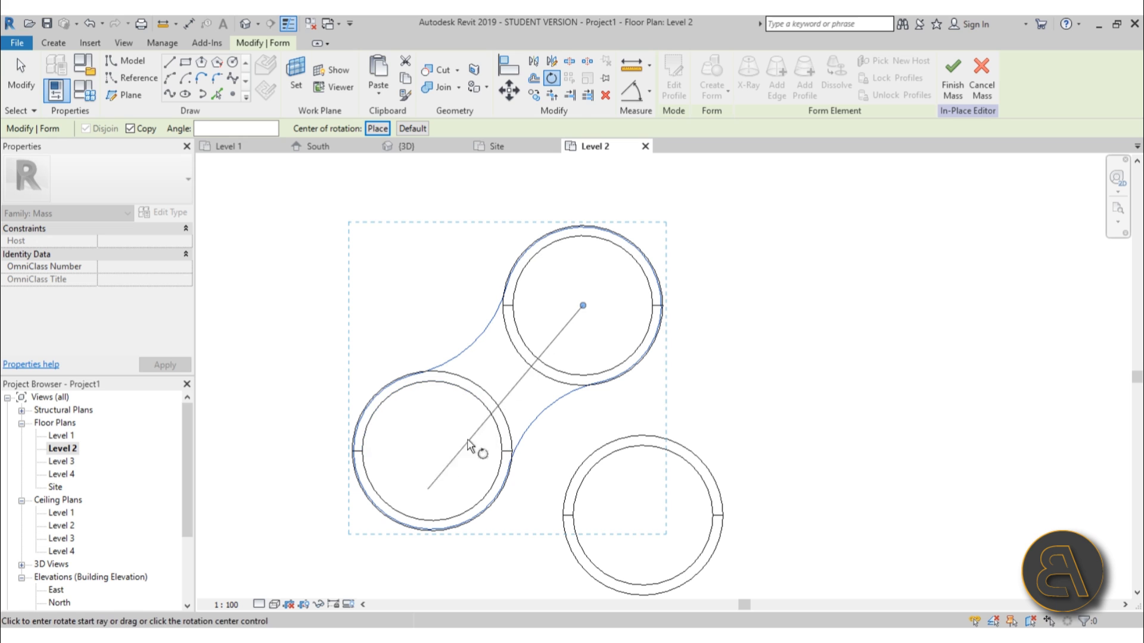
click(431, 453)
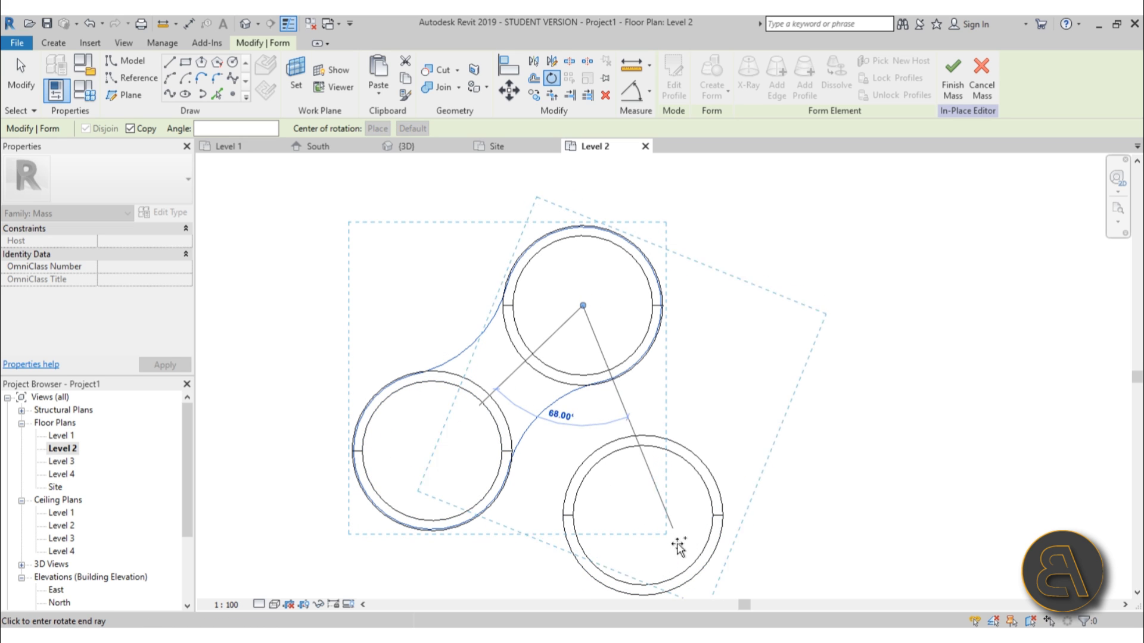
click(645, 516)
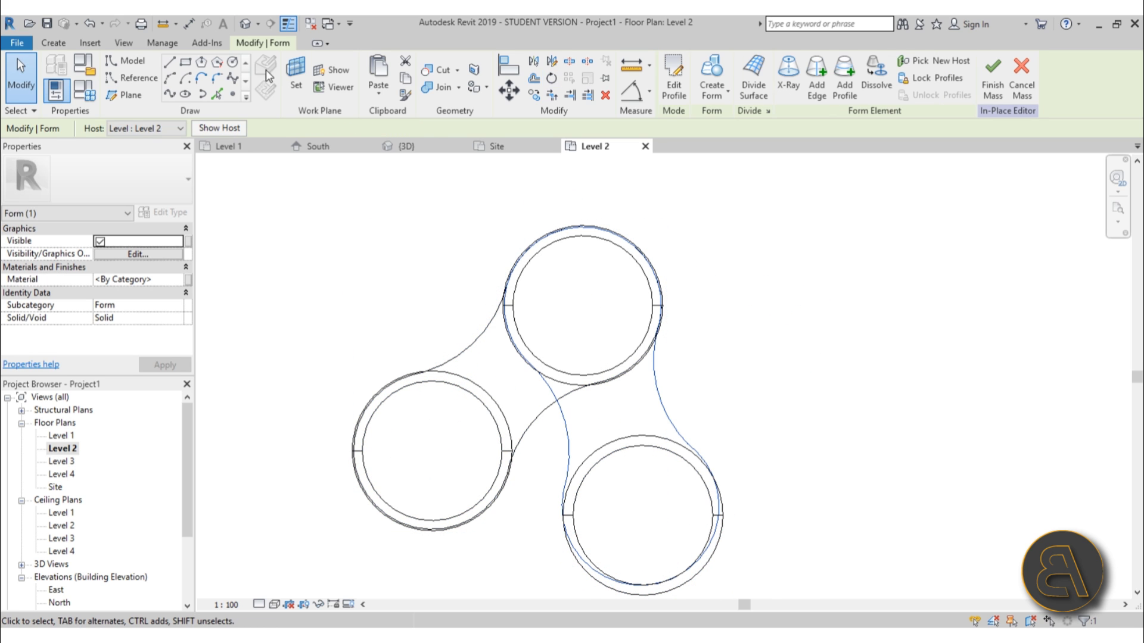
click(248, 29)
Select the bridge form's top profile surface and drag it upward to heighten the connector.
shift+middle_drag(774, 334, 695, 388)
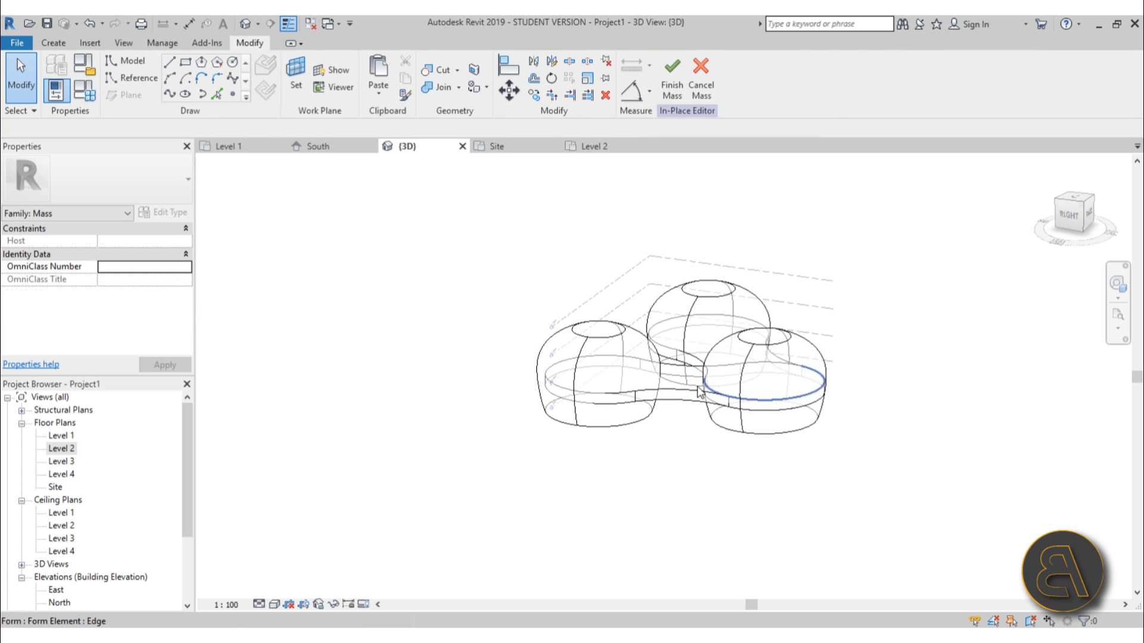
scroll(677, 405, up, 3)
key(Tab)
click(670, 379)
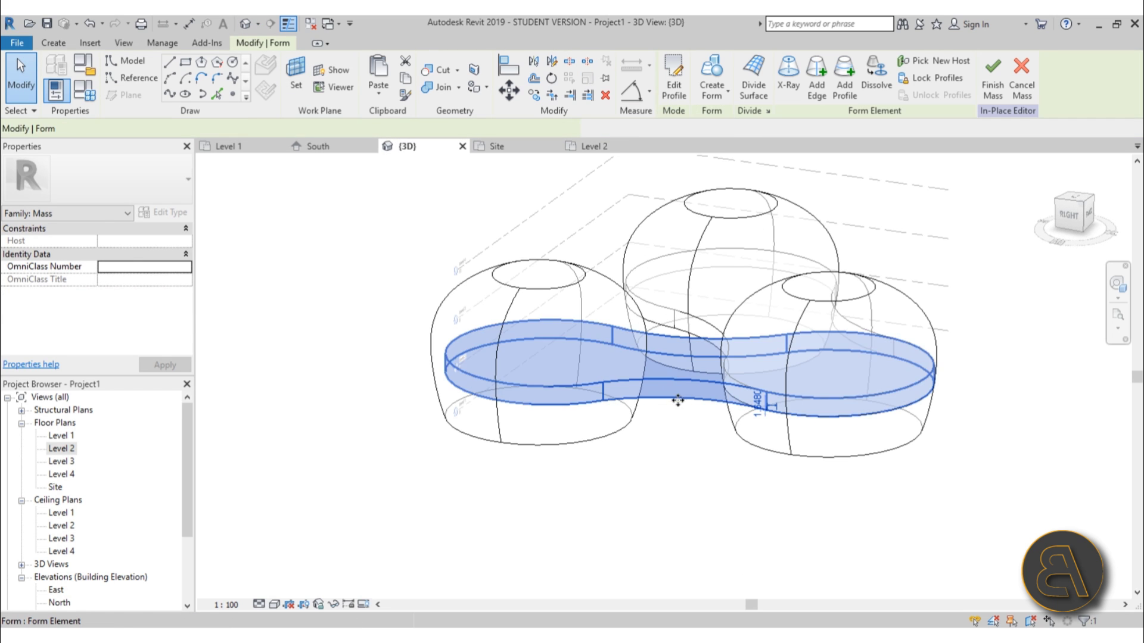
click(670, 382)
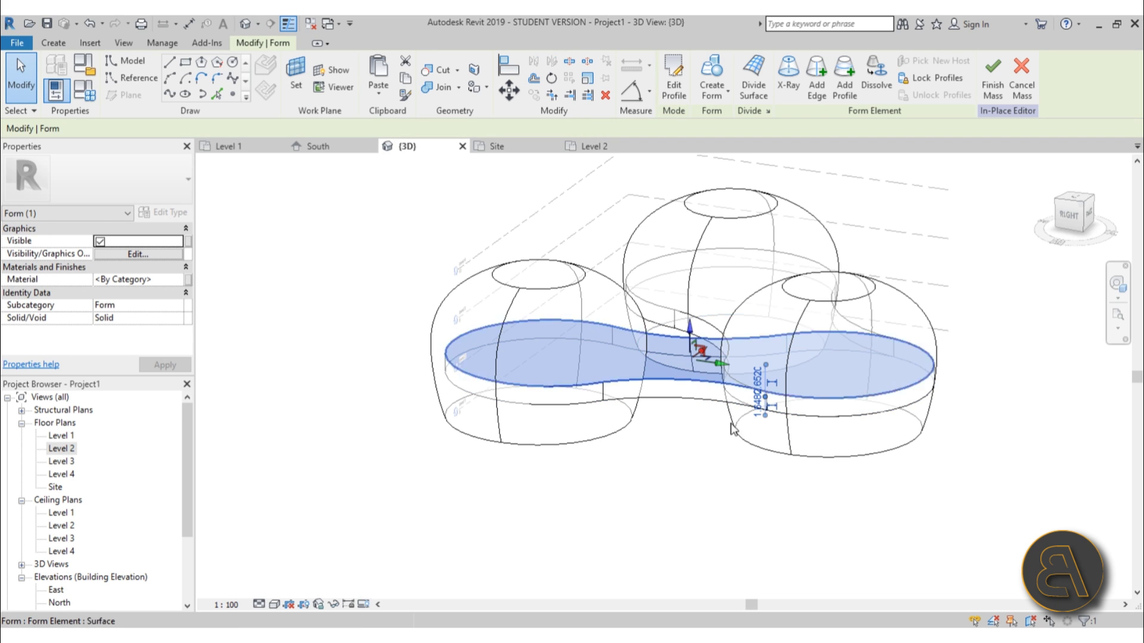
shift+middle_drag(669, 381, 675, 338)
scroll(680, 344, up, 1)
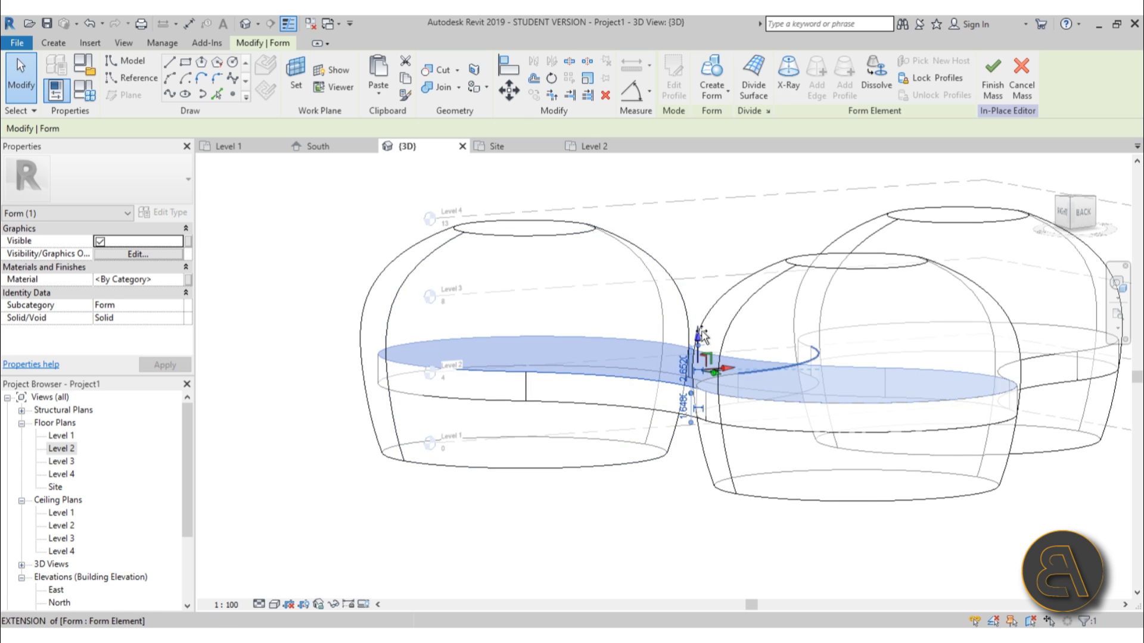
drag(702, 335, 718, 306)
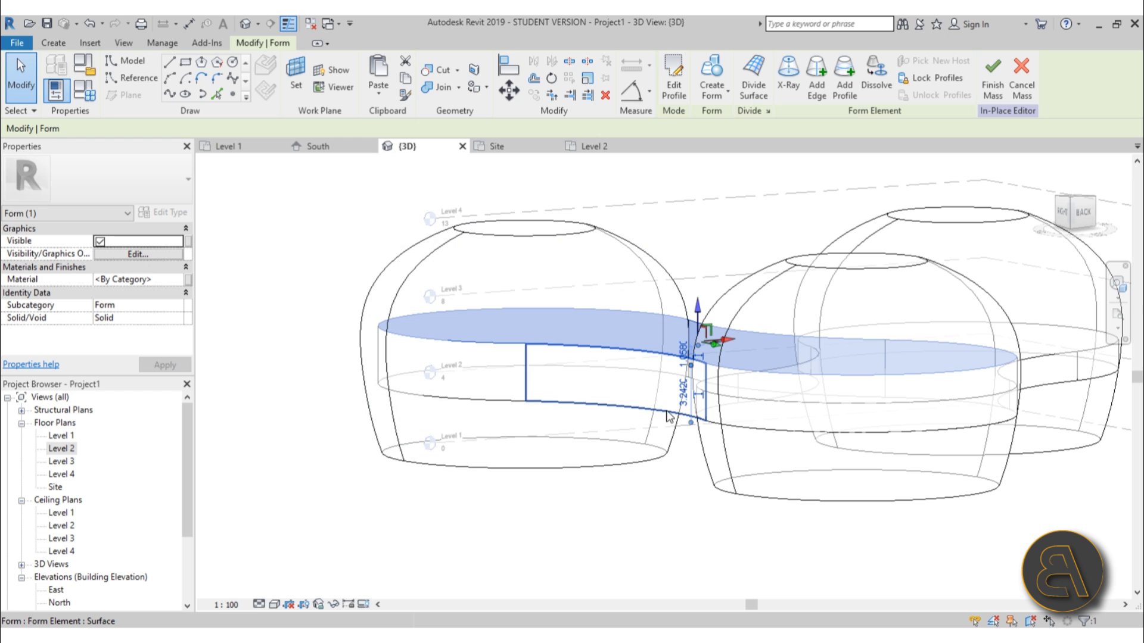
Check the bridge's lower edge and profile, then orbit around the three domes to review.
click(670, 414)
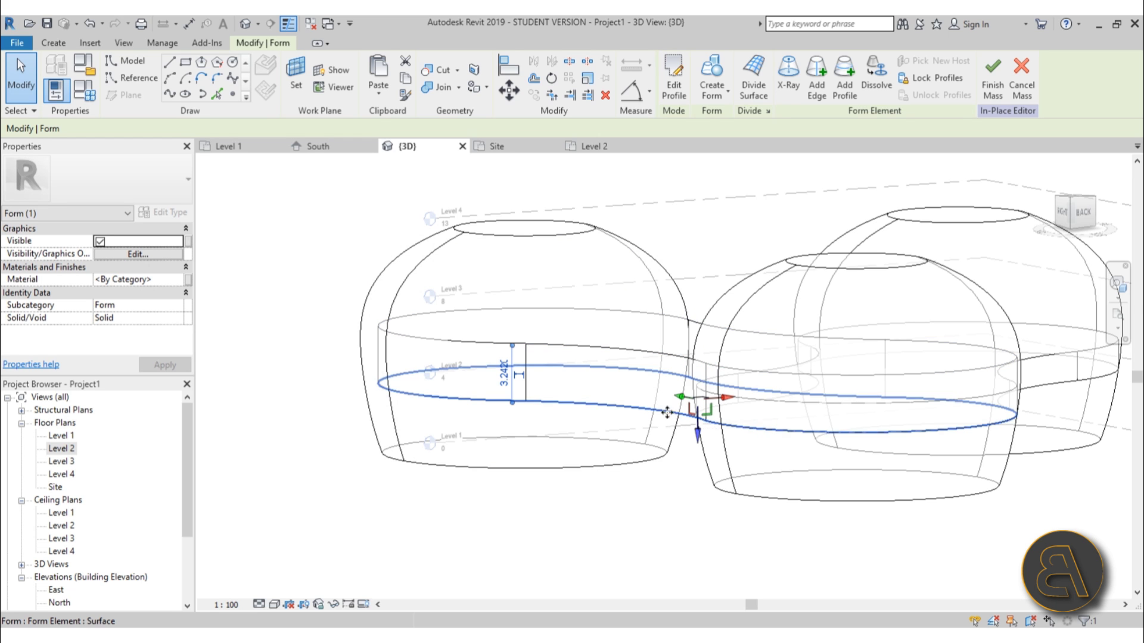
click(698, 435)
scroll(694, 471, down, 2)
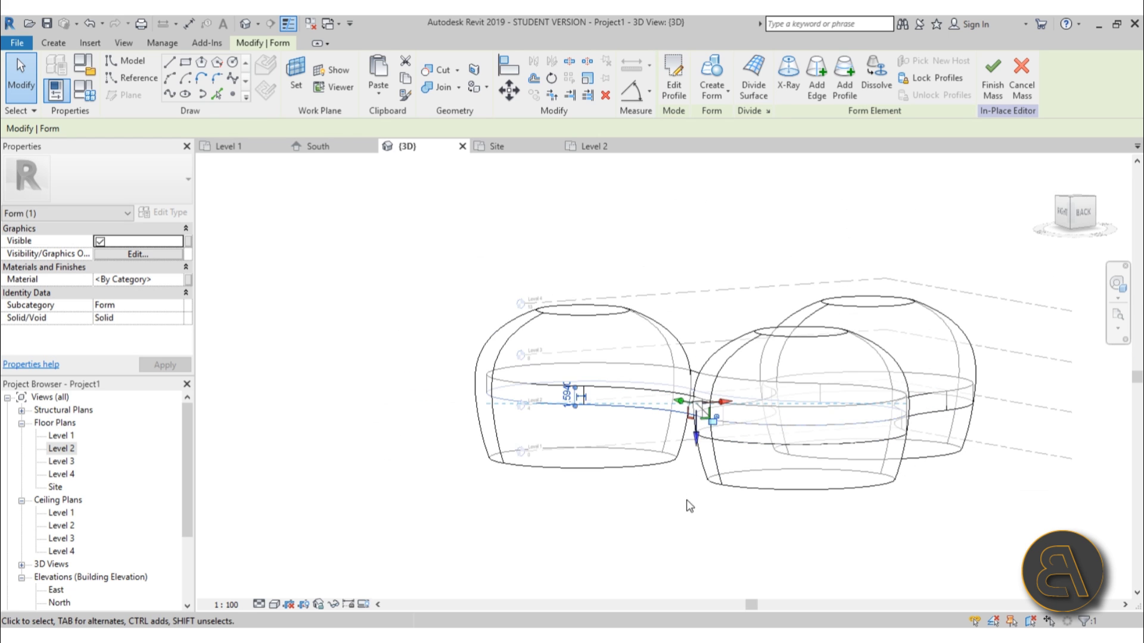
click(633, 491)
shift+middle_drag(633, 491, 736, 440)
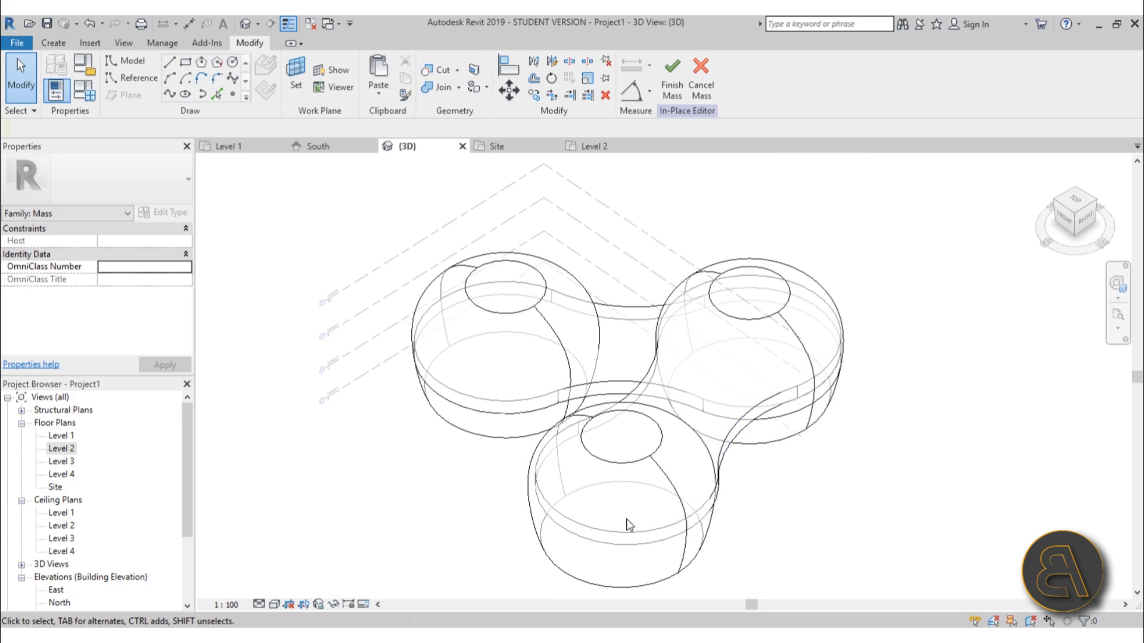
shift+middle_drag(867, 529, 683, 508)
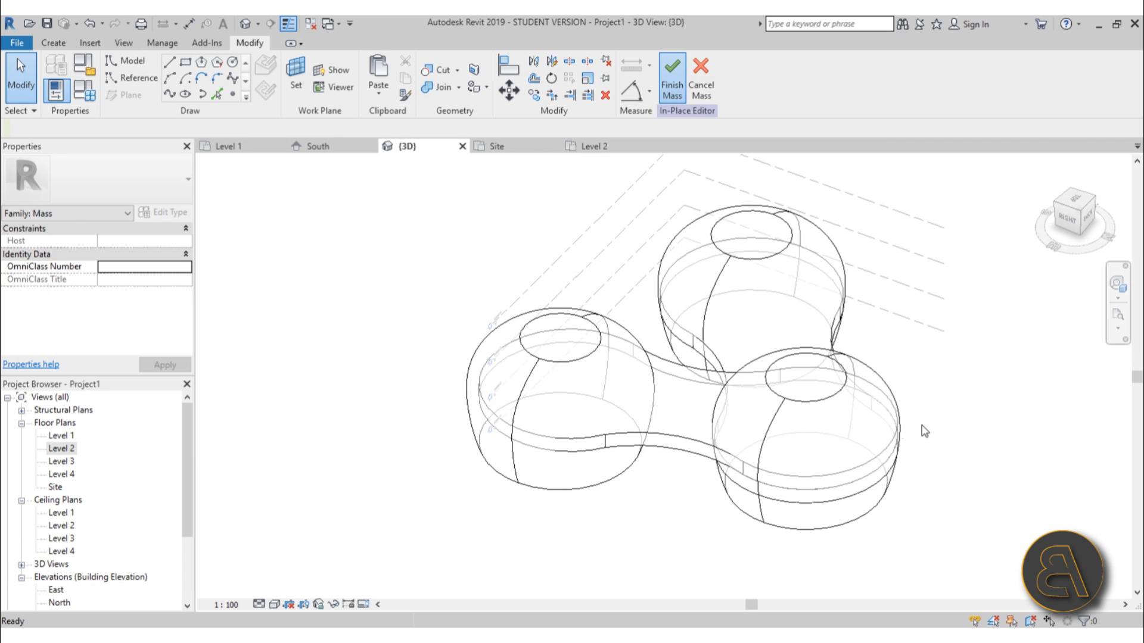
Dismiss the geometry-can't-be-combined warning and clear the selection.
click(956, 432)
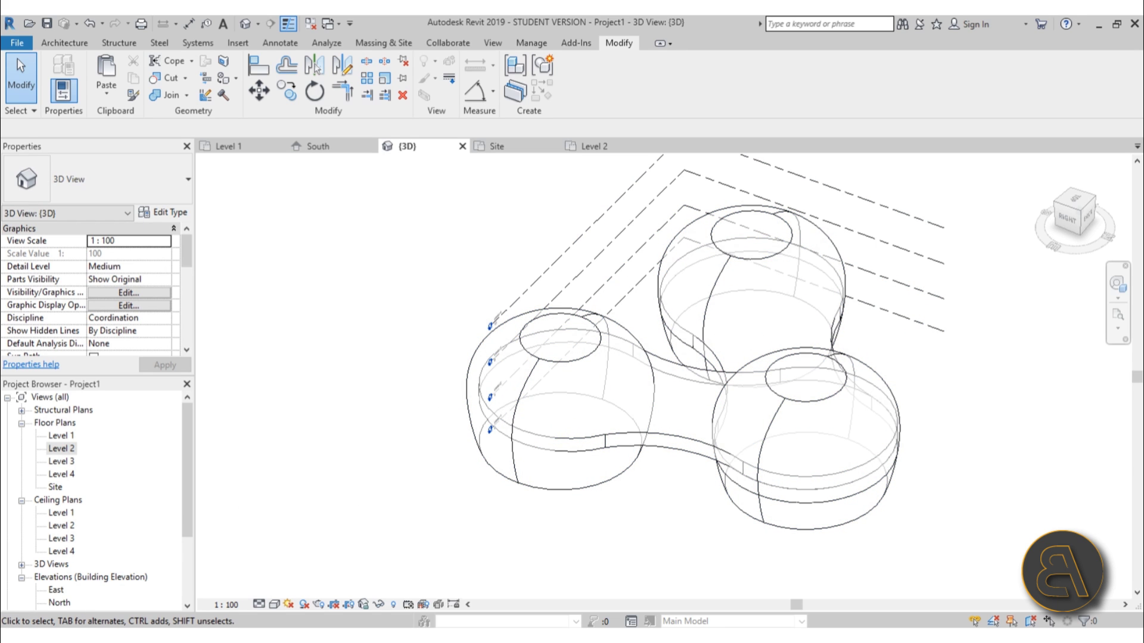
scroll(85, 560, down, 2)
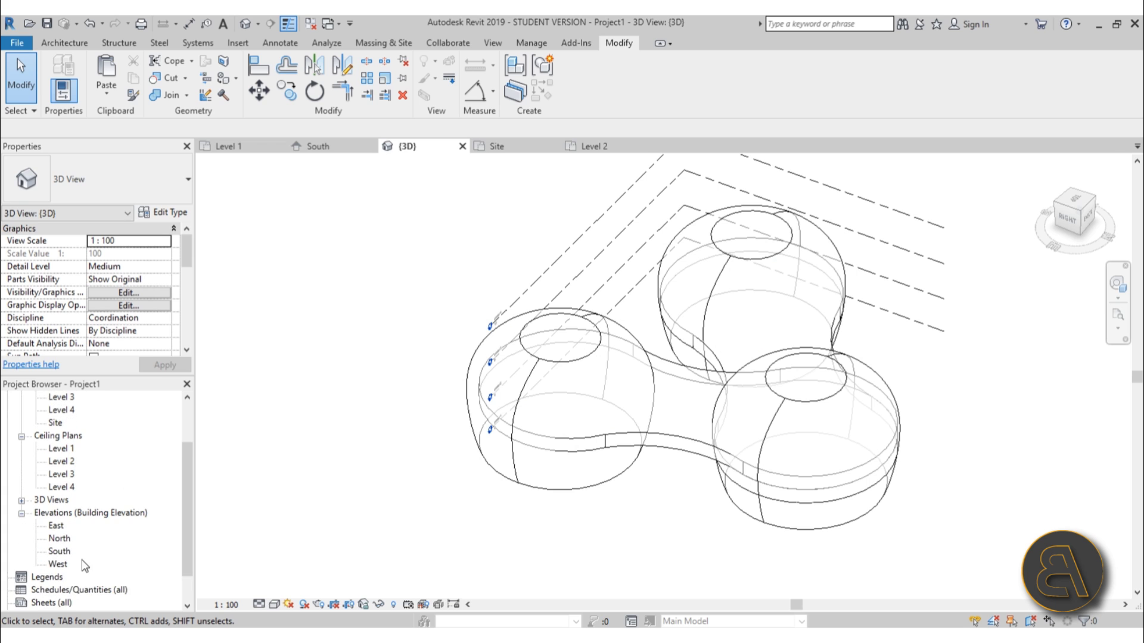
In the South elevation, draw Level 5 between Levels 3 and 4.
double_click(60, 552)
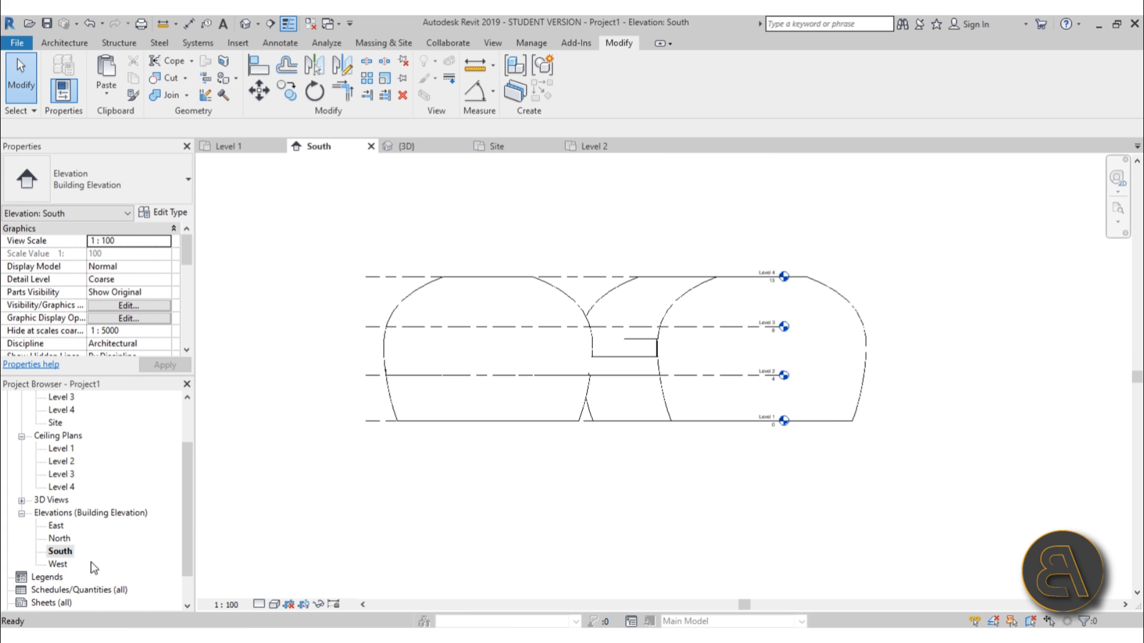
click(463, 326)
key(l)
key(l)
click(365, 297)
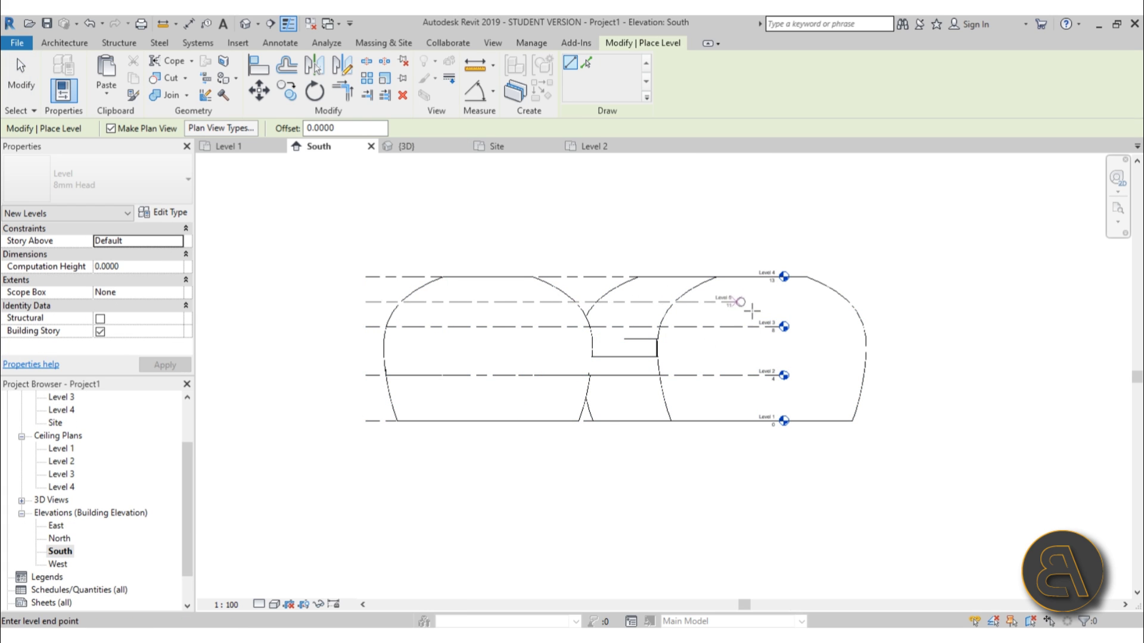
click(774, 297)
scroll(477, 328, up, 2)
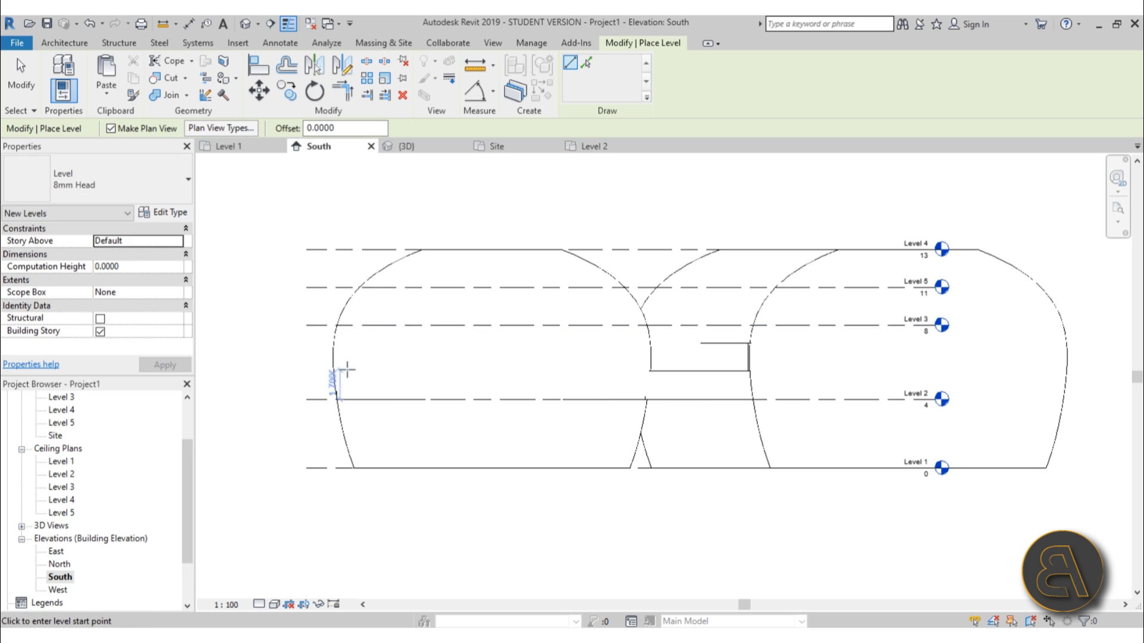
Draw Levels 6 through 12 spanning the towers from left to right.
click(306, 350)
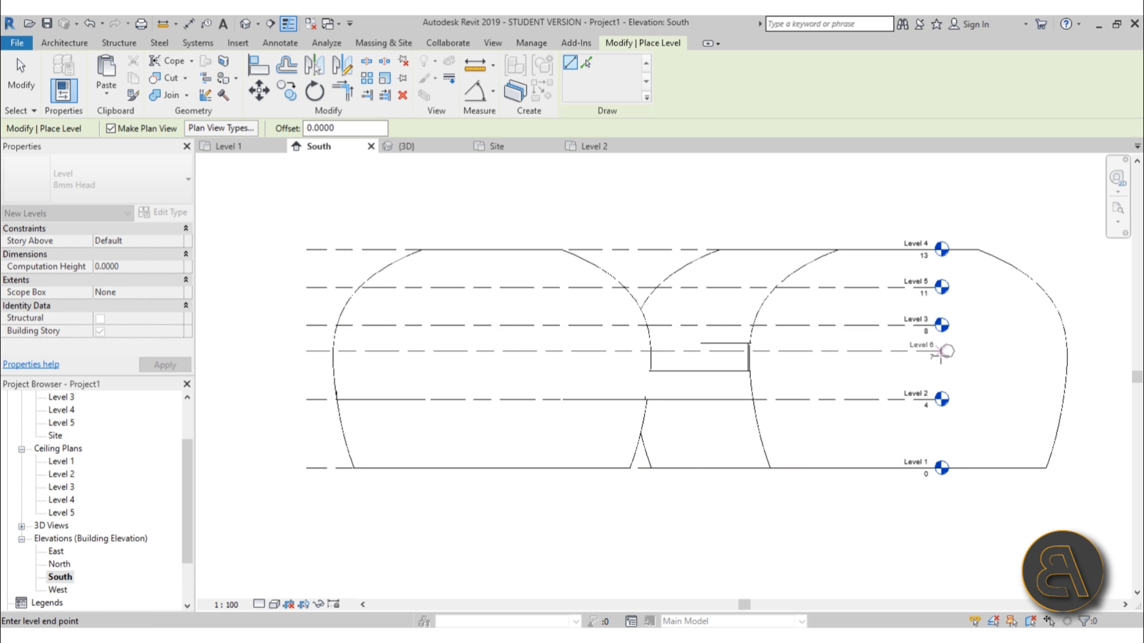
click(941, 351)
click(306, 368)
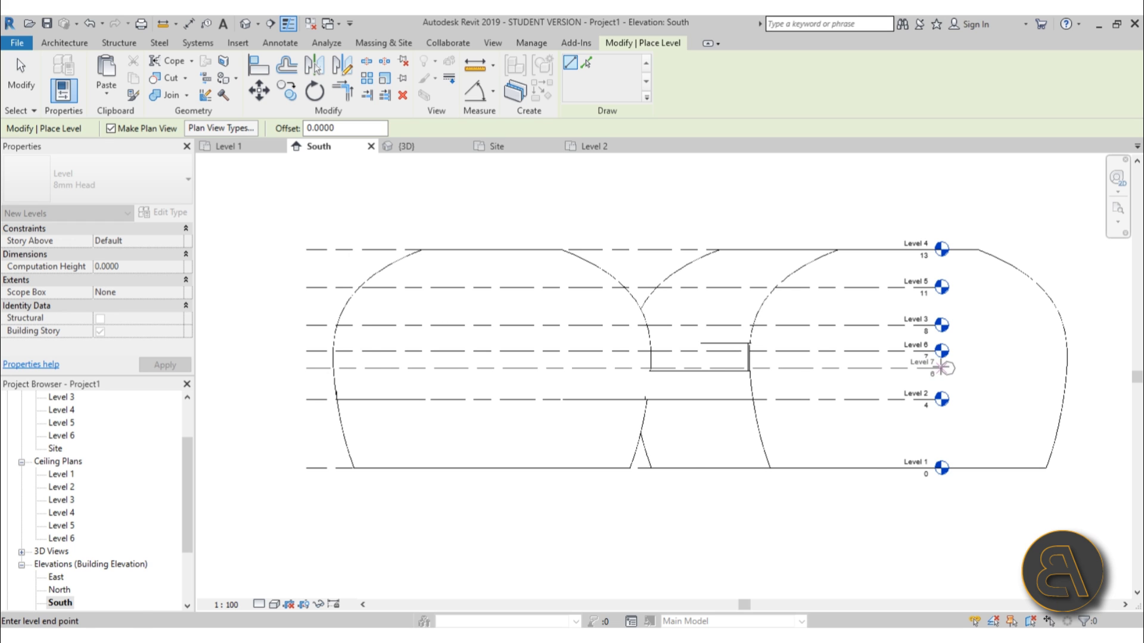
click(941, 368)
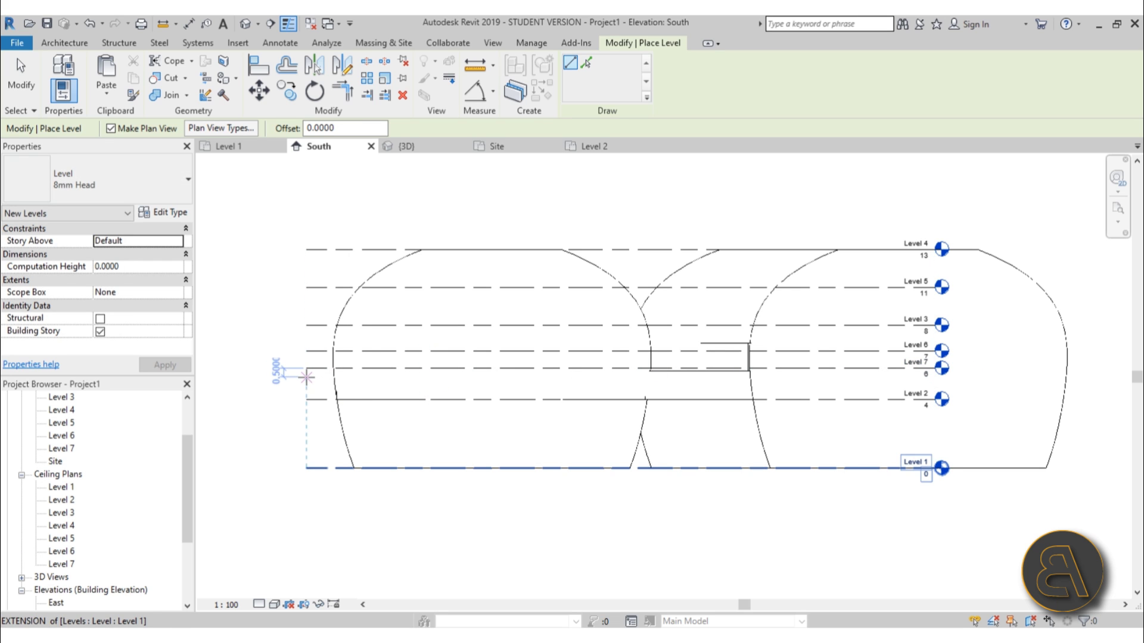
click(307, 377)
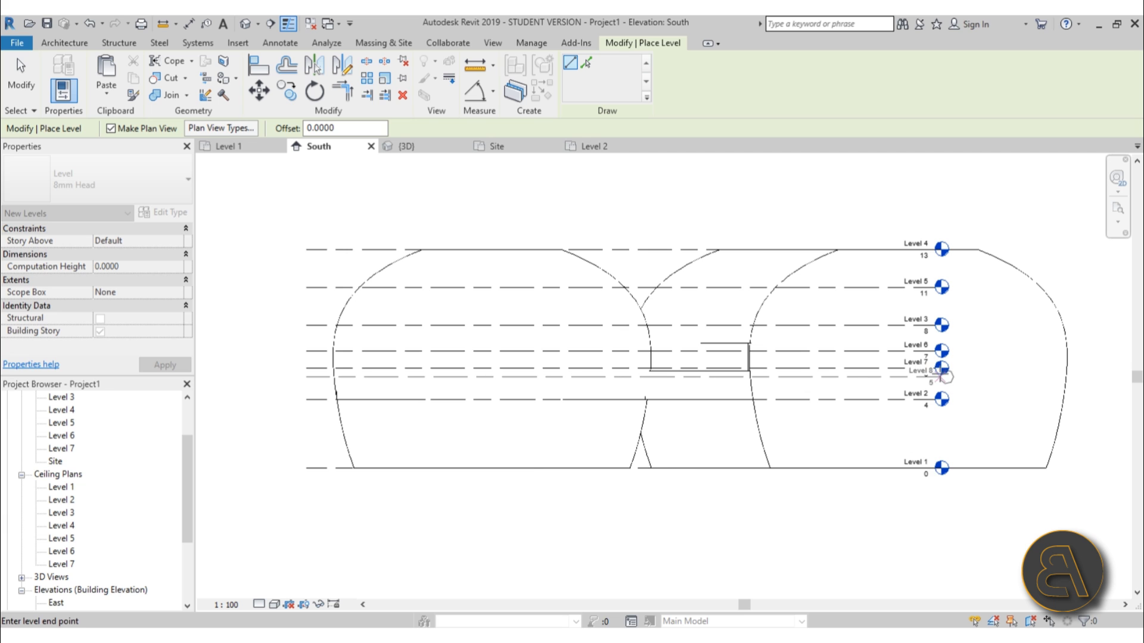
click(942, 376)
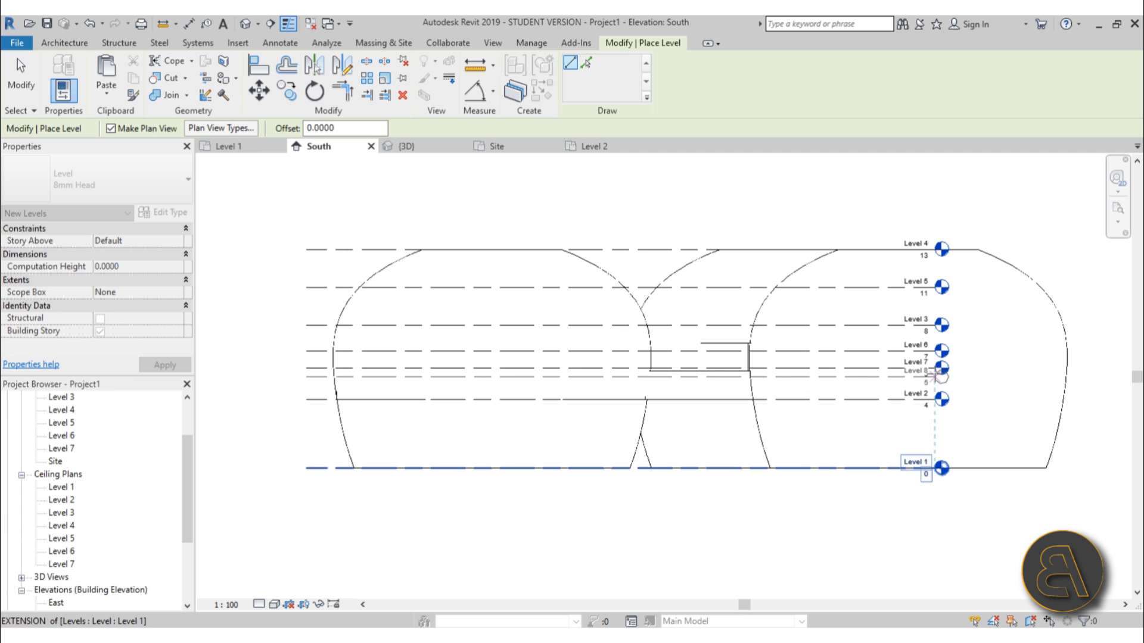
click(304, 389)
click(946, 388)
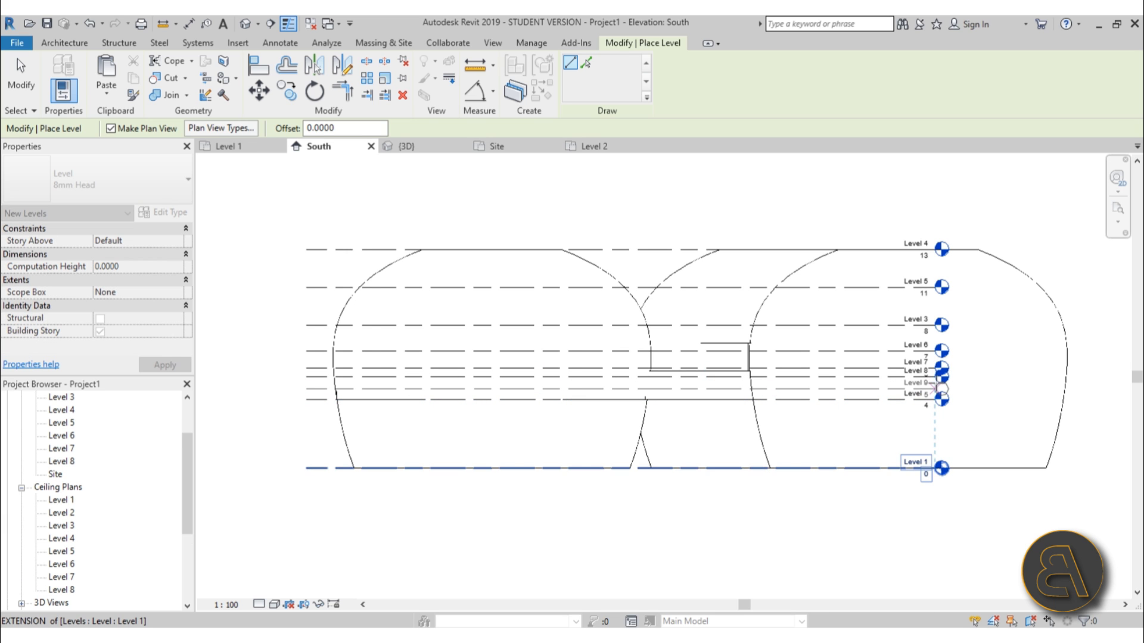
click(304, 420)
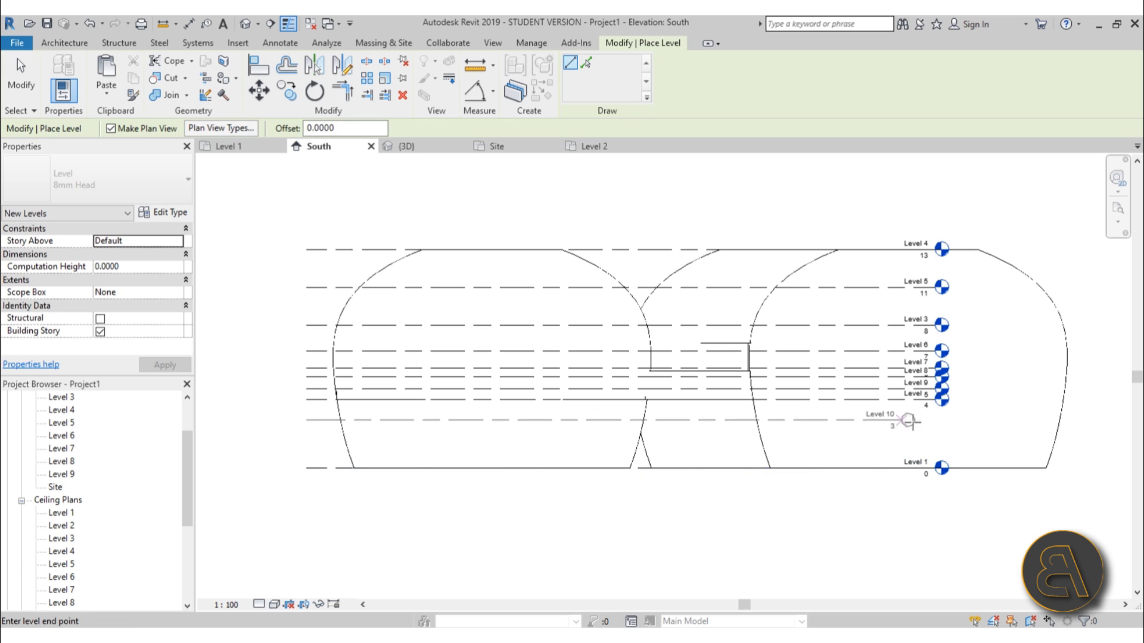
click(941, 420)
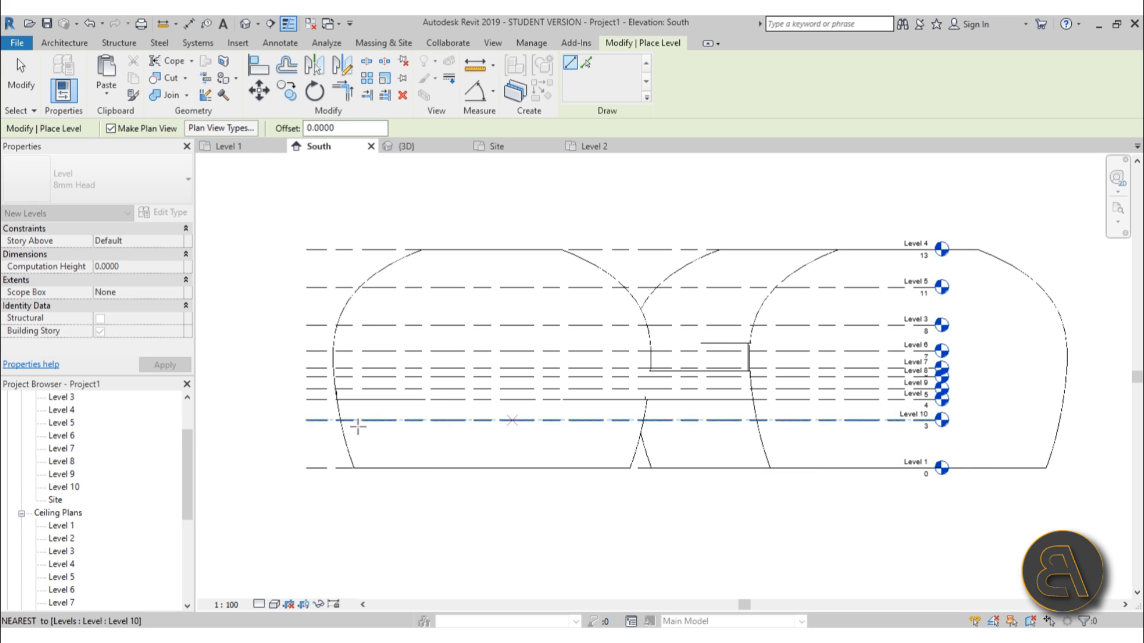
click(305, 434)
click(941, 433)
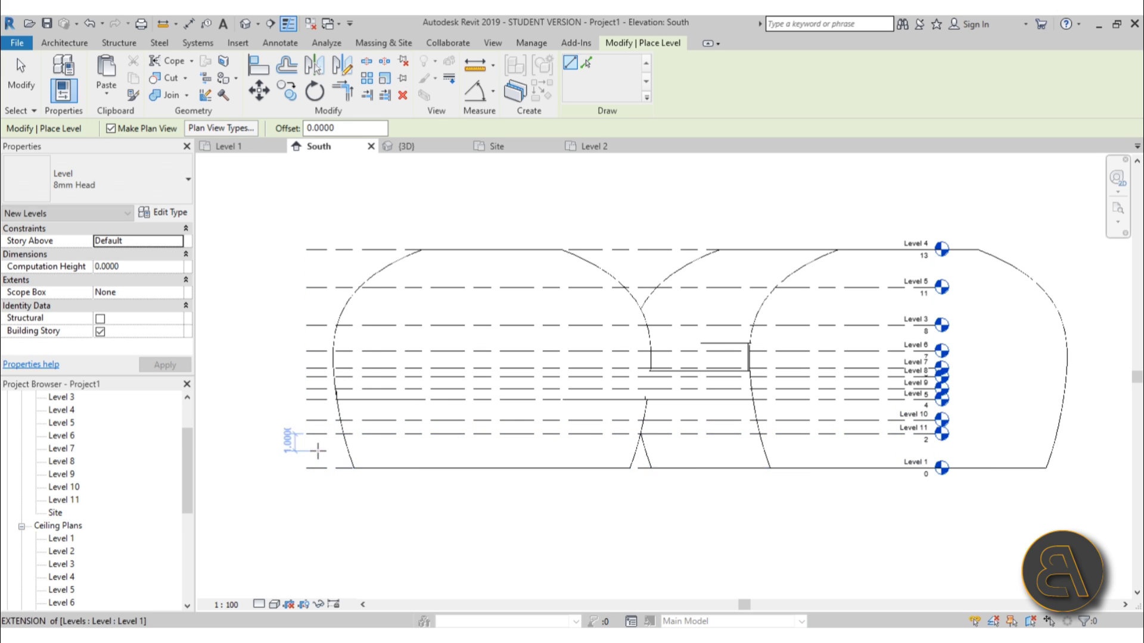
click(305, 449)
click(941, 449)
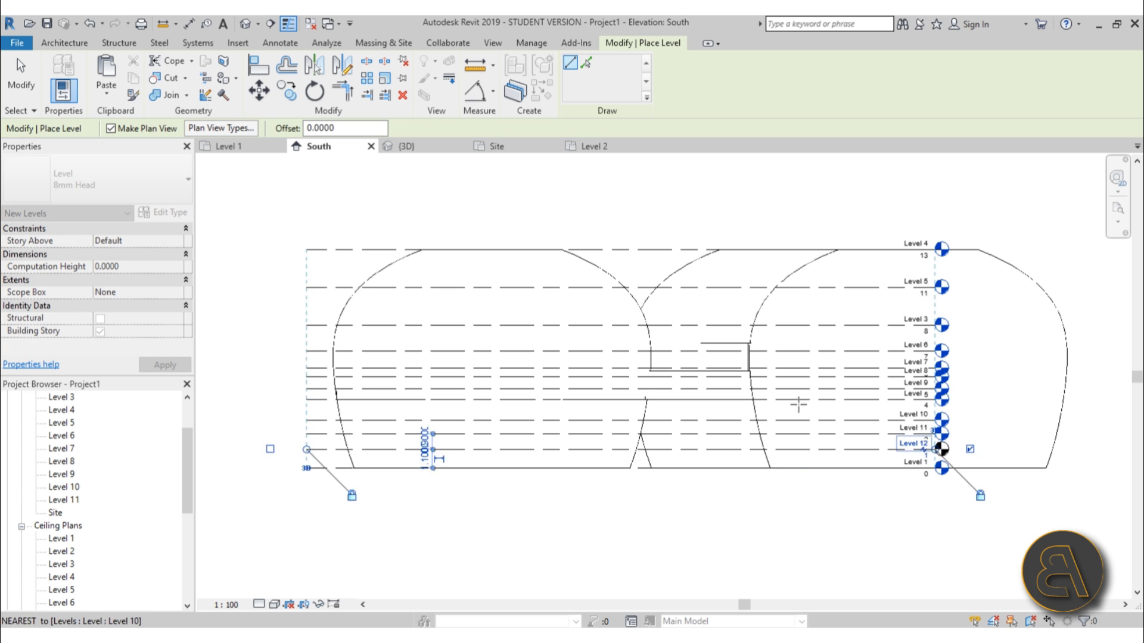
Nudge Level 7 and Level 8 upward with the arrow key.
key(Escape)
key(Escape)
scroll(312, 288, up, 2)
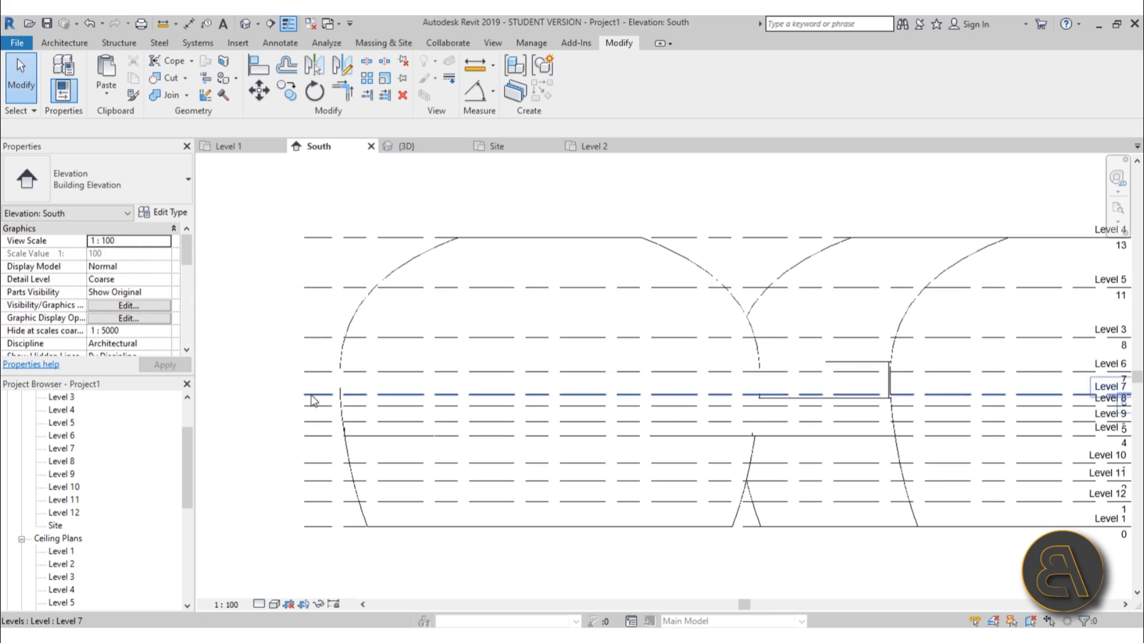
click(311, 394)
key(Up)
key(Up)
key(Up)
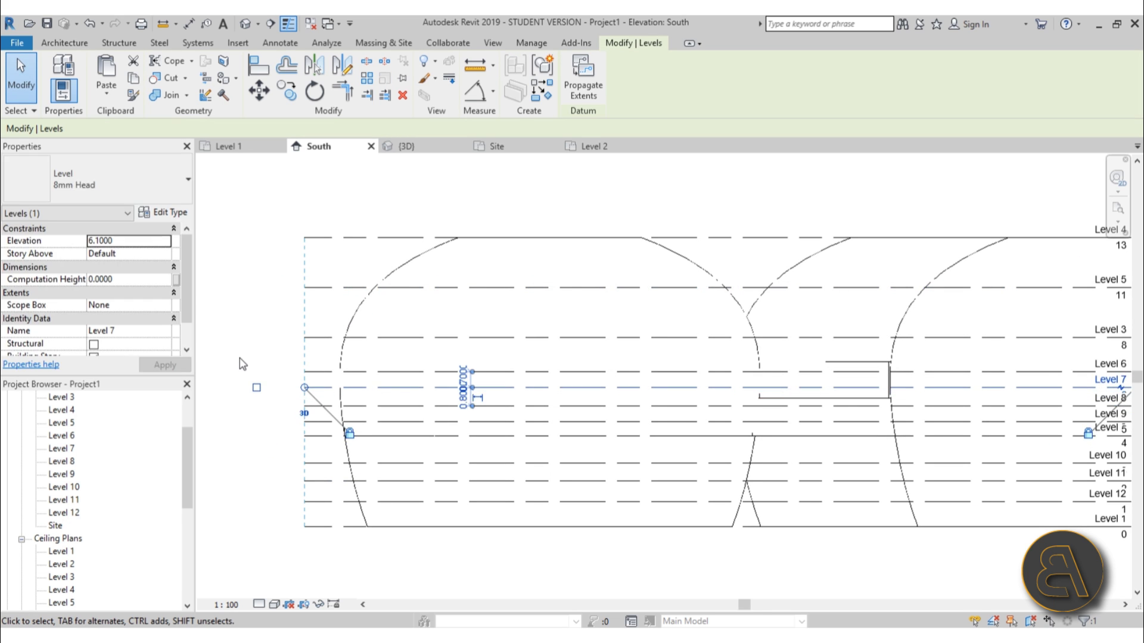
click(257, 369)
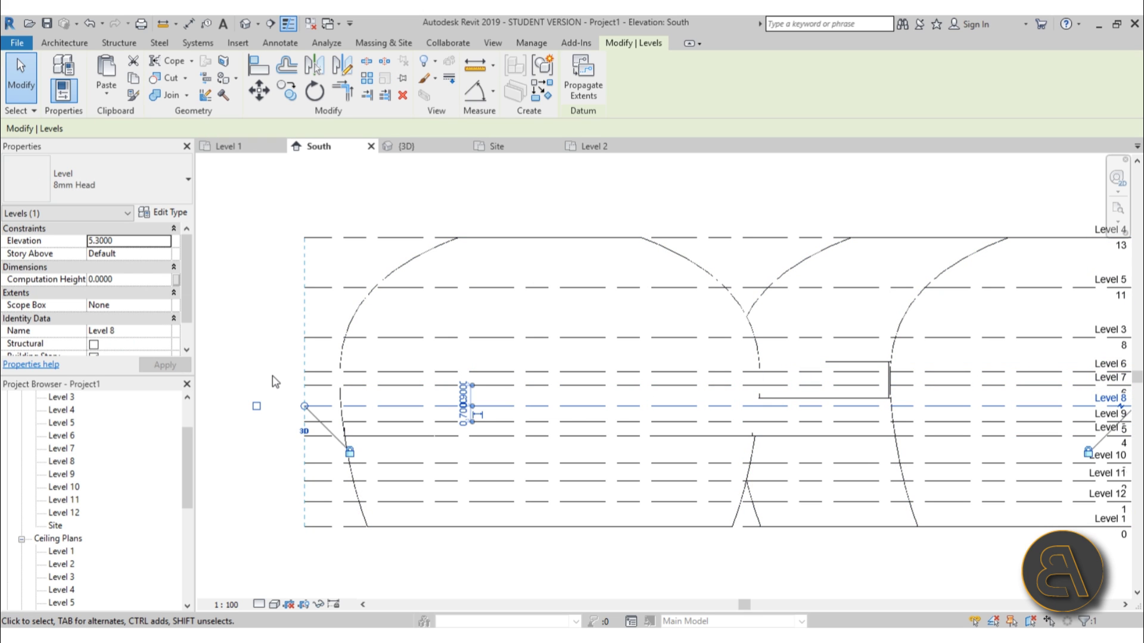
key(Up)
key(Up)
click(290, 391)
Set Level 9 to elevation 4.6000 and recheck Level 8's position.
click(301, 420)
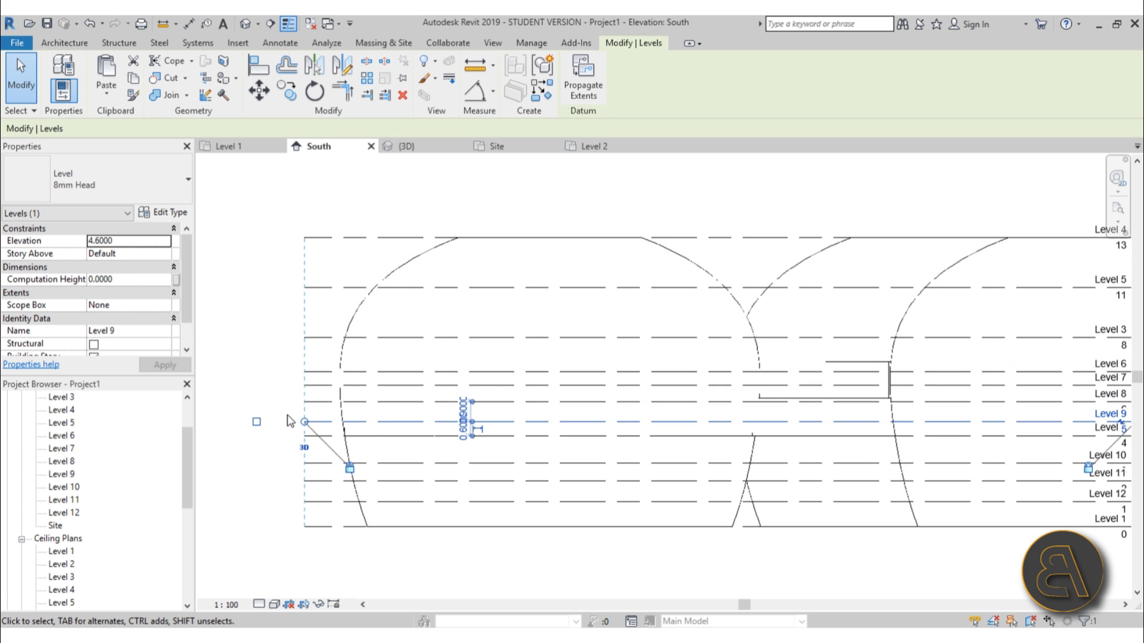
key(Up)
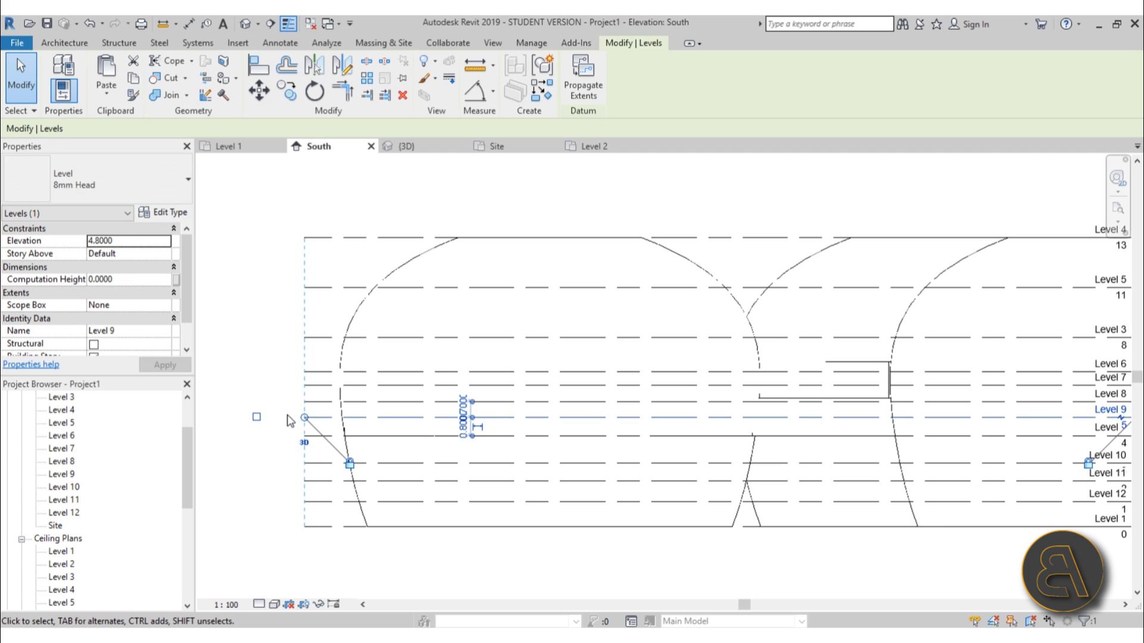
key(Down)
key(Down)
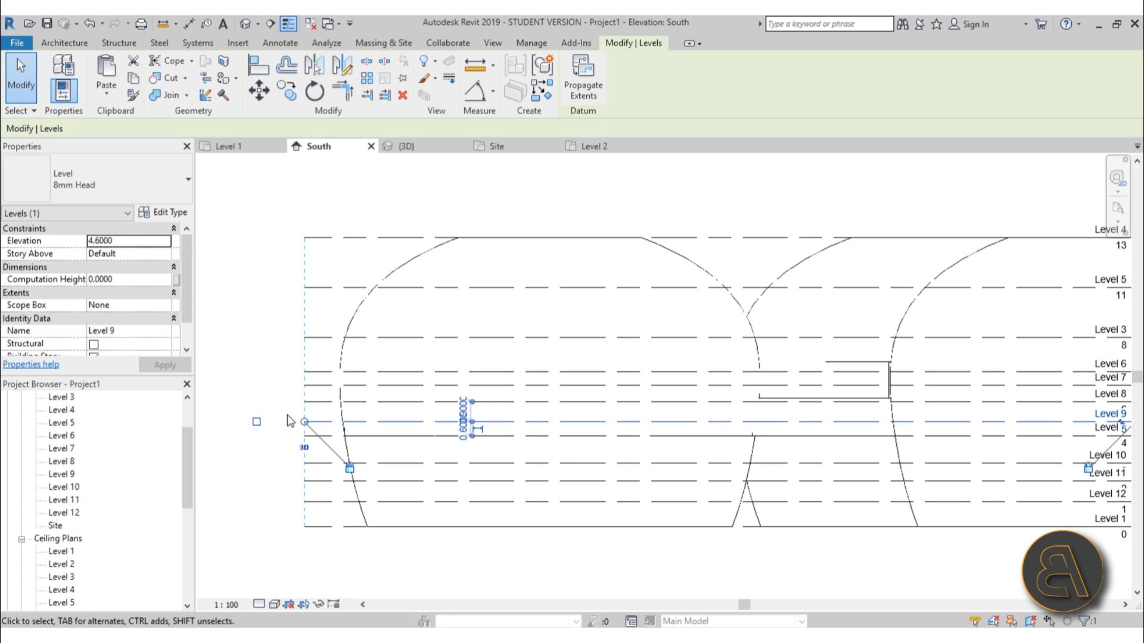
click(290, 421)
click(327, 401)
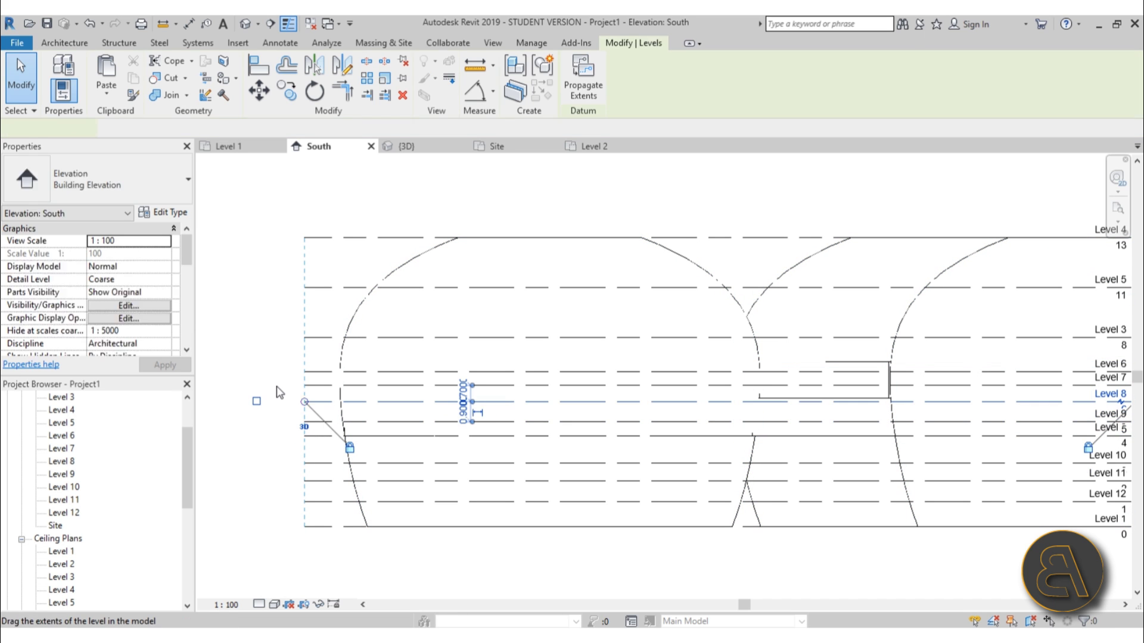
click(294, 383)
scroll(387, 421, down, 2)
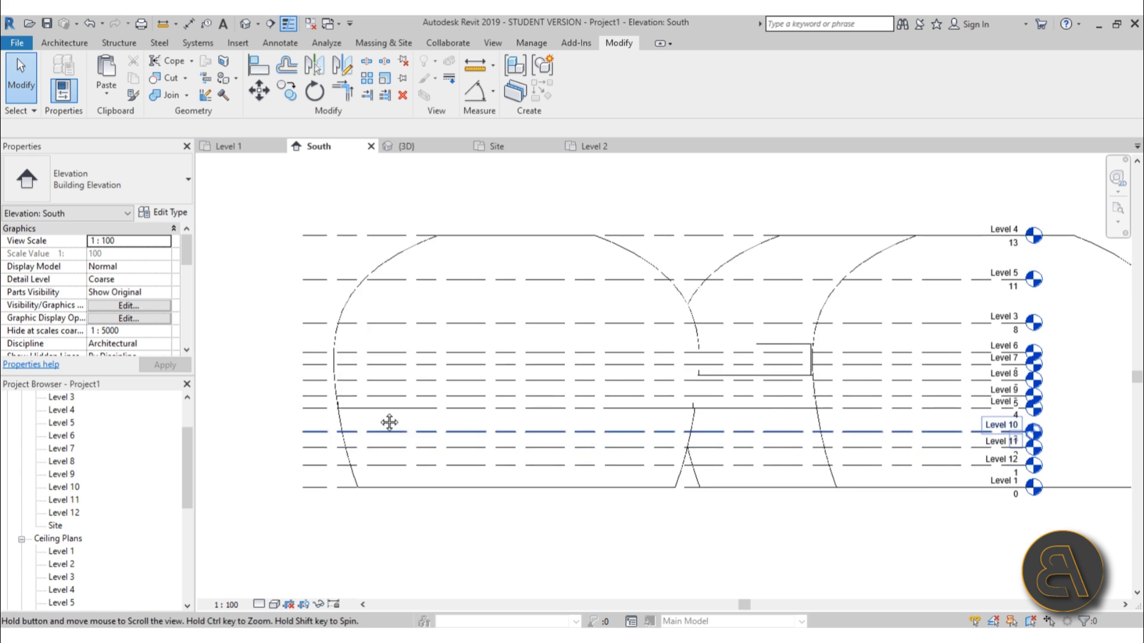
scroll(309, 398, up, 1)
Lower Level 10 to 2.6000 and draw Level 13.
click(302, 378)
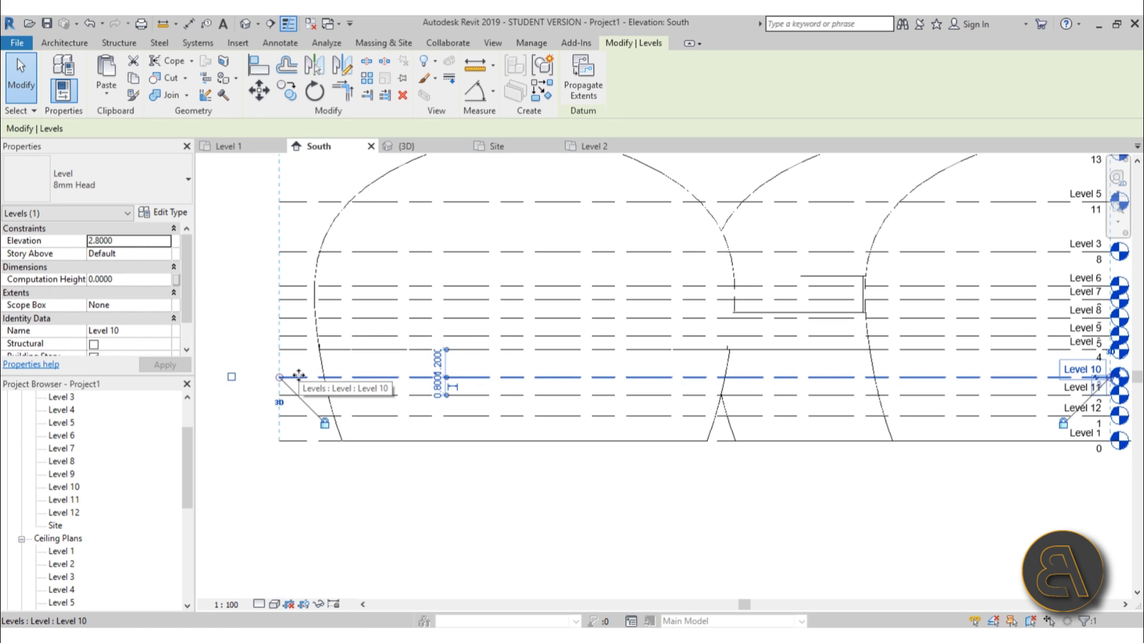
drag(299, 374, 302, 382)
key(l)
key(l)
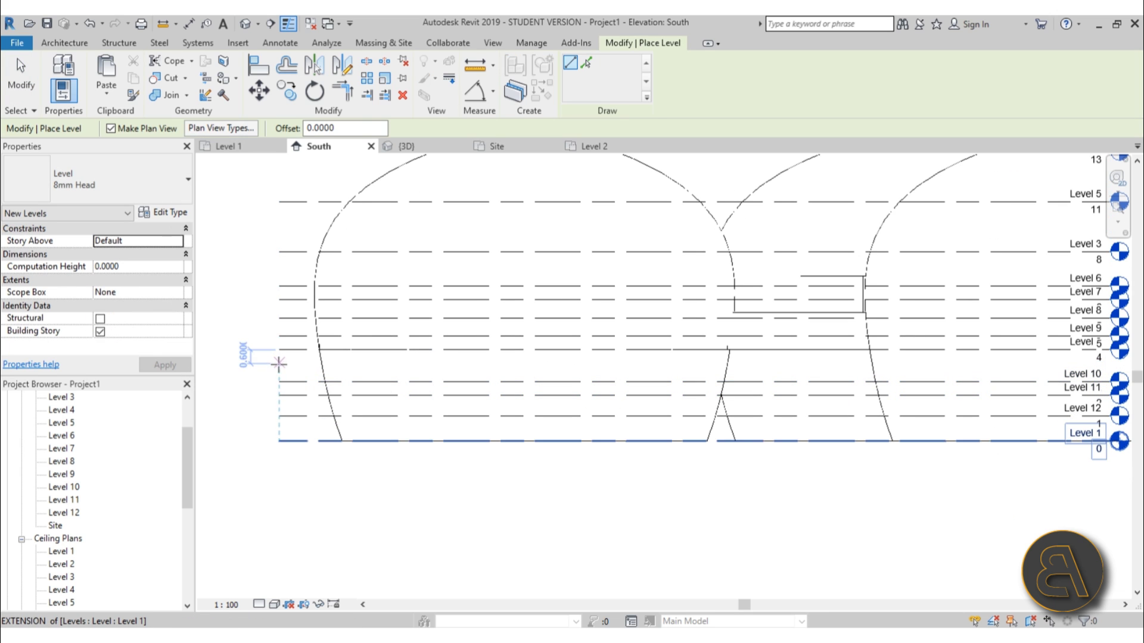
click(347, 367)
scroll(475, 373, down, 2)
scroll(750, 356, up, 1)
click(749, 357)
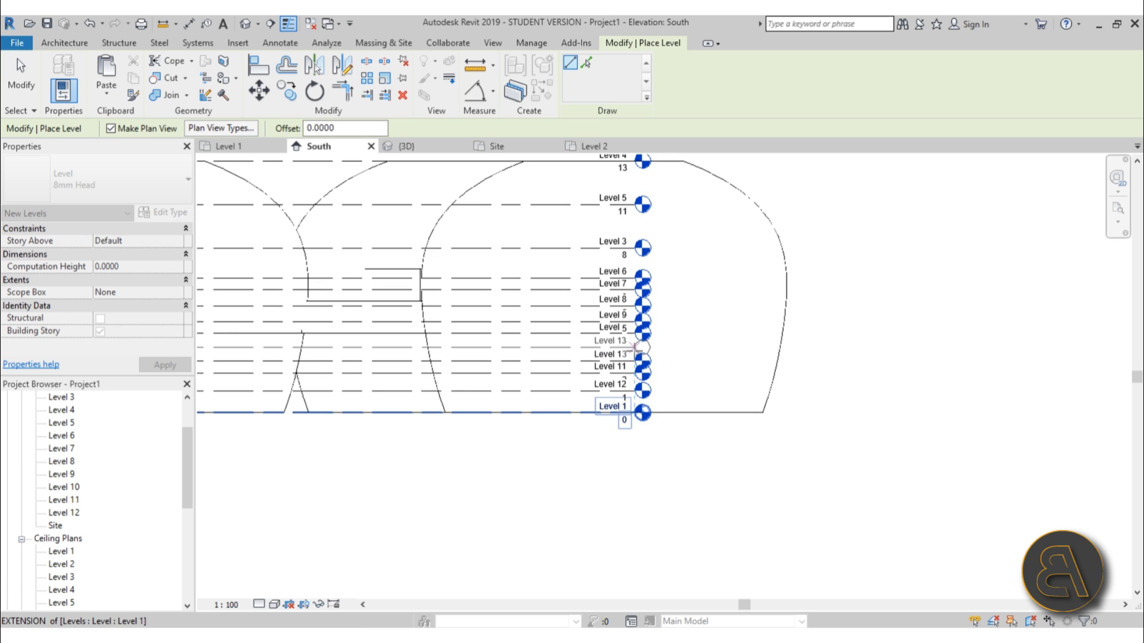
Draw Levels 14 and 15 across the towers.
scroll(357, 376, down, 3)
scroll(349, 377, up, 1)
scroll(350, 376, up, 1)
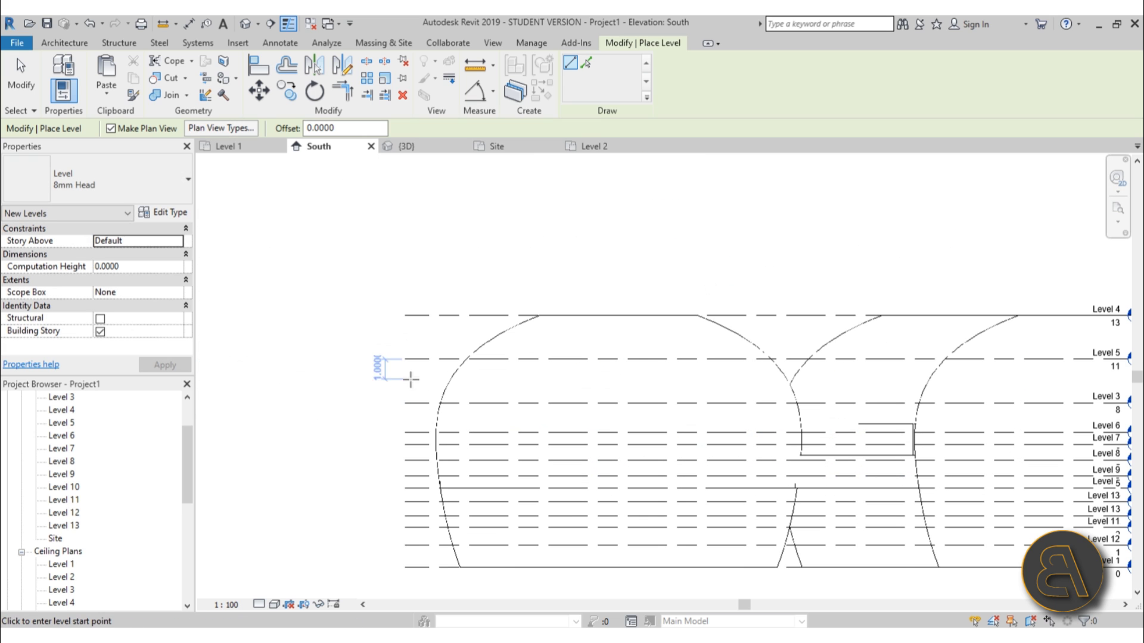
middle_drag(712, 382, 373, 358)
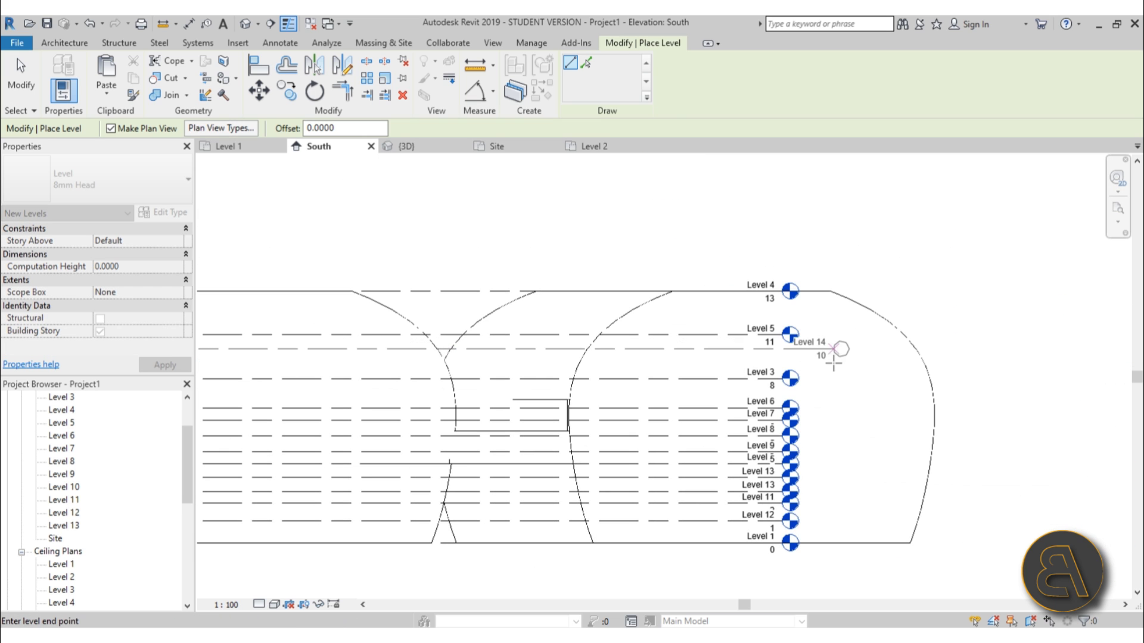
click(782, 350)
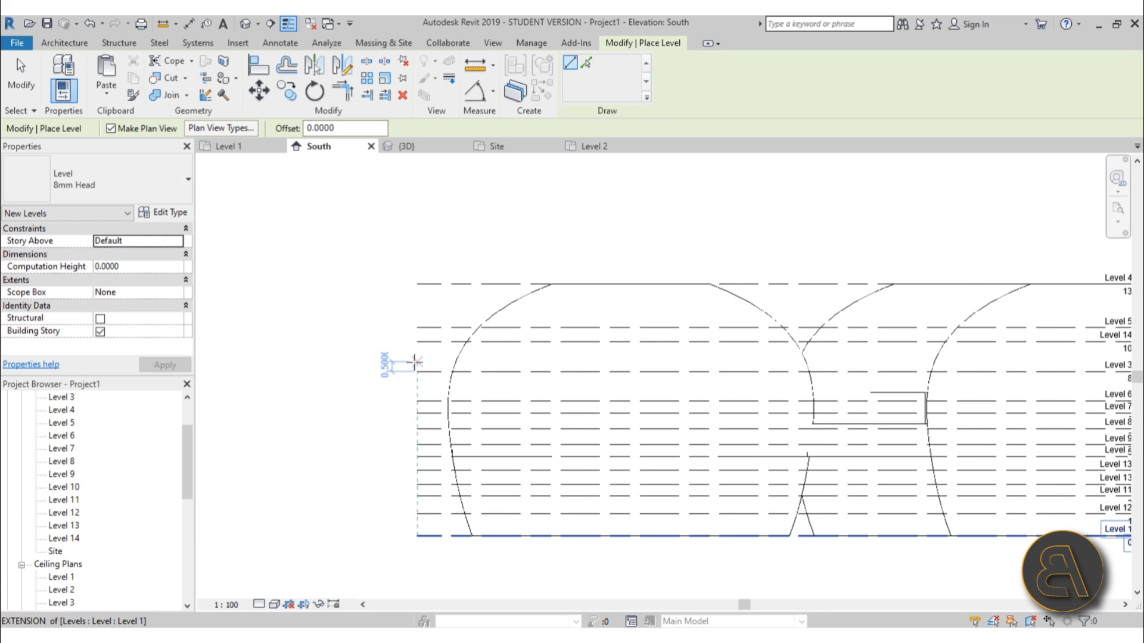
click(415, 354)
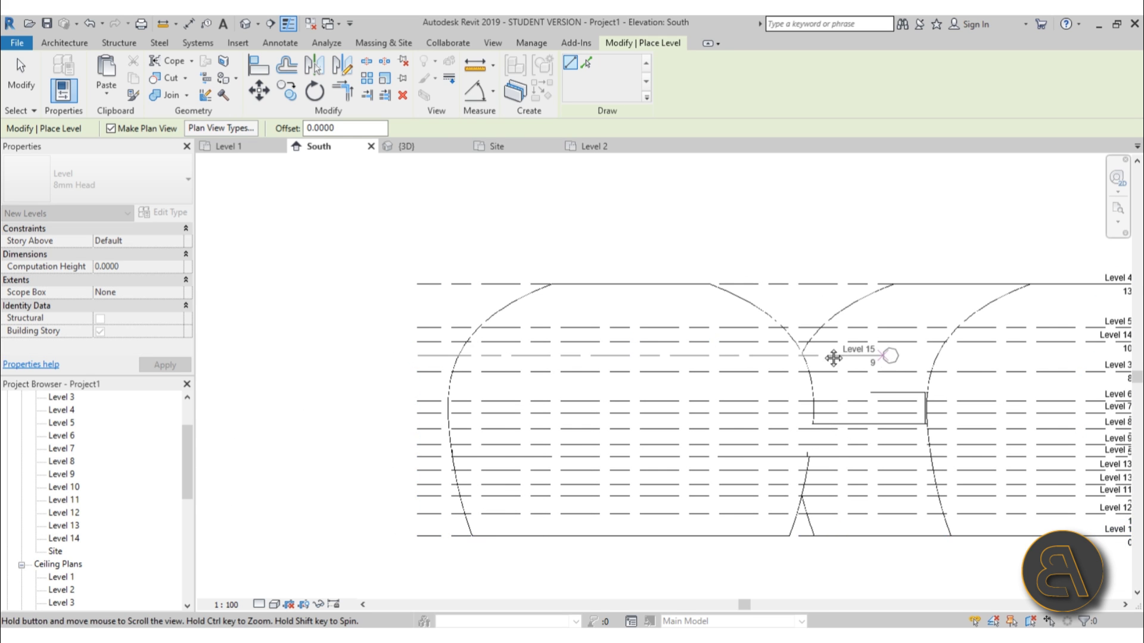
middle_drag(1052, 357, 612, 314)
click(687, 314)
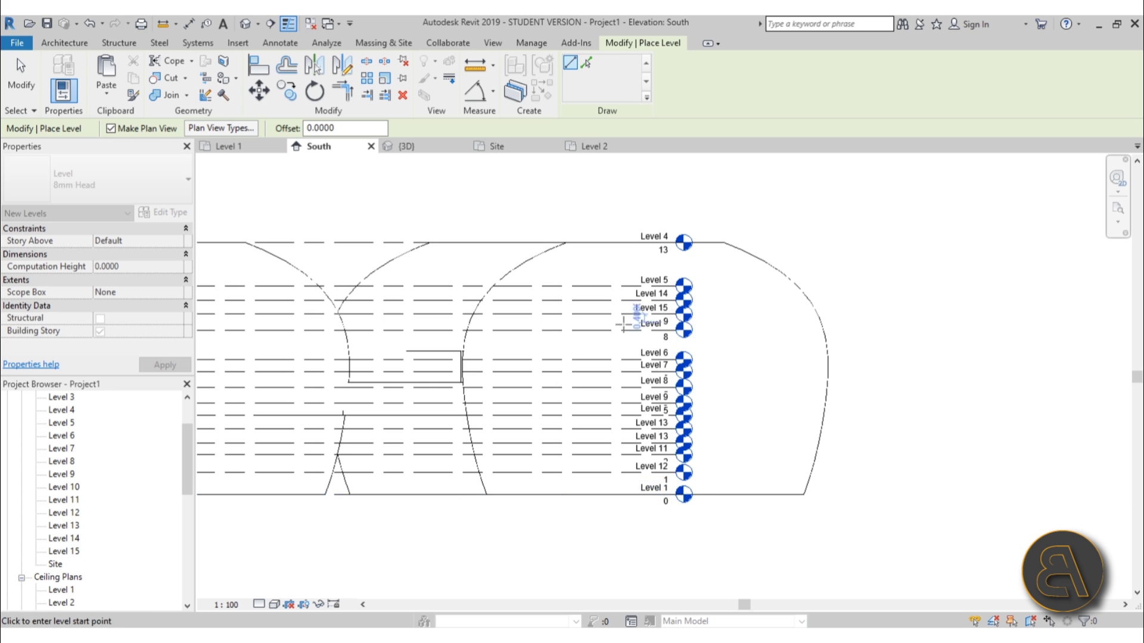
middle_drag(361, 343, 707, 353)
key(Escape)
key(Escape)
Add Levels 16, 17 and 18, with Level 17 just below Level 4.
click(332, 341)
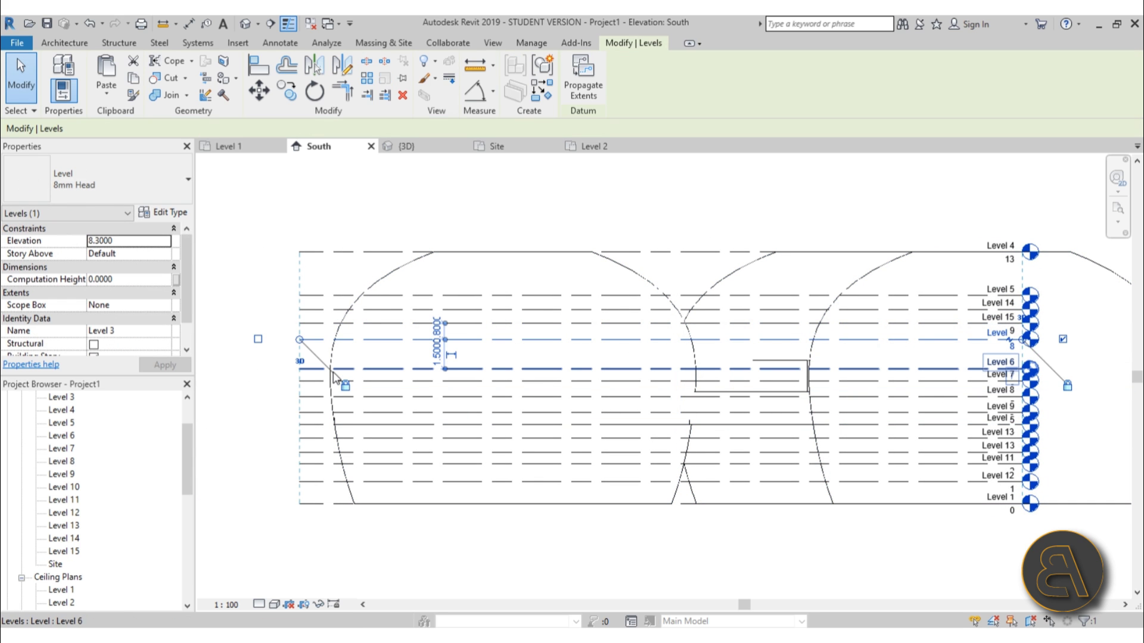
key(l)
key(l)
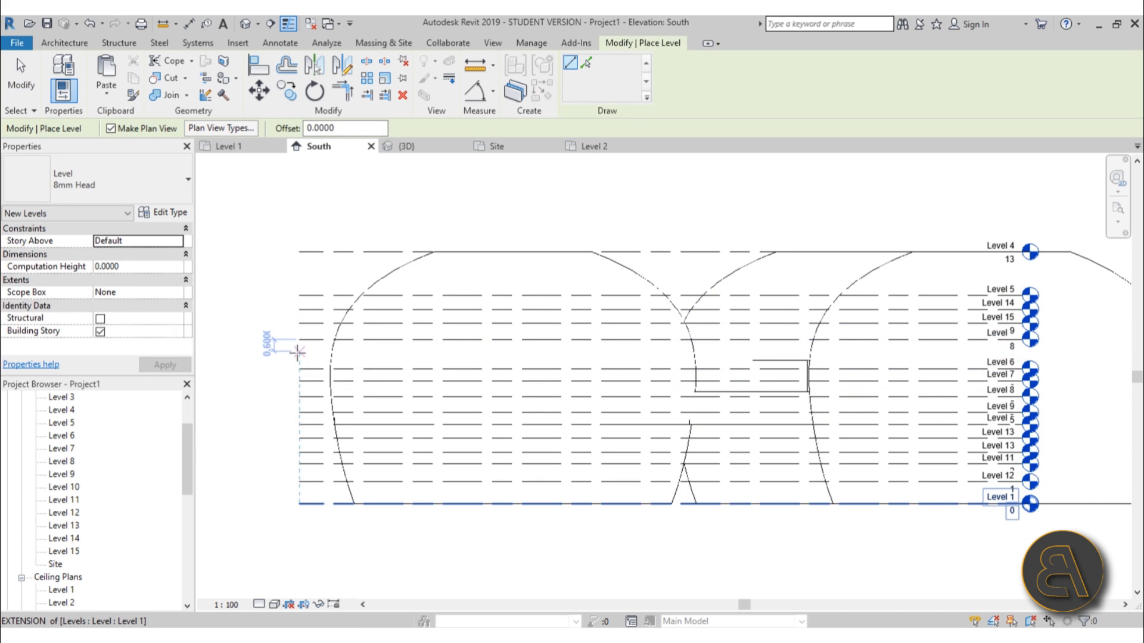
click(297, 353)
click(1027, 352)
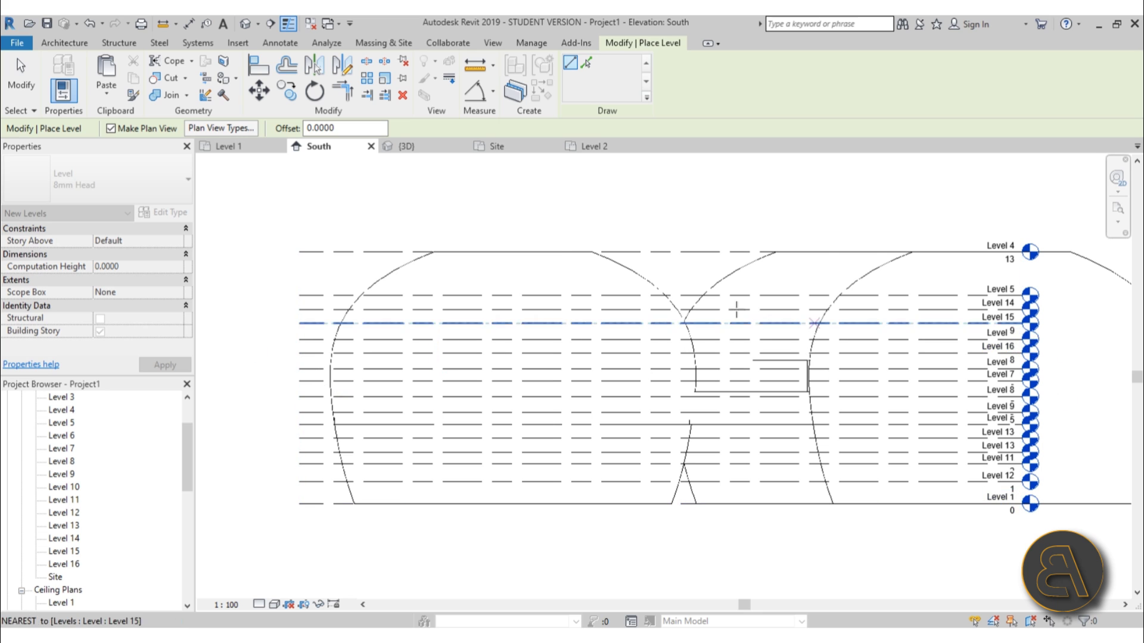
click(301, 265)
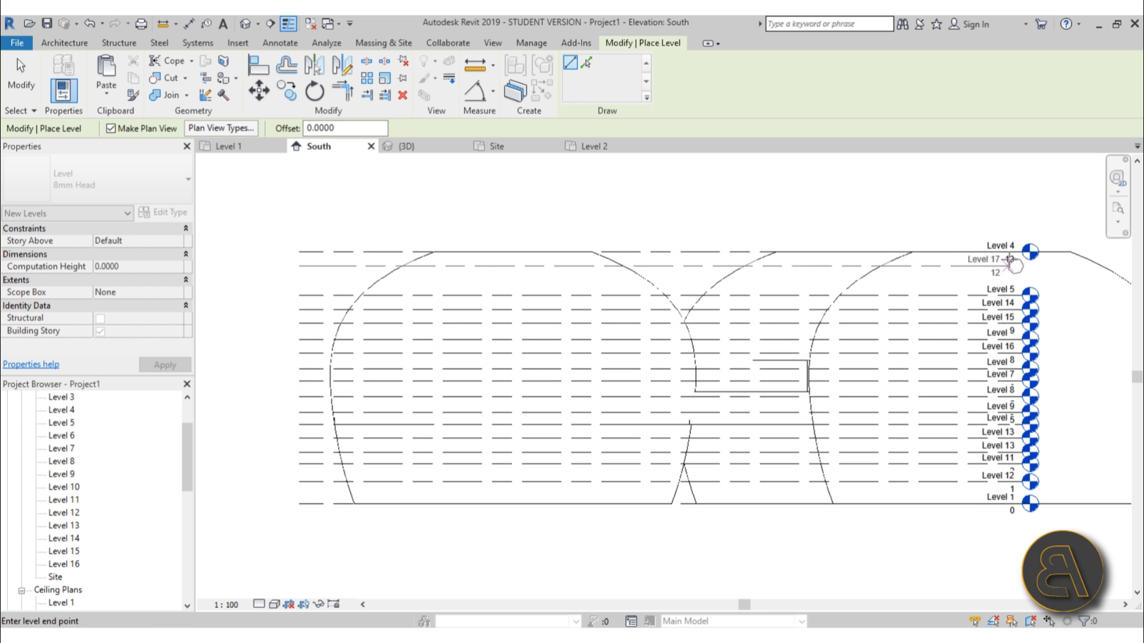
click(1028, 265)
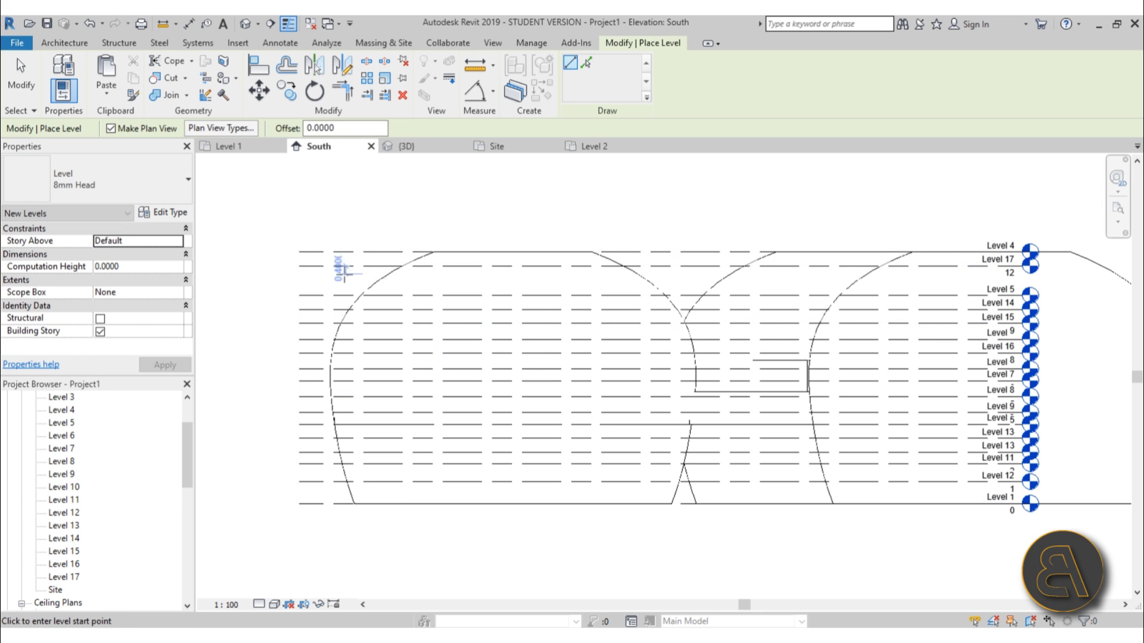
click(299, 279)
click(1035, 280)
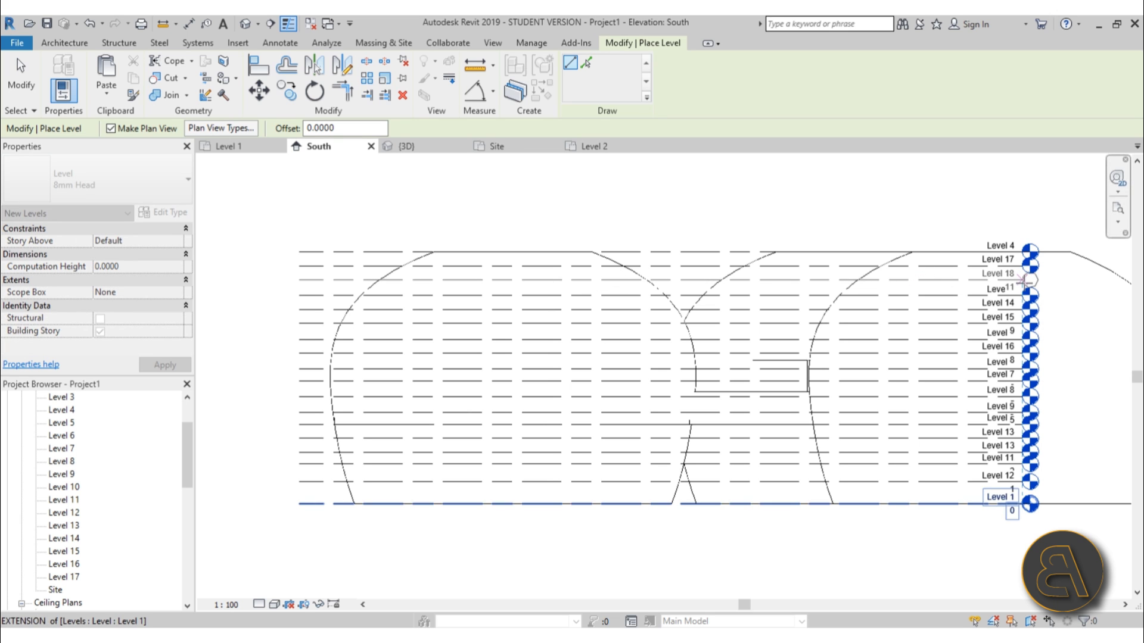
key(Escape)
key(Escape)
In the 3D view, give the tower mass mass floors on Levels 1 through 18.
scroll(543, 296, down, 3)
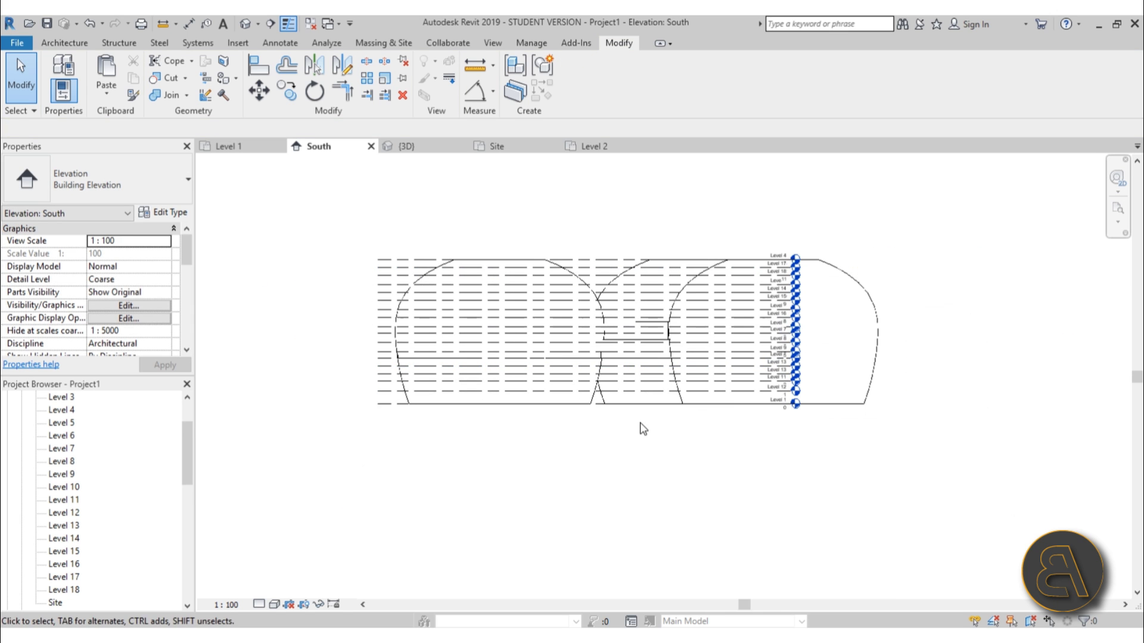
click(244, 23)
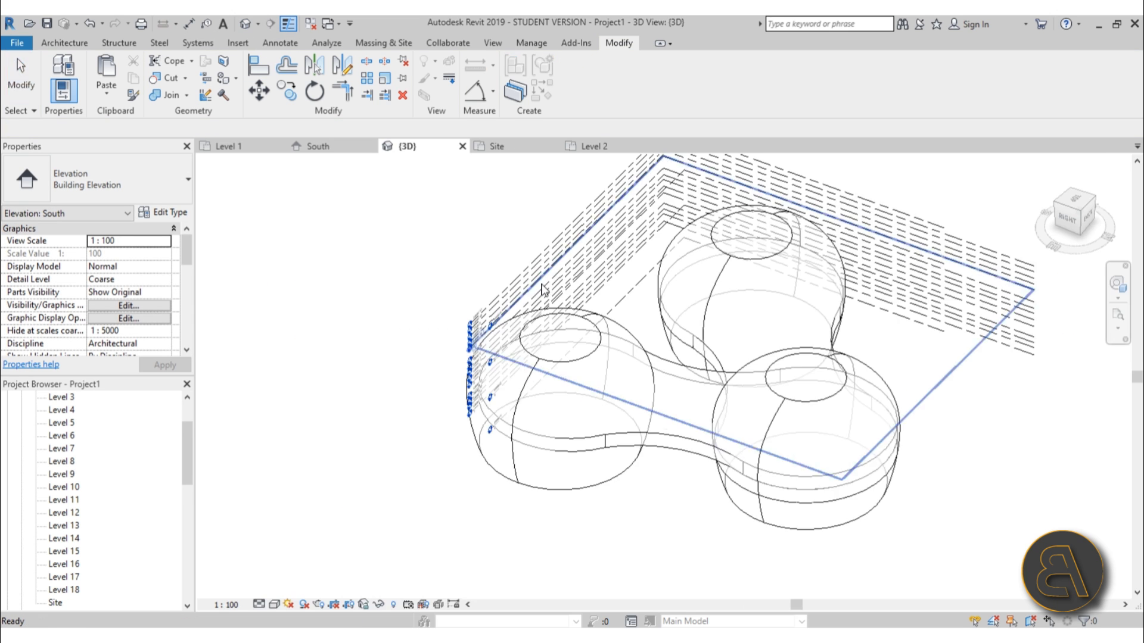
shift+middle_drag(595, 297, 575, 307)
click(575, 307)
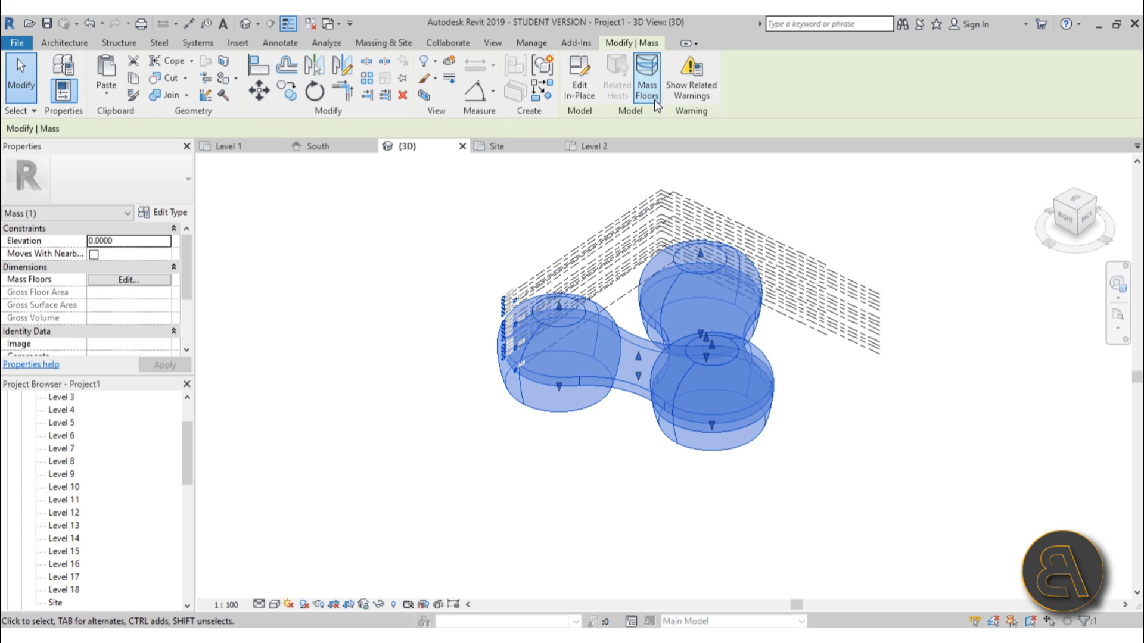
click(647, 83)
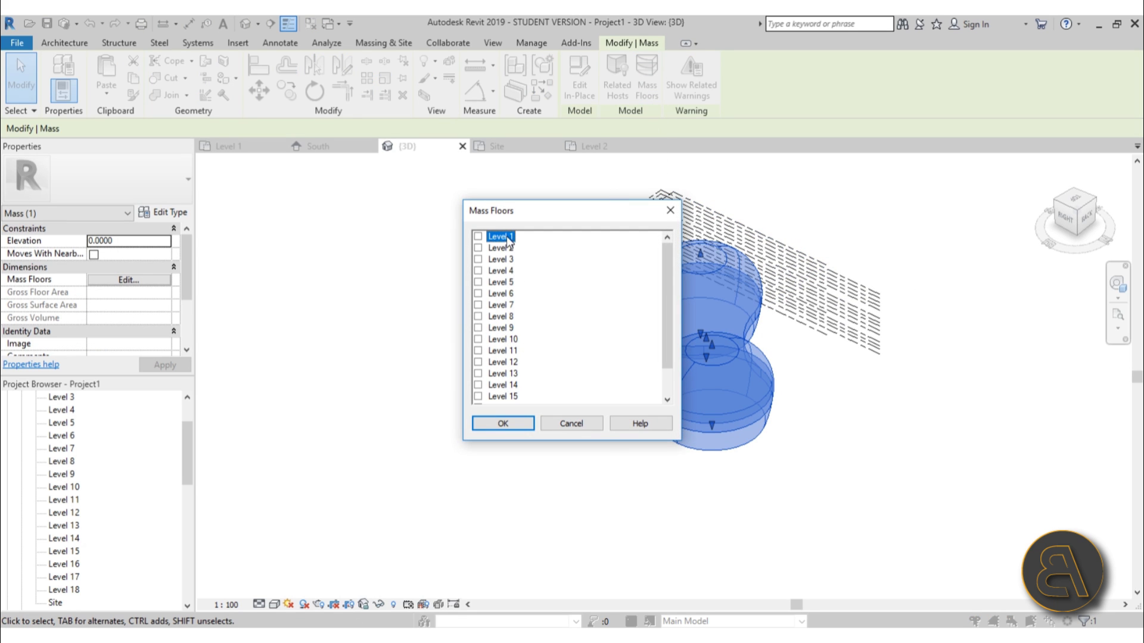
scroll(559, 354, down, 2)
shift+click(516, 374)
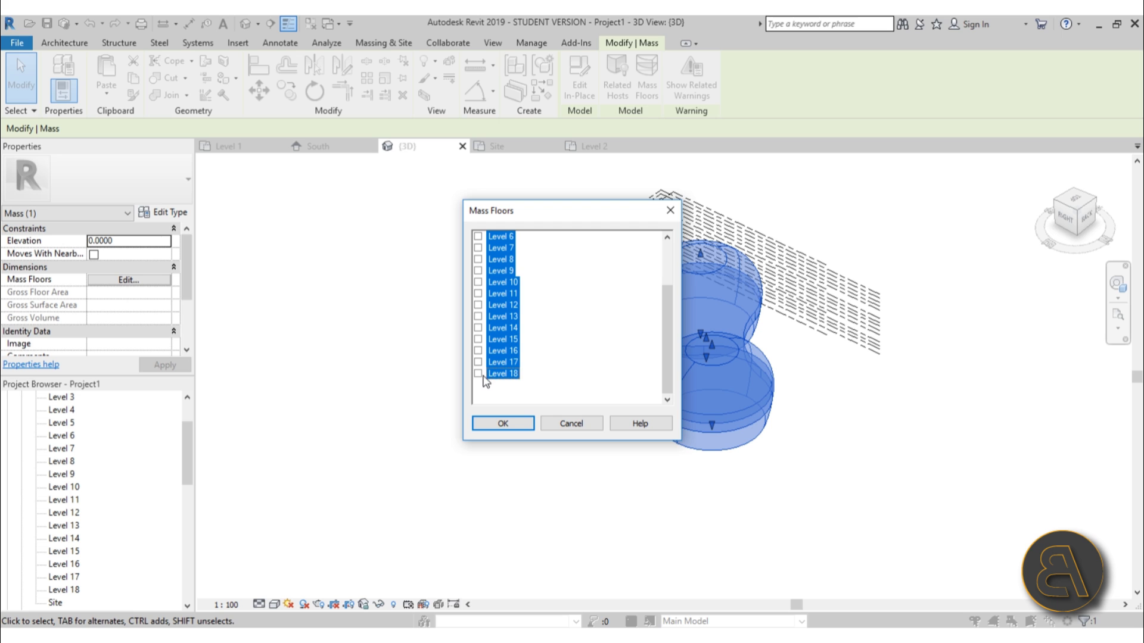
click(478, 374)
click(503, 424)
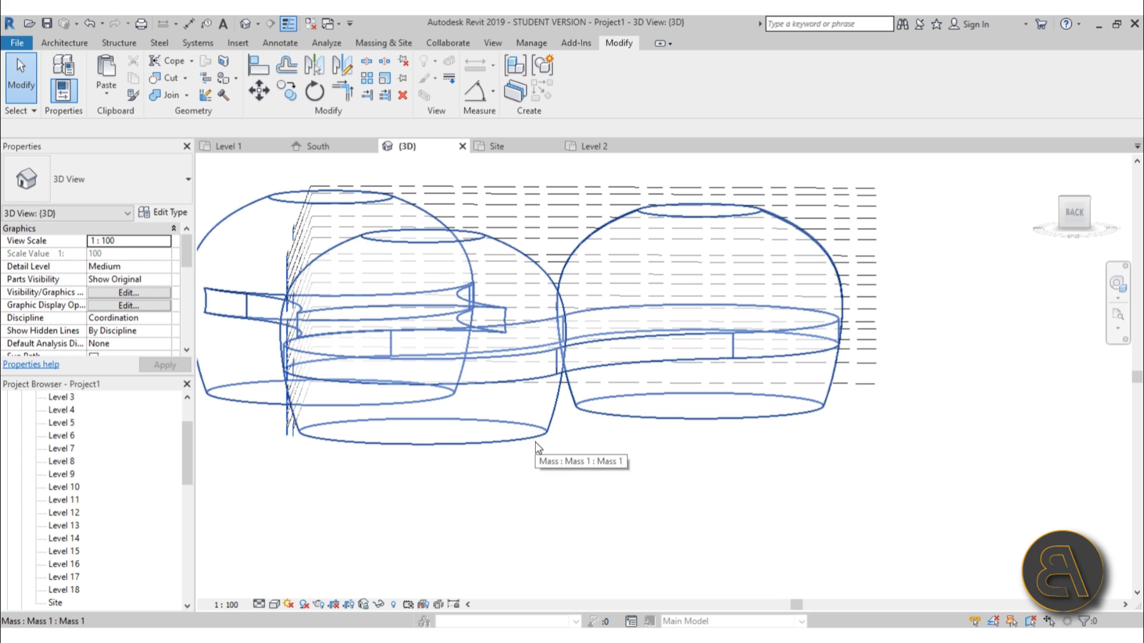
shift+middle_drag(536, 446, 689, 403)
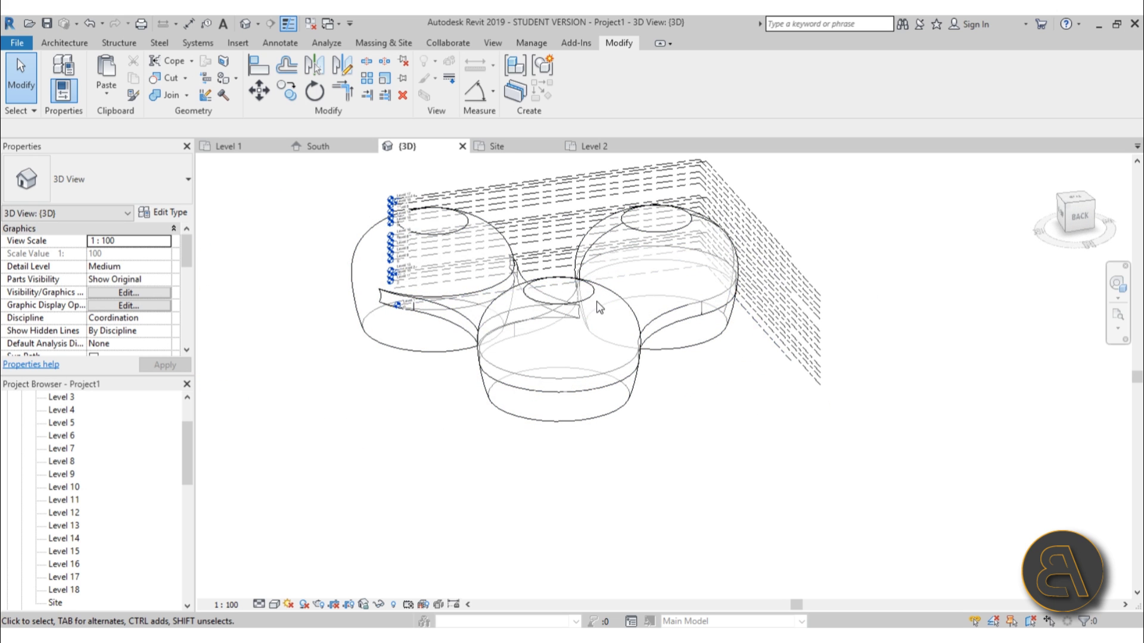
click(539, 287)
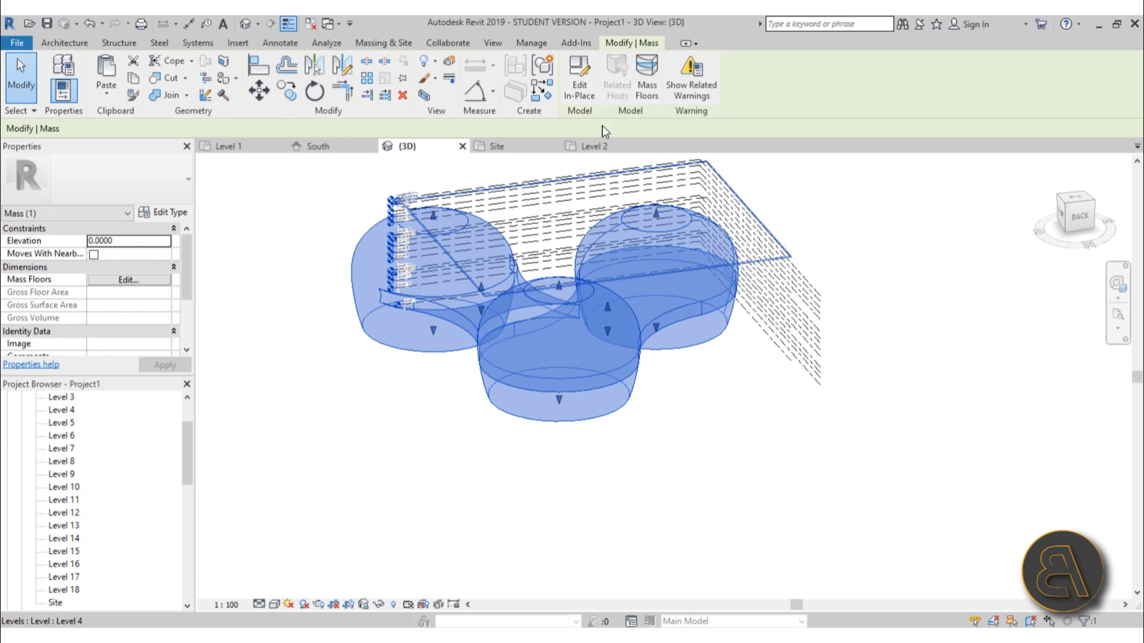
Edit Mass 1 in place, try joining the bridge to the left tower, then undo the failed join.
click(577, 98)
scroll(441, 310, up, 3)
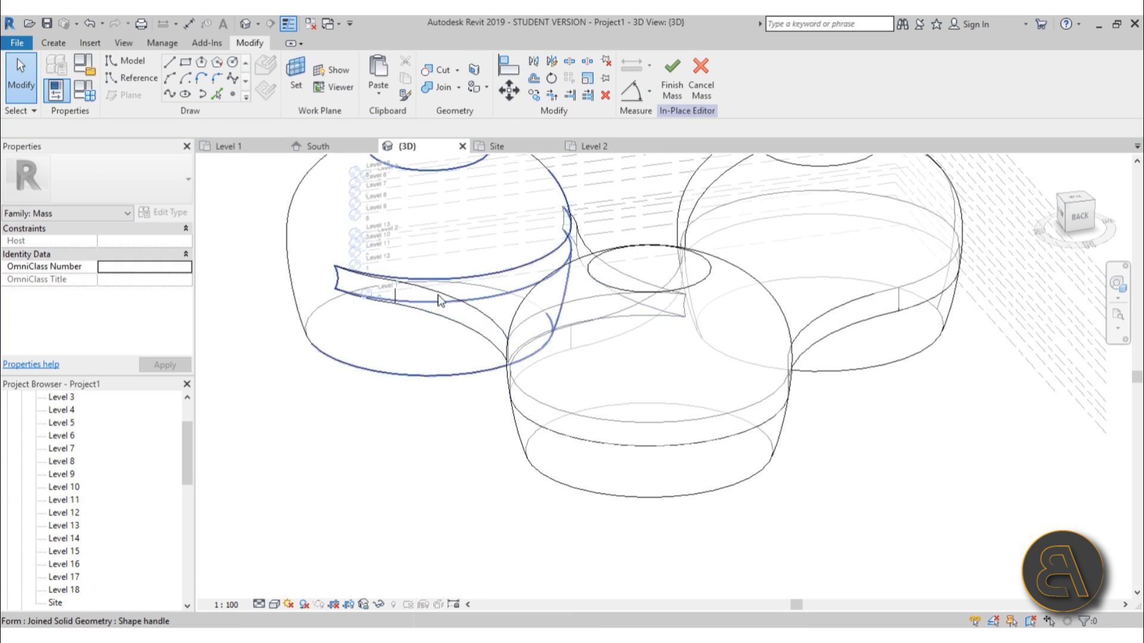
click(442, 87)
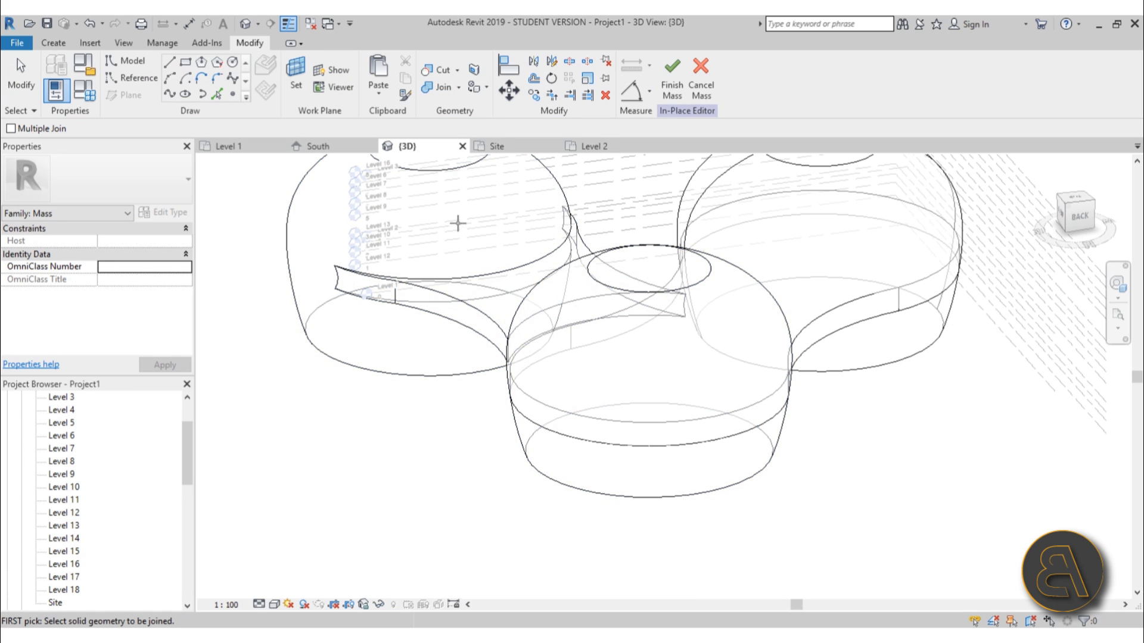
shift+middle_drag(832, 407, 705, 424)
click(686, 342)
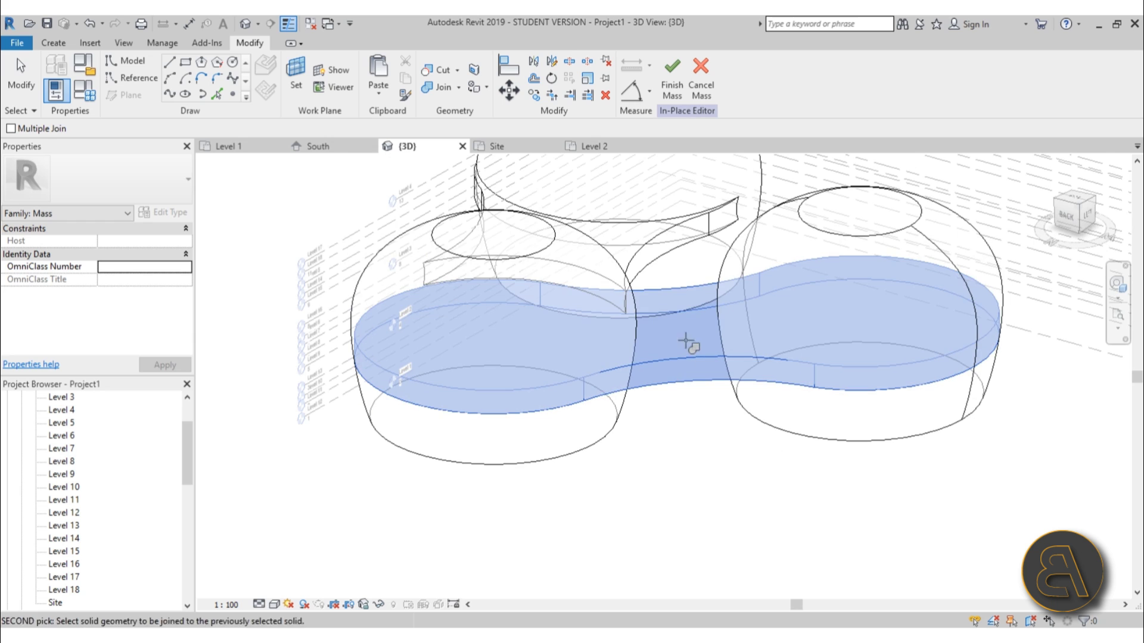
click(641, 314)
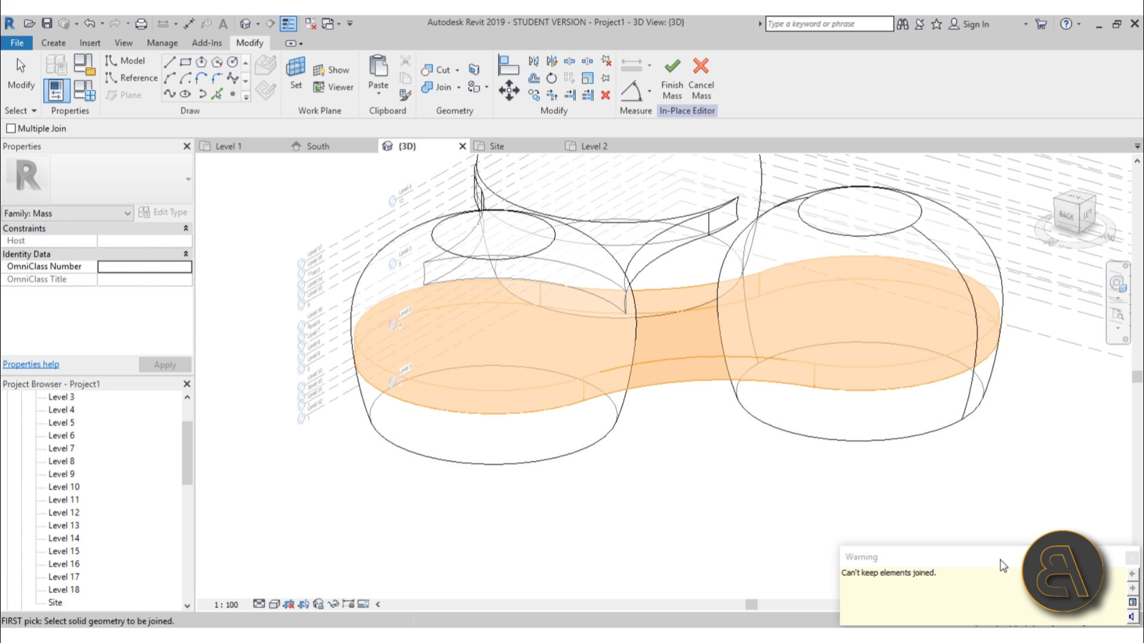
click(1128, 560)
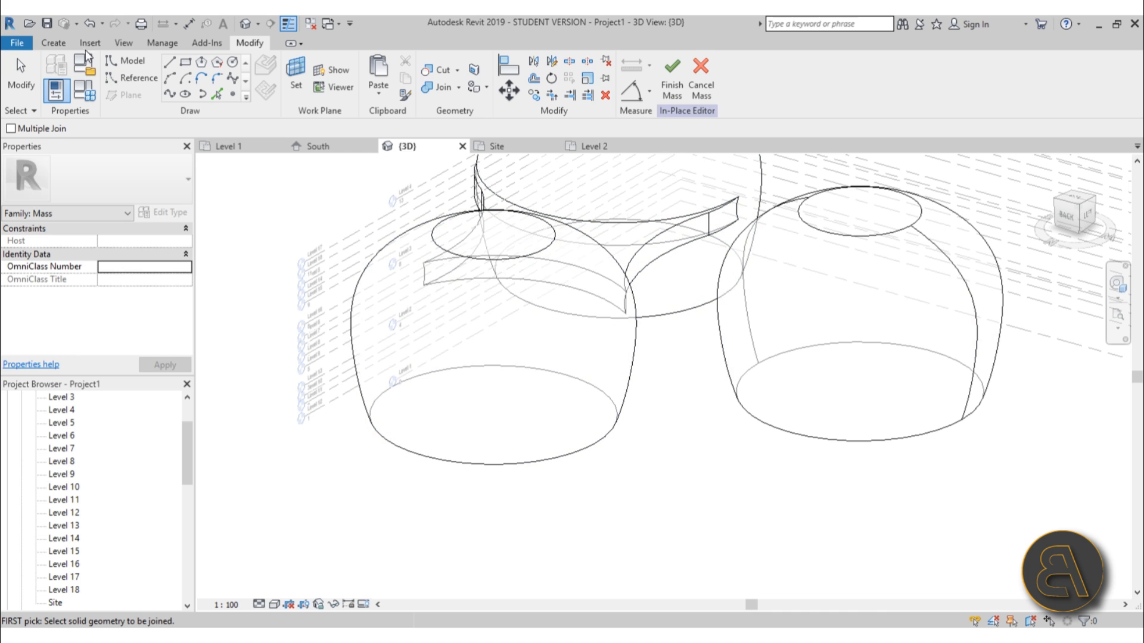
click(83, 25)
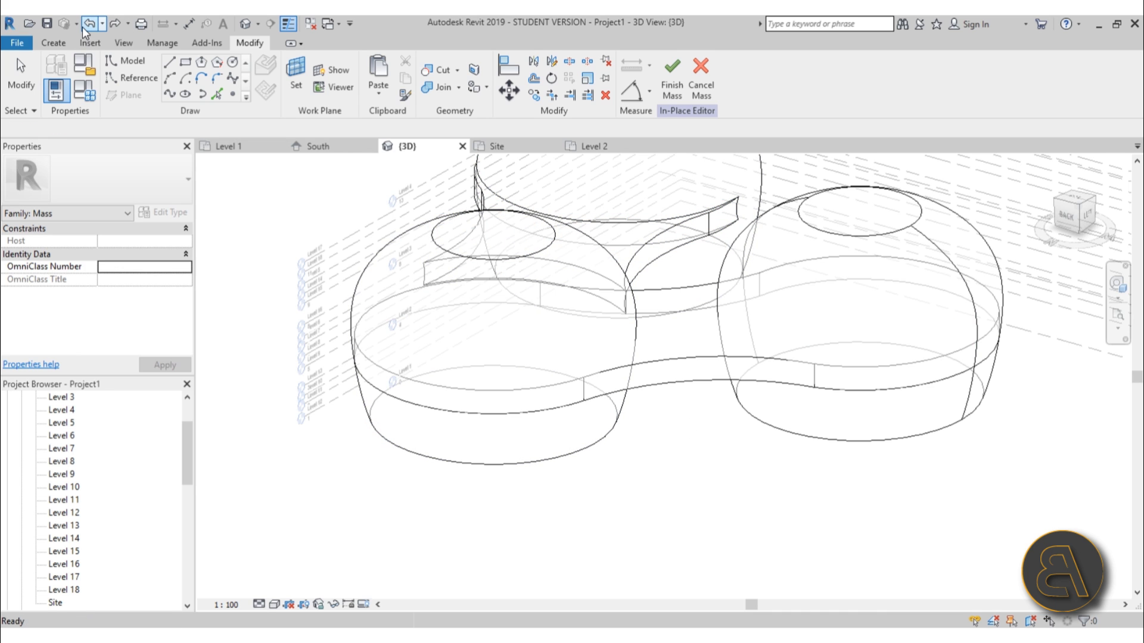
Raise the bridge band's lower edge loop upward with the Z arrow.
click(682, 380)
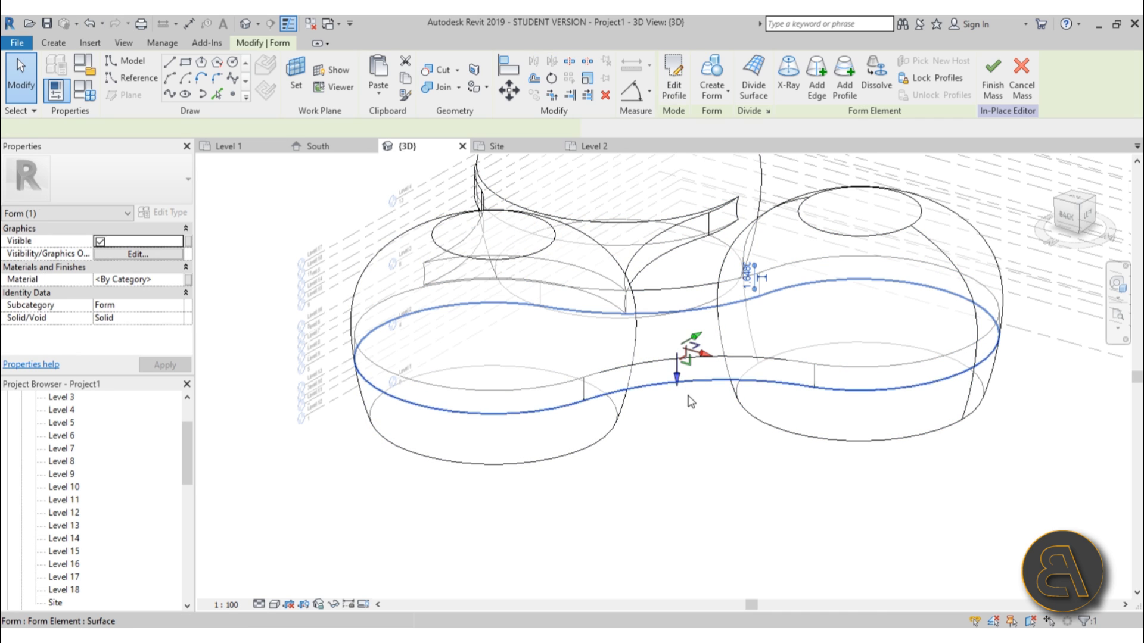
drag(679, 379, 679, 365)
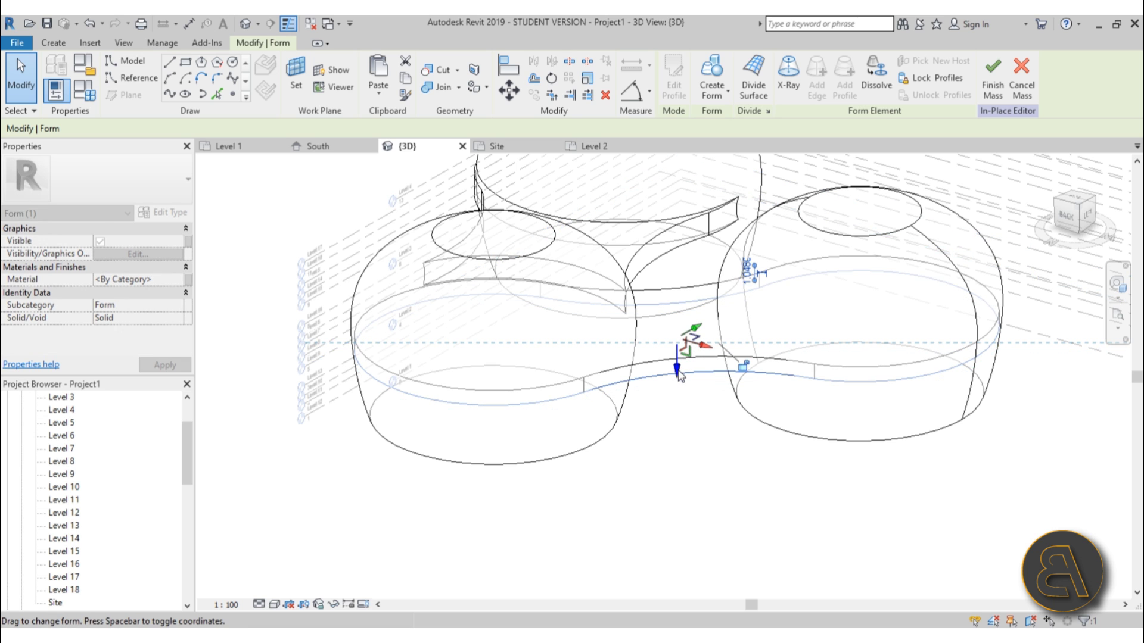
shift+middle_drag(689, 454, 740, 429)
key(Escape)
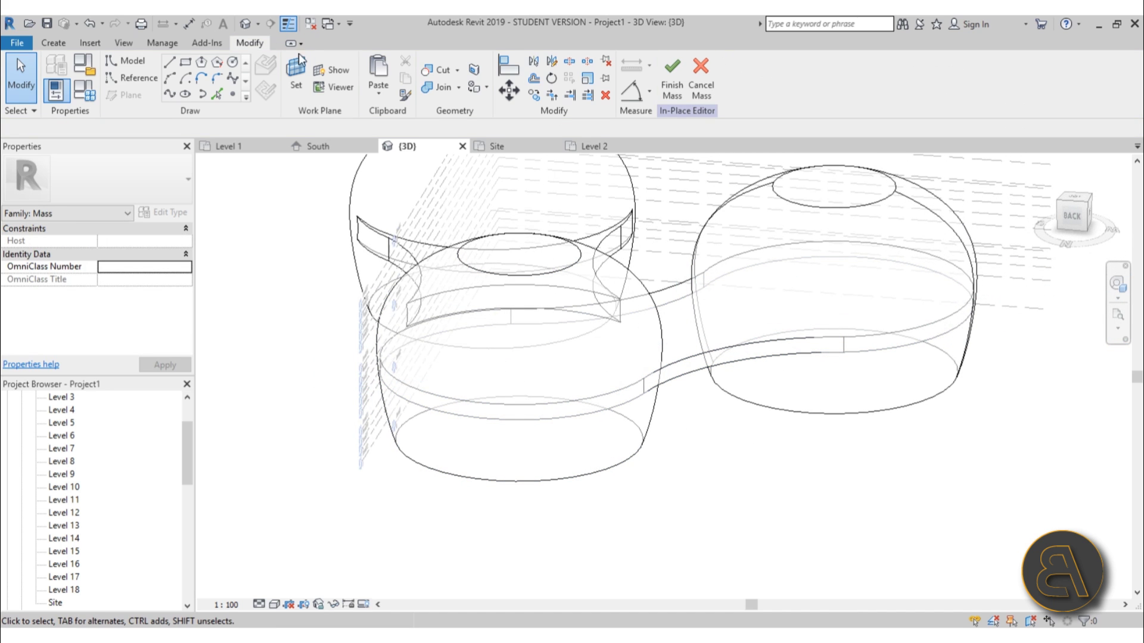
Join the band to the left dome, then join the right dome to the combined mass.
click(447, 87)
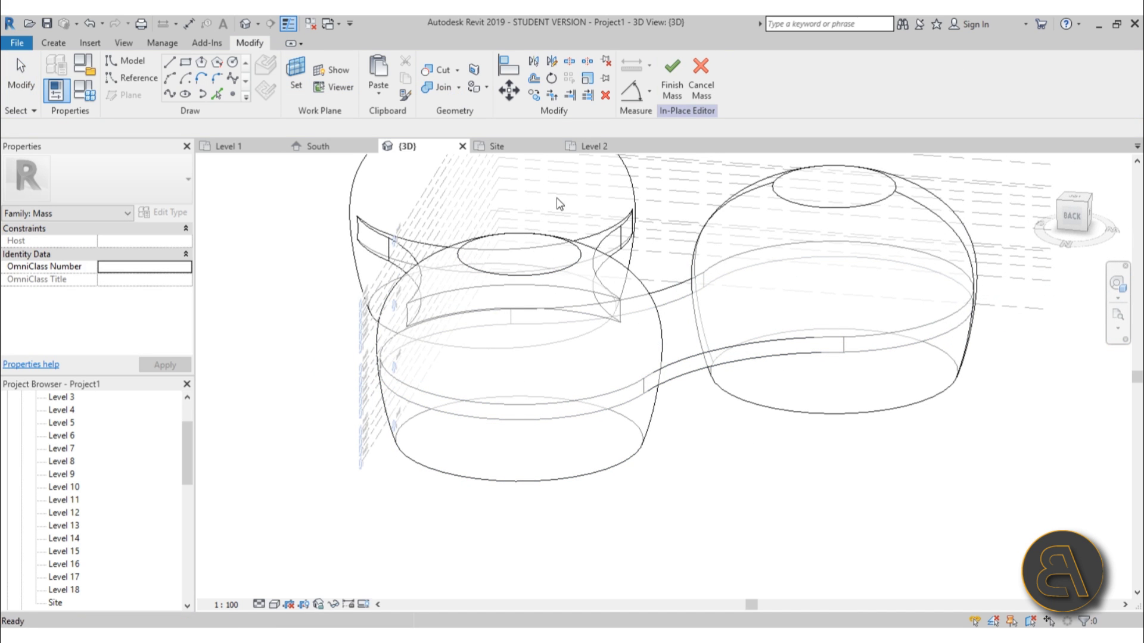
click(620, 250)
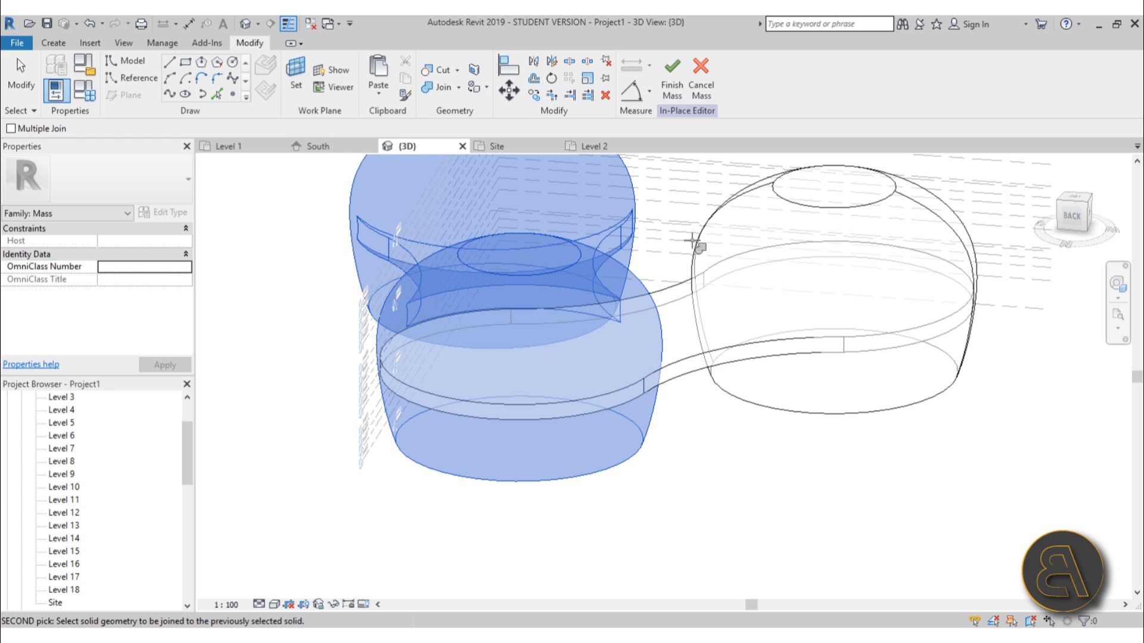
click(651, 274)
click(636, 283)
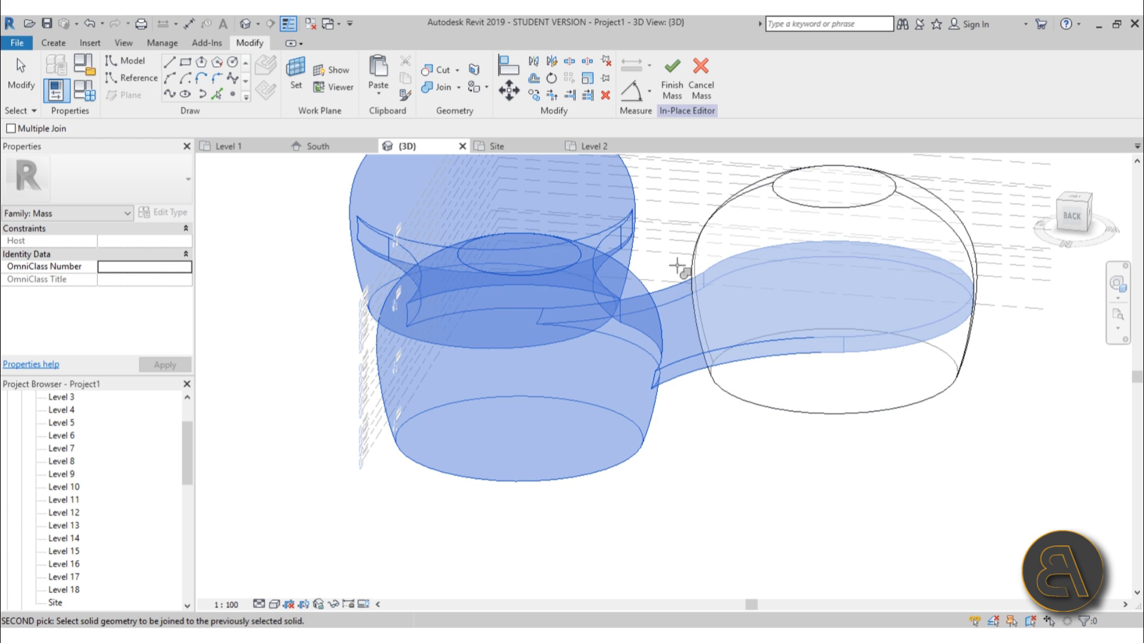
click(667, 259)
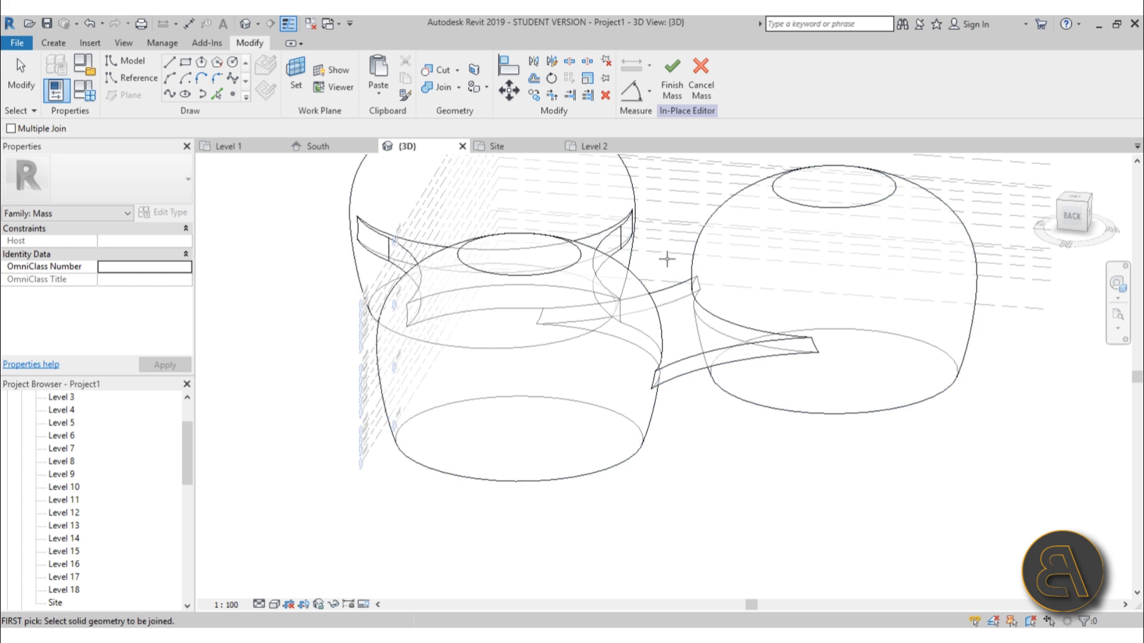
key(Escape)
Orbit around the joined domes to check them and finish Mass 1.
scroll(740, 280, down, 3)
shift+middle_drag(740, 280, 543, 330)
scroll(462, 310, up, 3)
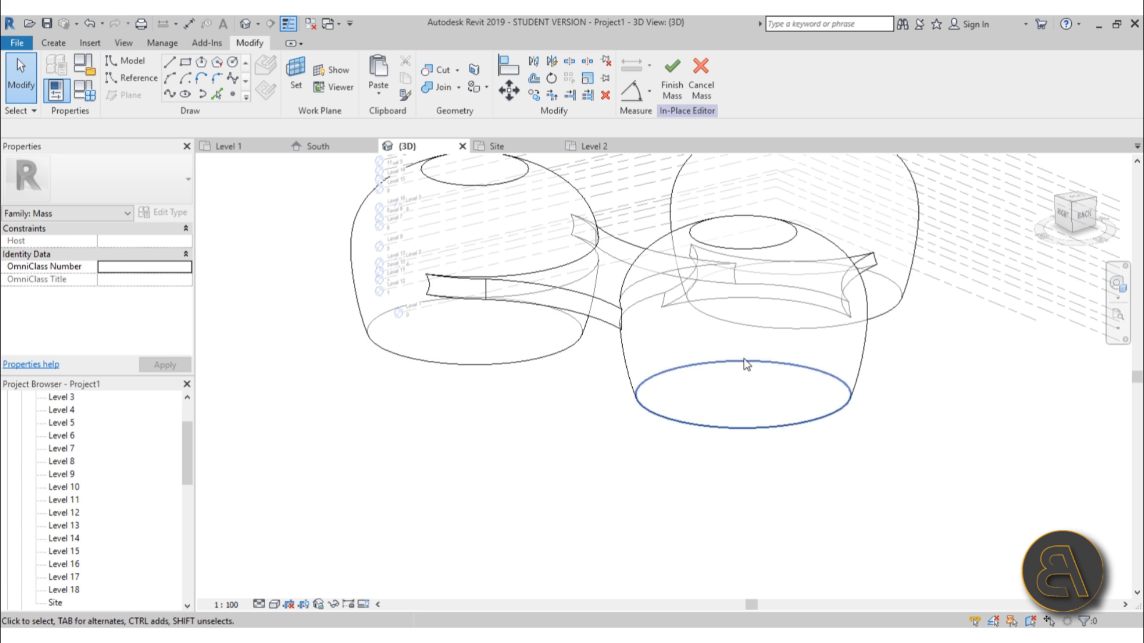
scroll(721, 366, down, 1)
shift+middle_drag(720, 367, 589, 435)
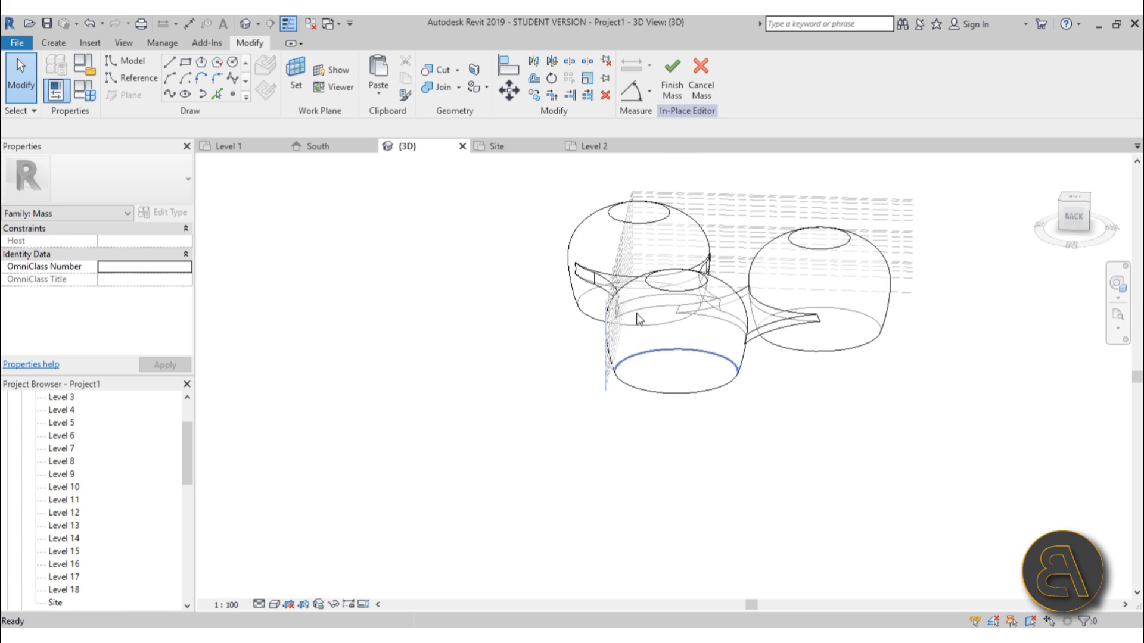
click(670, 94)
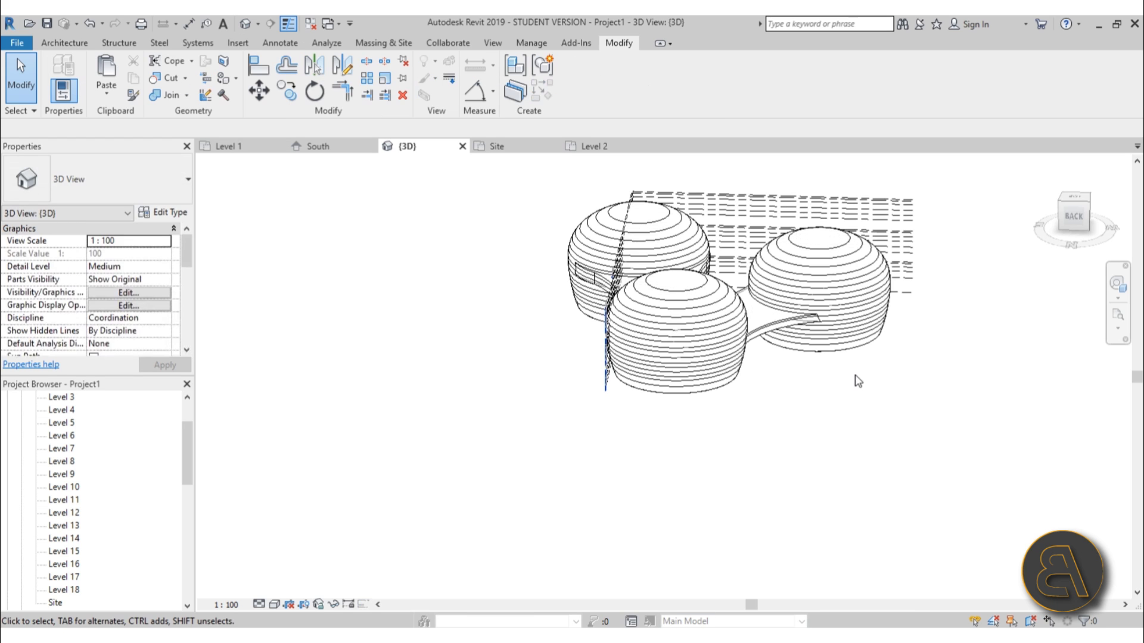
Start Floor by Face from Massing & Site with the Generic Floor - 400mm type.
mouse_move(840, 408)
shift+middle_down()
mouse_move(840, 376)
mouse_move(837, 411)
shift+middle_up()
scroll(807, 234, up, 2)
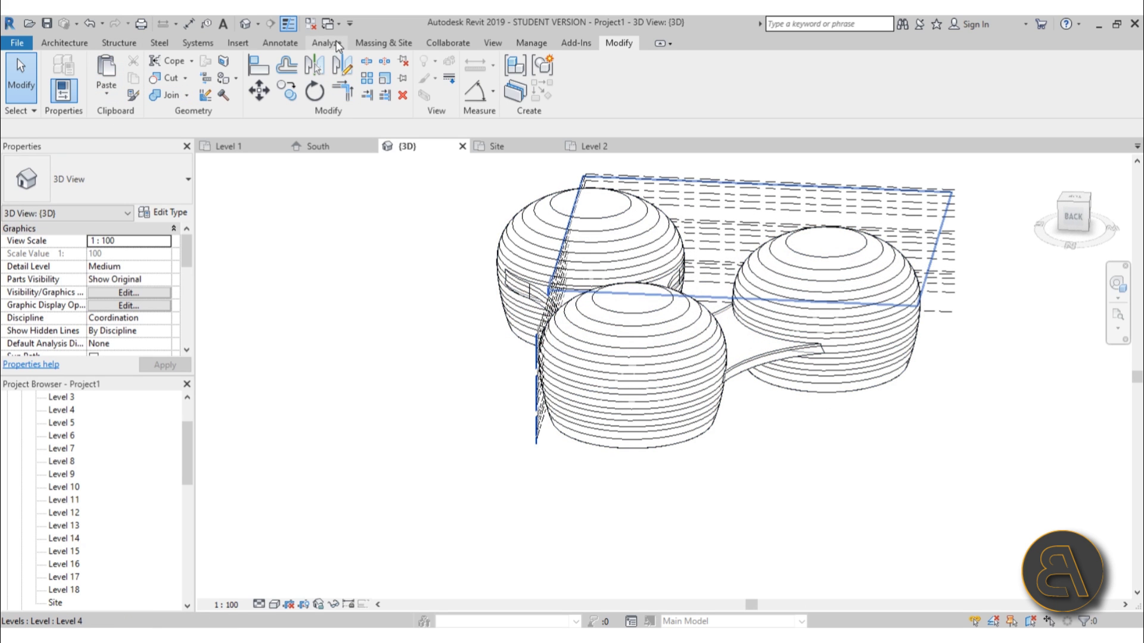
click(380, 43)
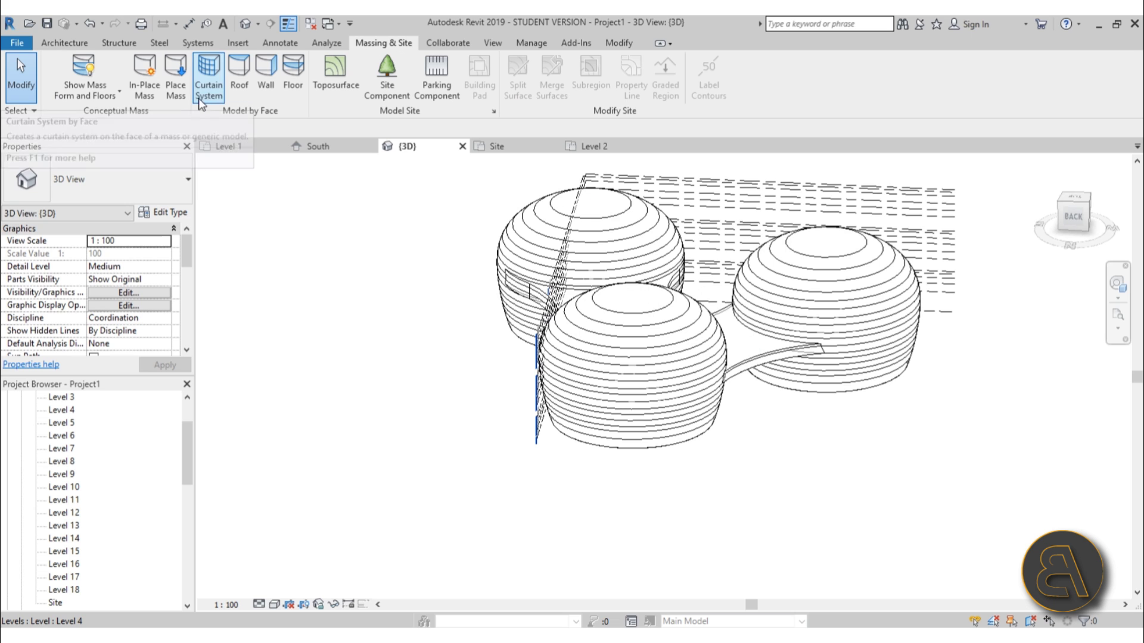
click(292, 76)
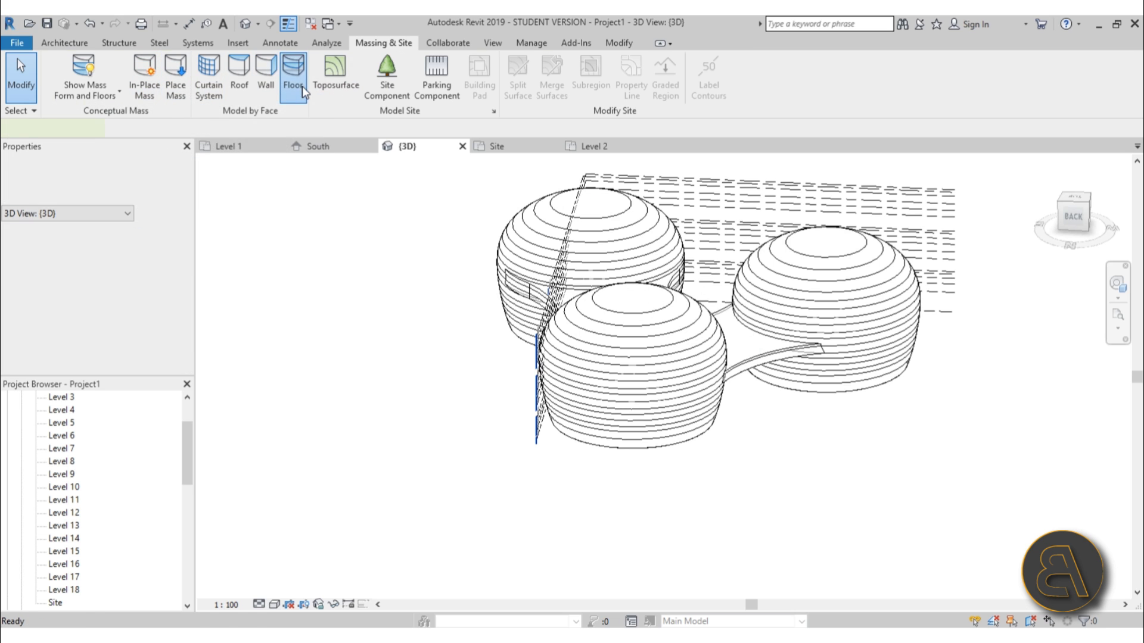
click(133, 201)
click(131, 200)
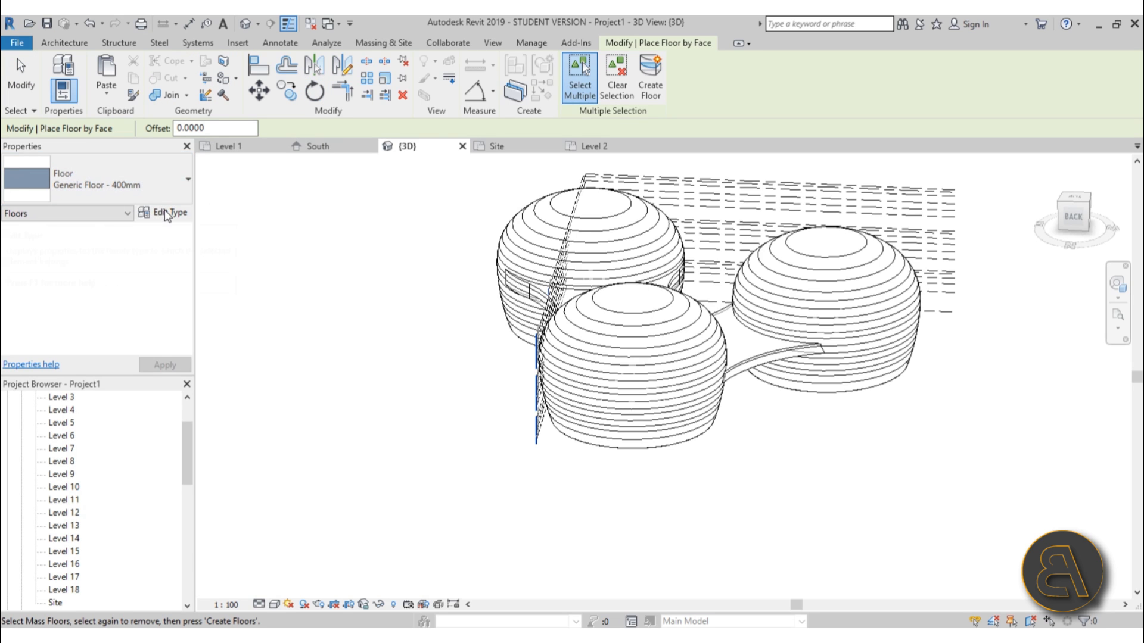
Review the floor type's layer structure, then create floors on all three masses' mass floors.
click(167, 213)
click(316, 275)
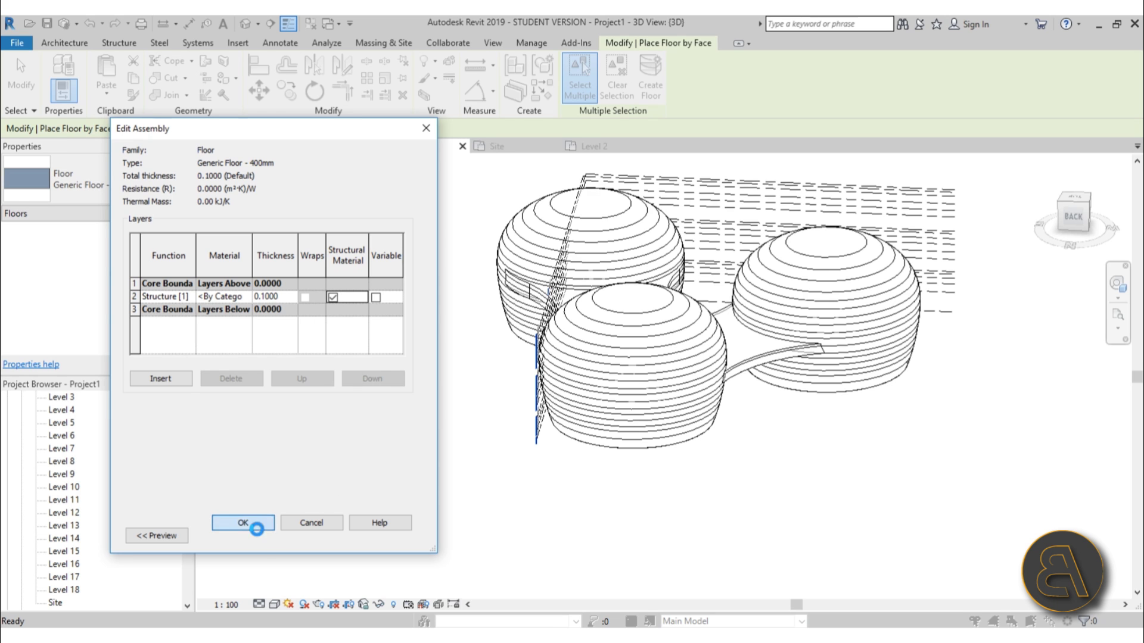
click(244, 523)
click(262, 536)
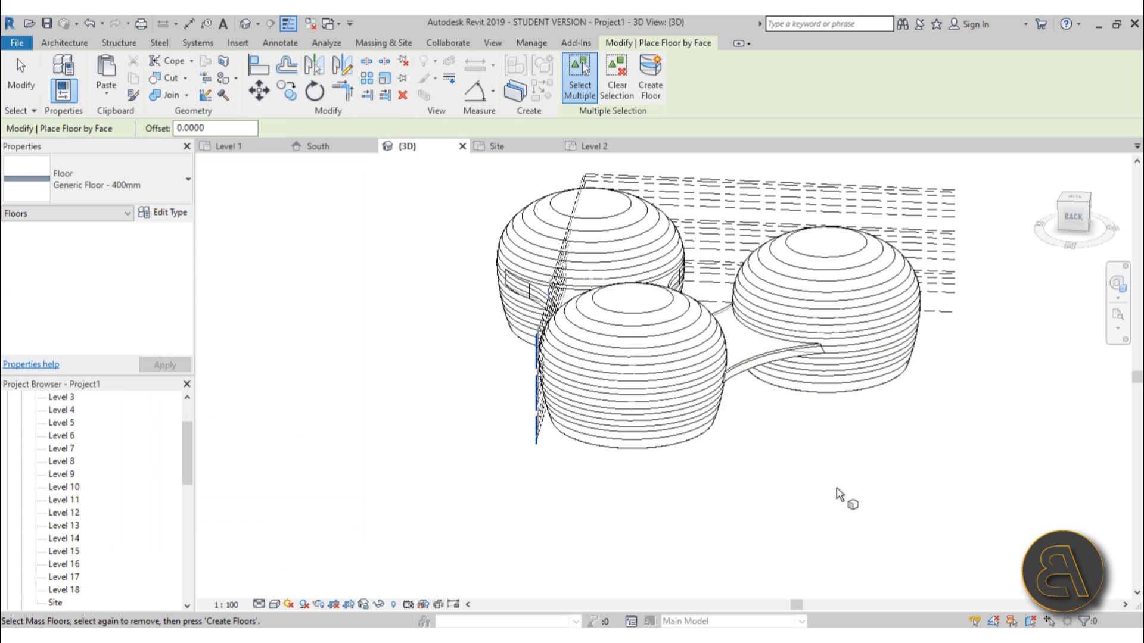
drag(837, 490, 447, 202)
click(652, 95)
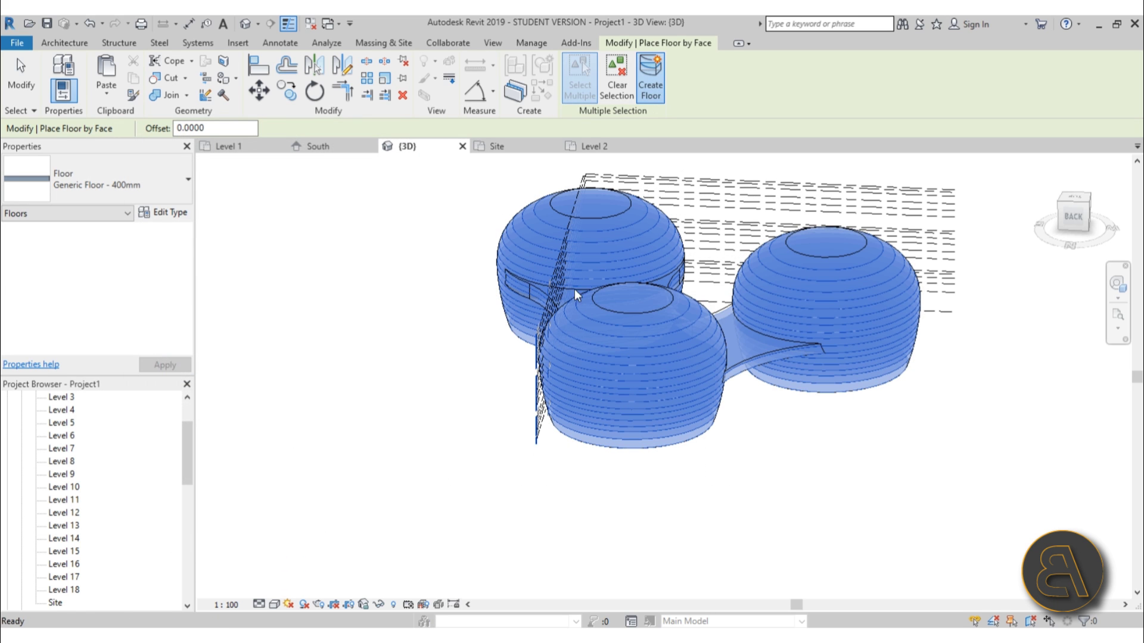
Finish floor placement, switch shadows on, and reframe the 3D view of the floored domes and bridge.
key(Escape)
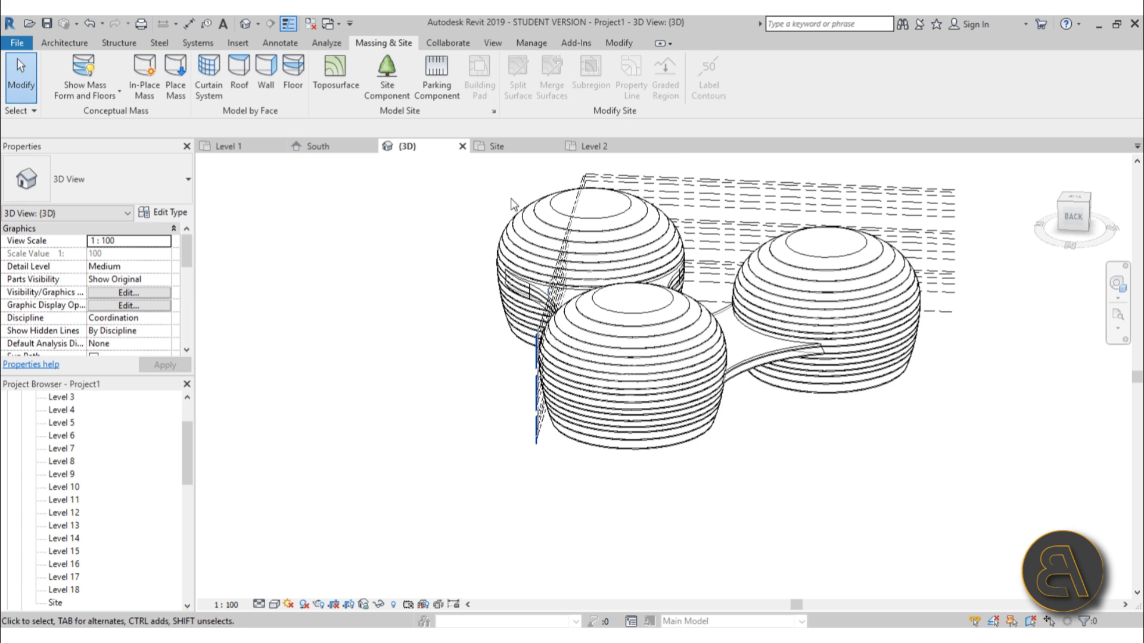
click(303, 605)
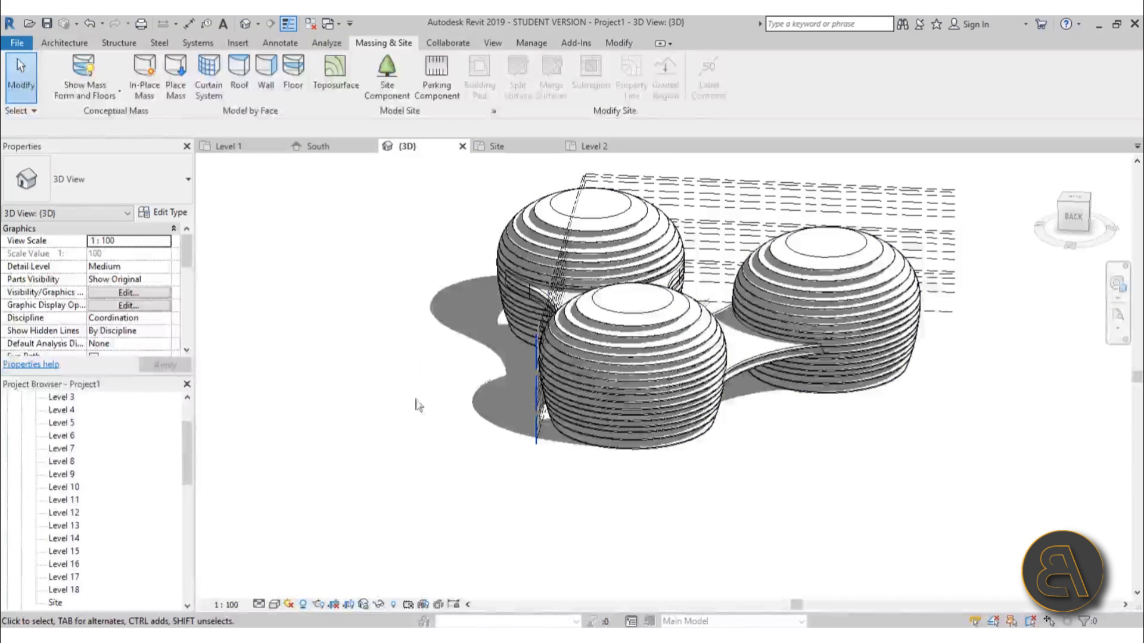
shift+middle_drag(416, 403, 631, 482)
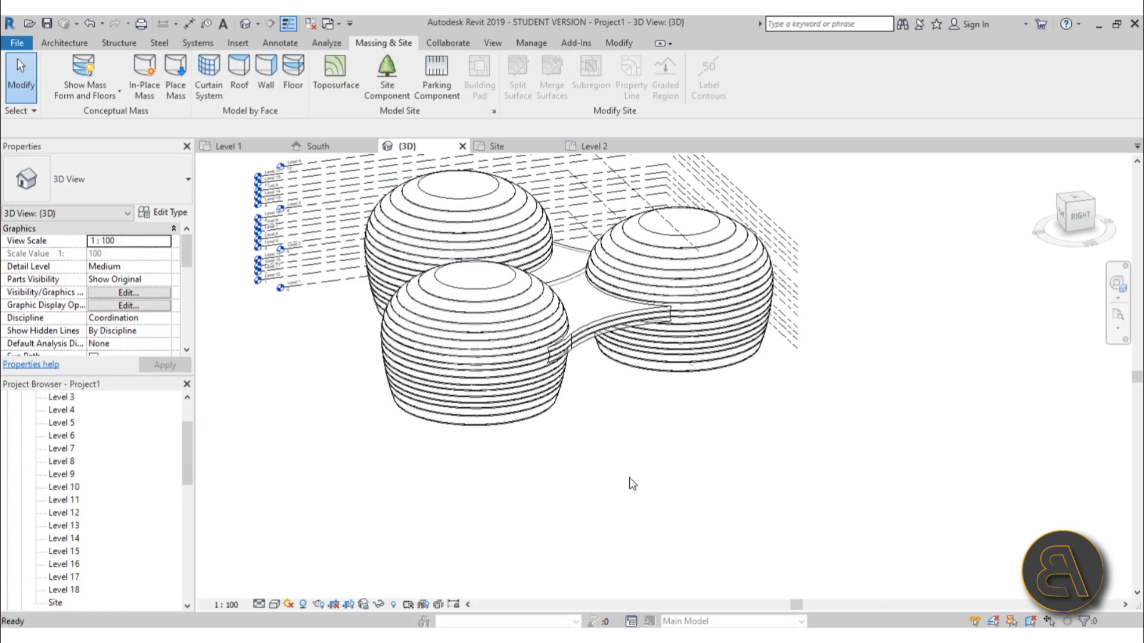
scroll(605, 387, up, 3)
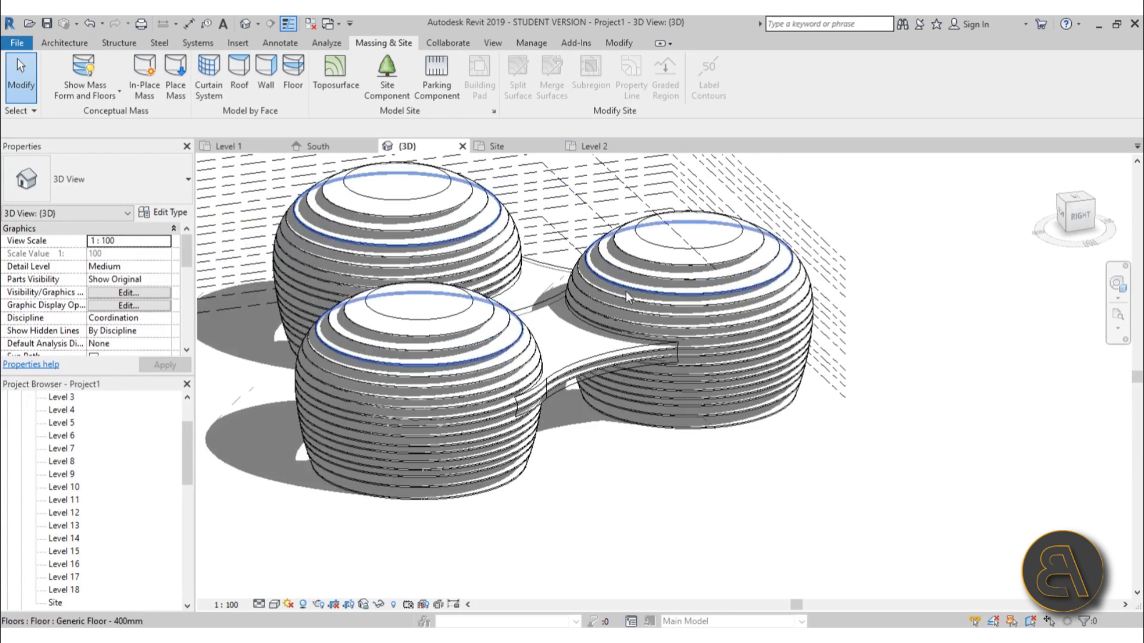
middle_drag(627, 508, 616, 478)
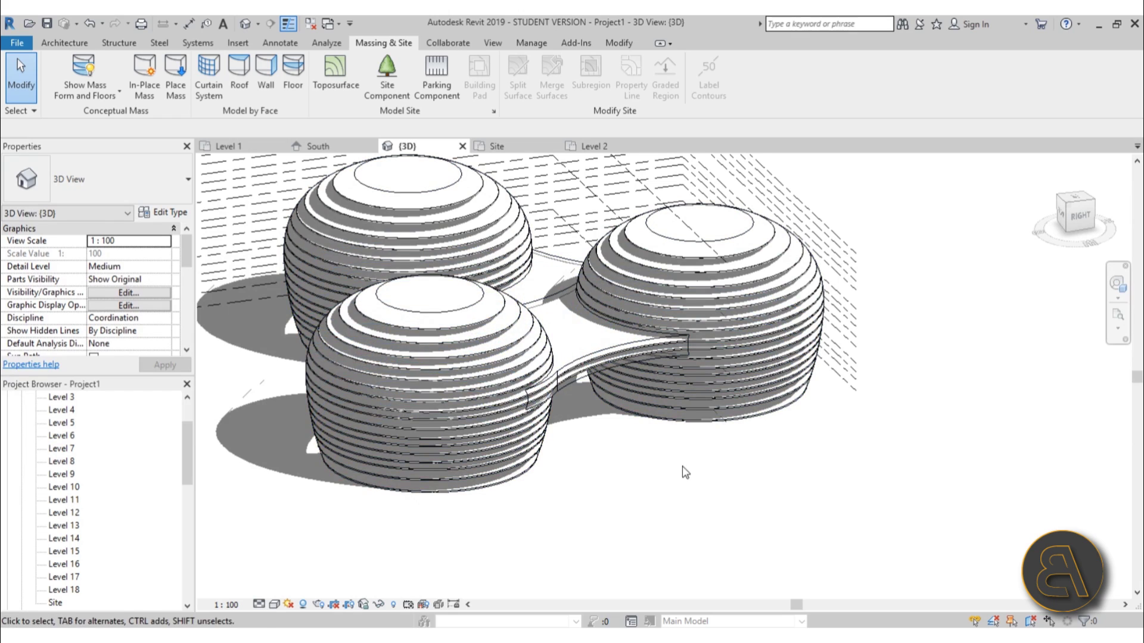
middle_drag(682, 465, 668, 514)
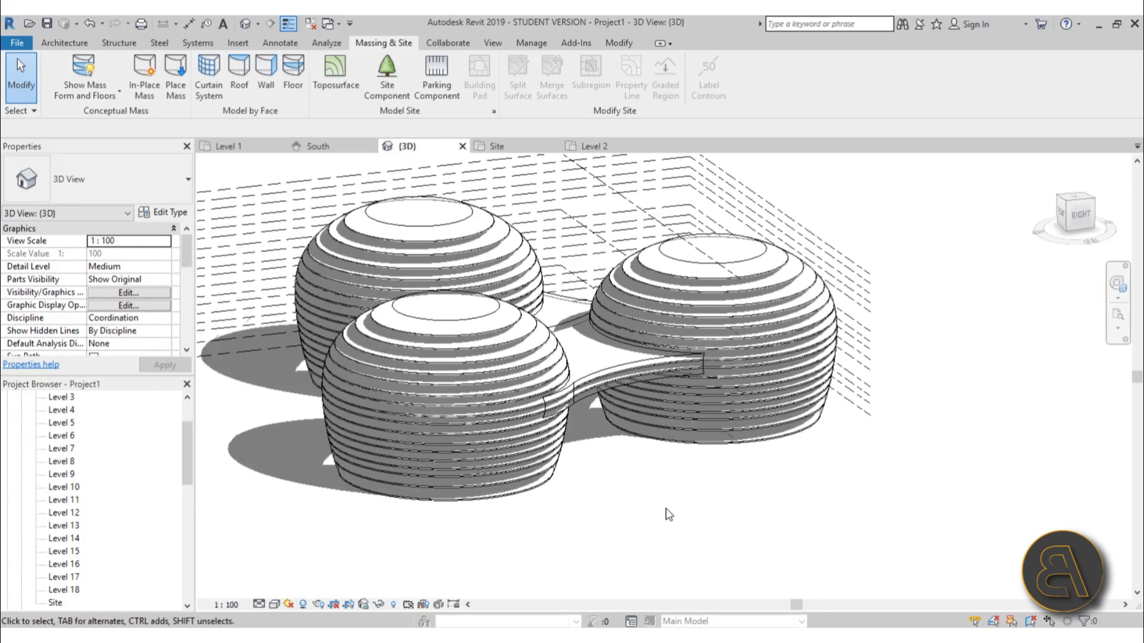